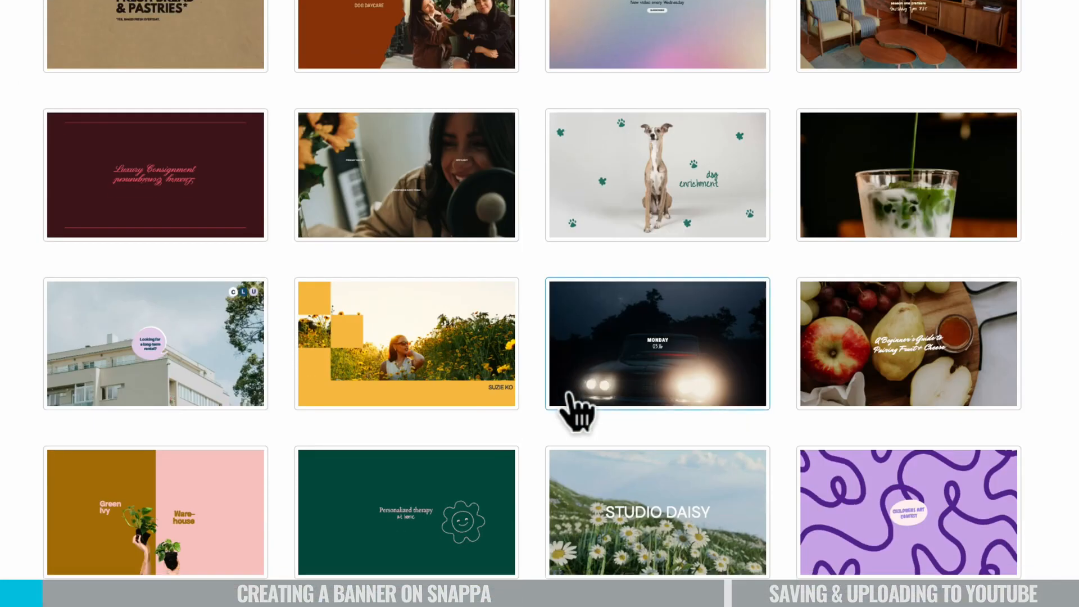
- Browse the YouTube banner templates and start a blank 2560 × 1440 px design from scratch
scroll(569, 396, down, 14)
scroll(568, 427, down, 3)
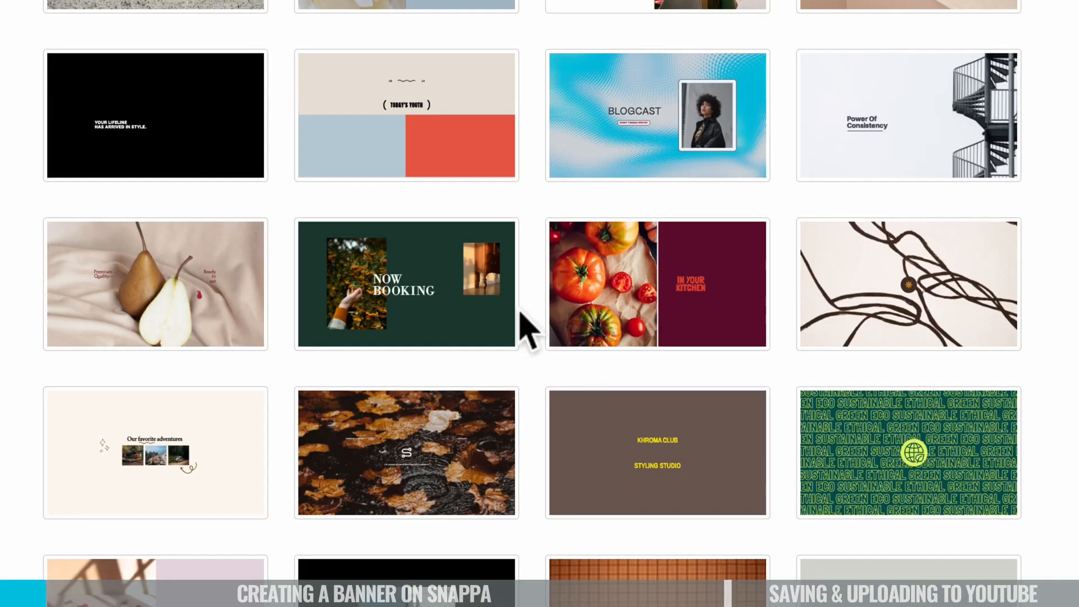
scroll(578, 494, down, 18)
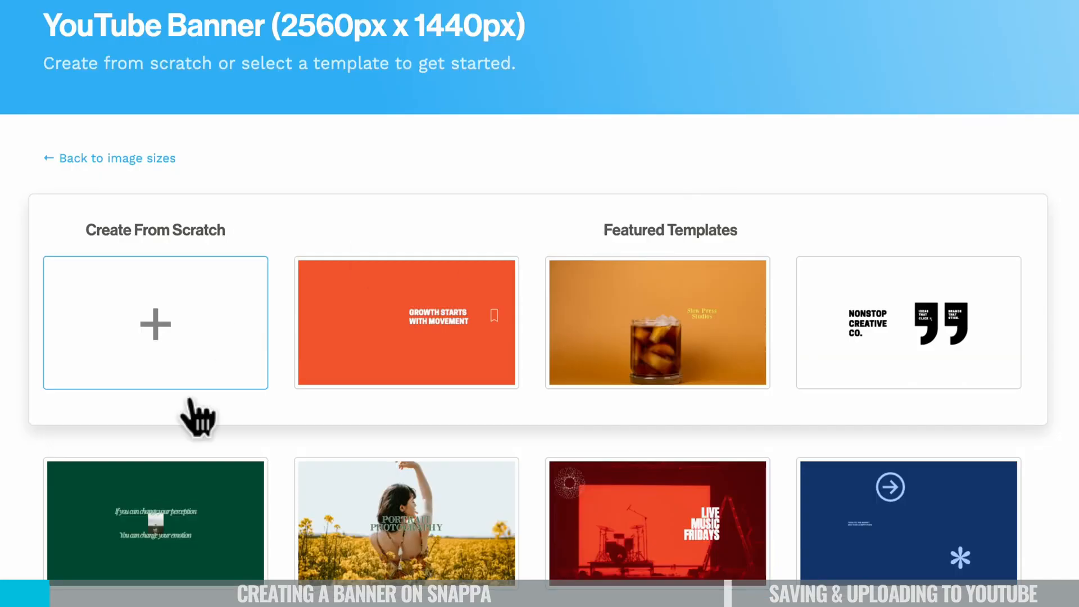
click(155, 332)
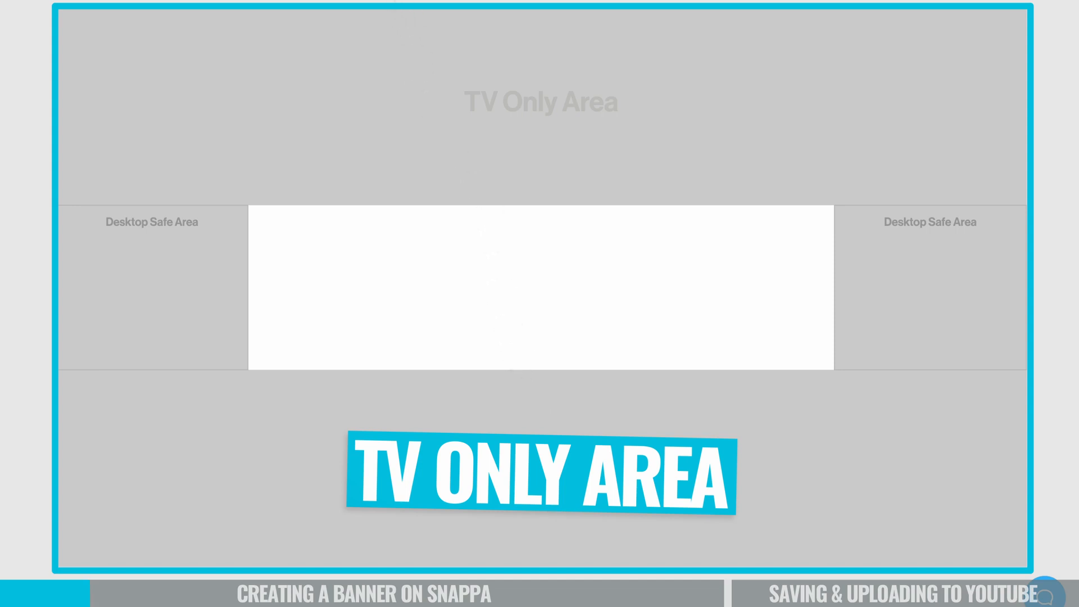
- Compare the blank canvas with and without the YouTube safe zone, leave the overlay on, and close the full-screen example banner
click(495, 45)
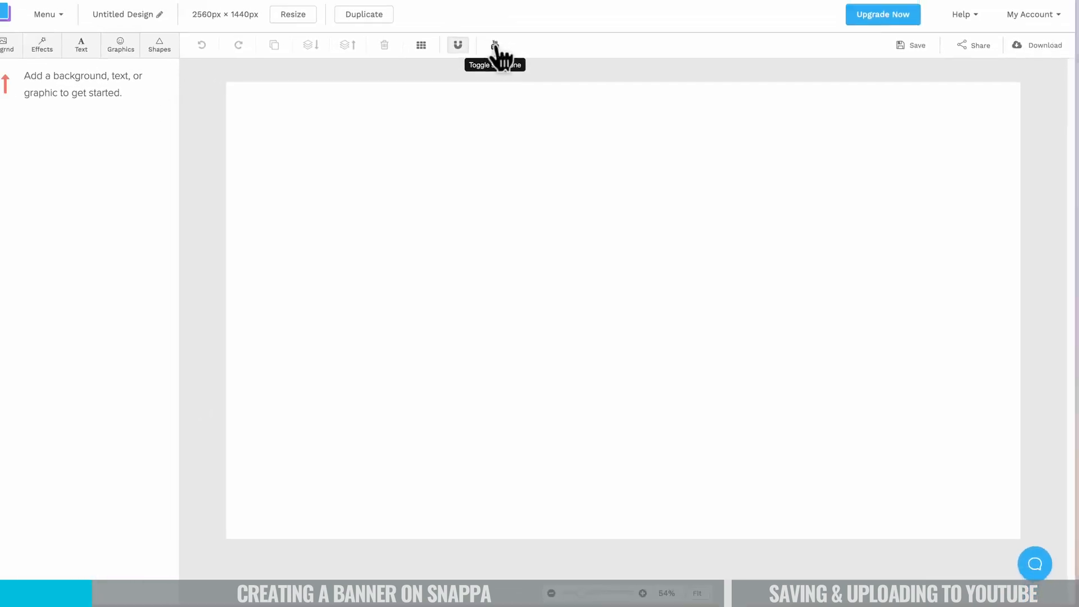
click(494, 45)
click(494, 45)
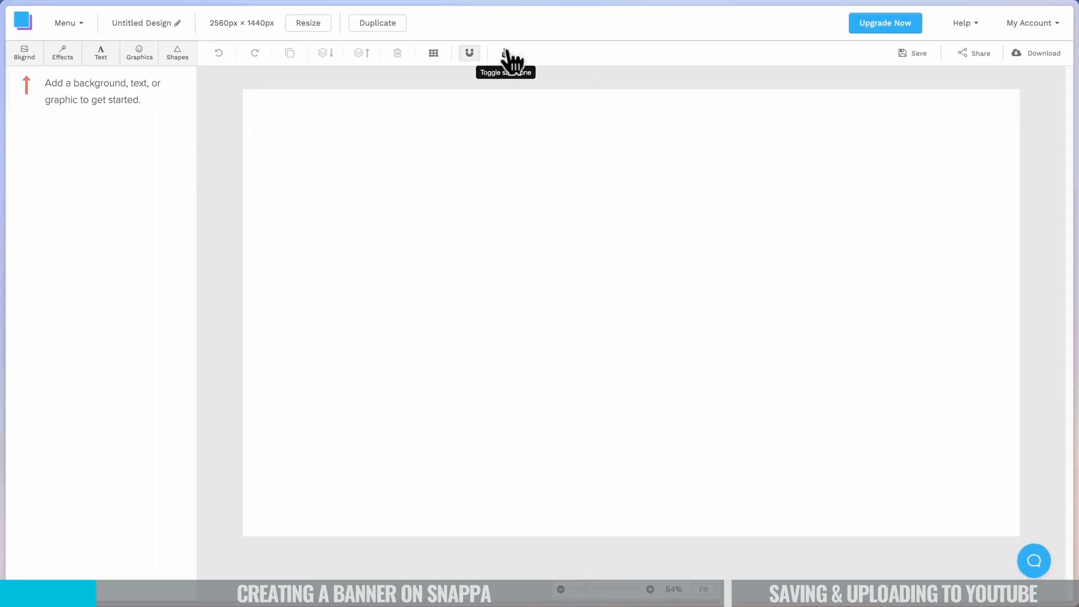
click(506, 54)
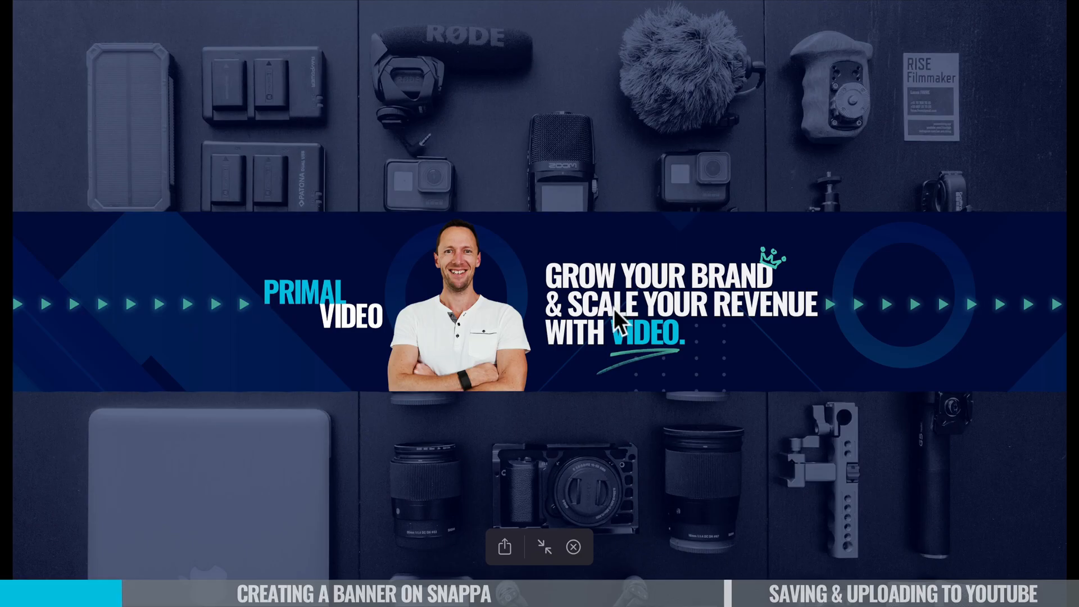
key(Escape)
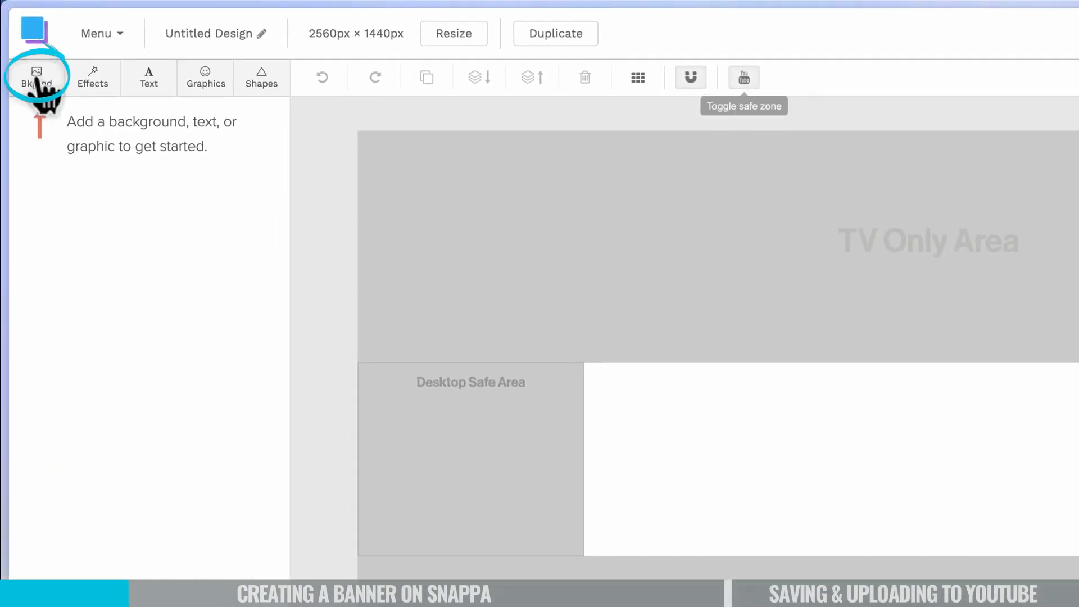
- Look through the background pattern and color options, and search the background photos for "camera gear"
click(37, 80)
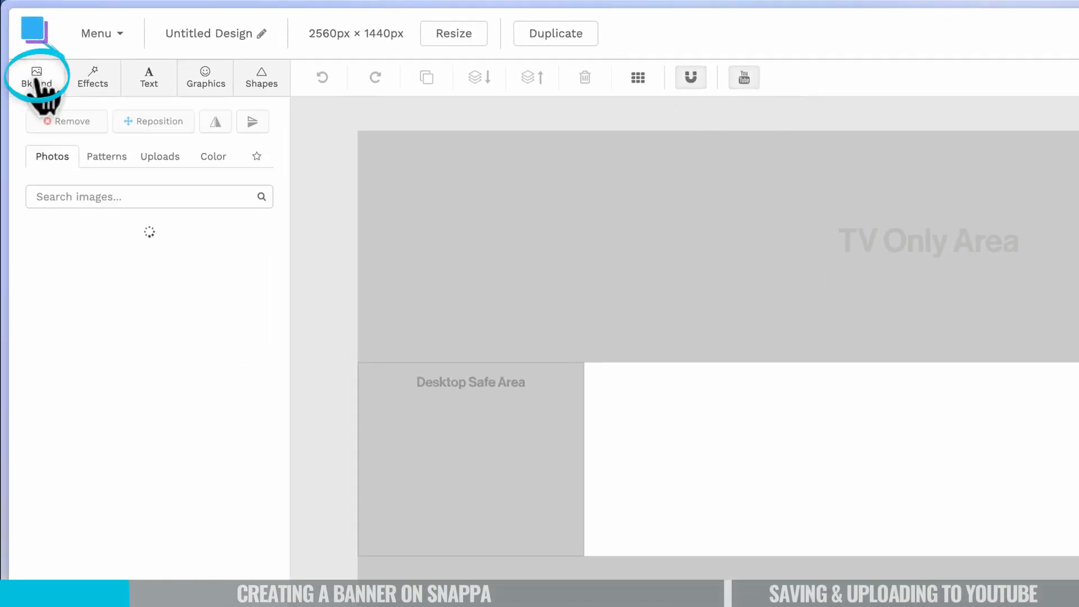
click(104, 158)
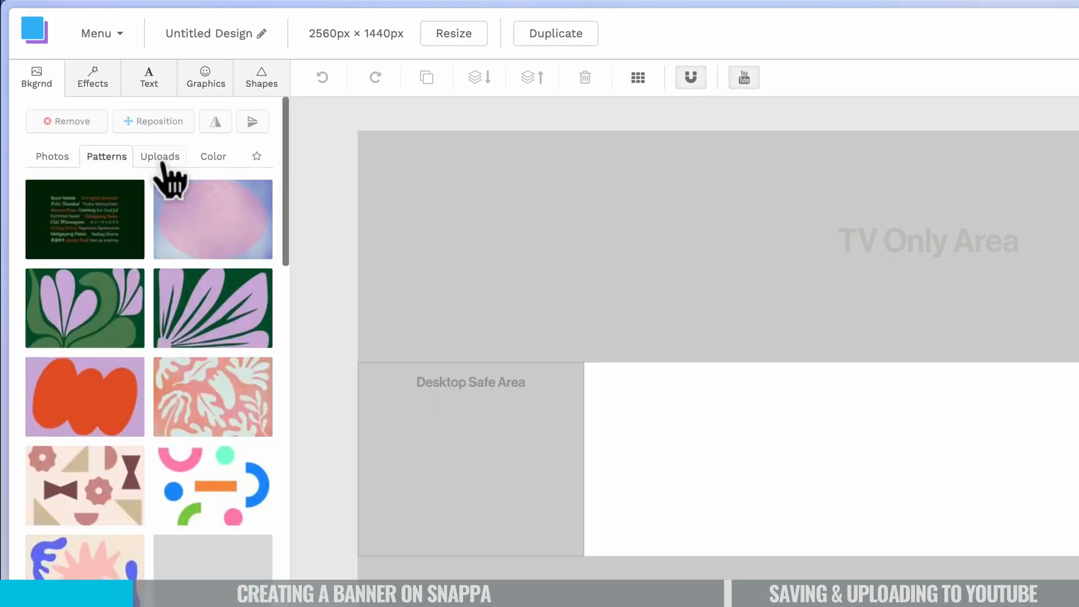
click(210, 163)
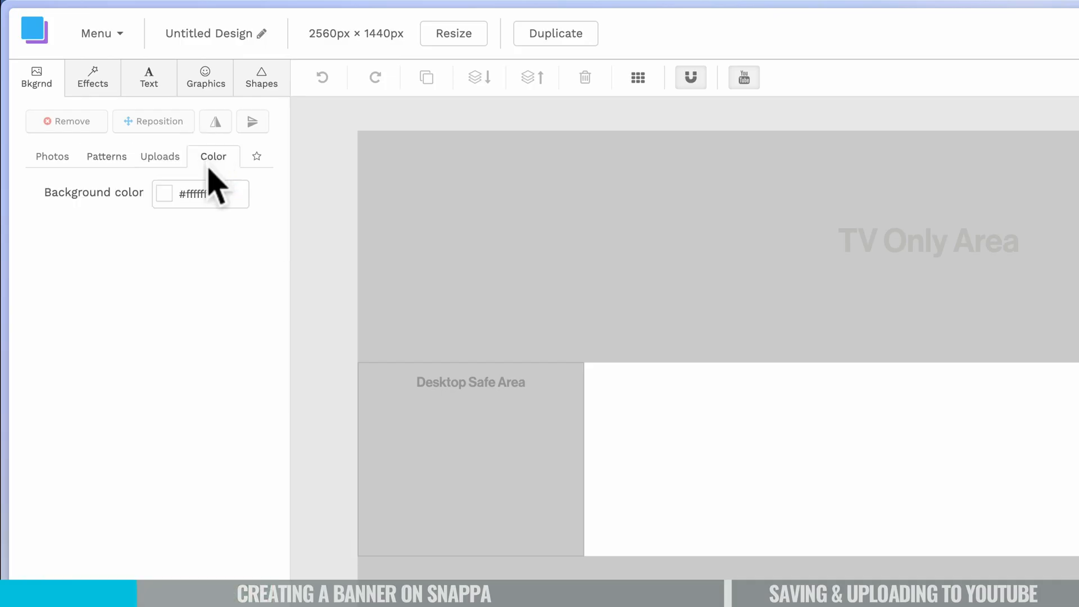
click(49, 159)
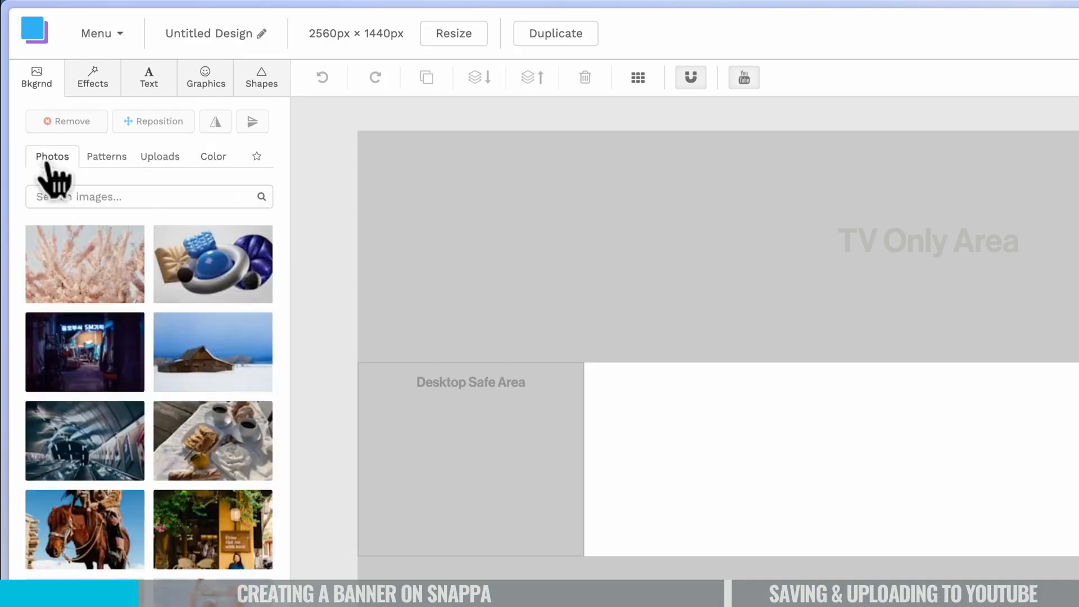
click(208, 199)
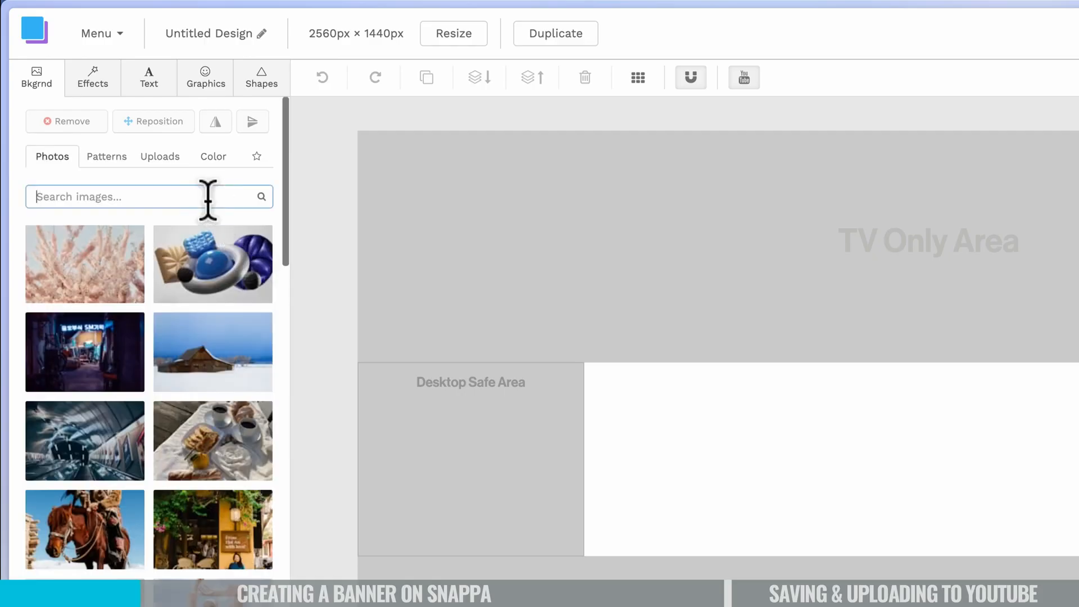
text(camera gear)
key(Return)
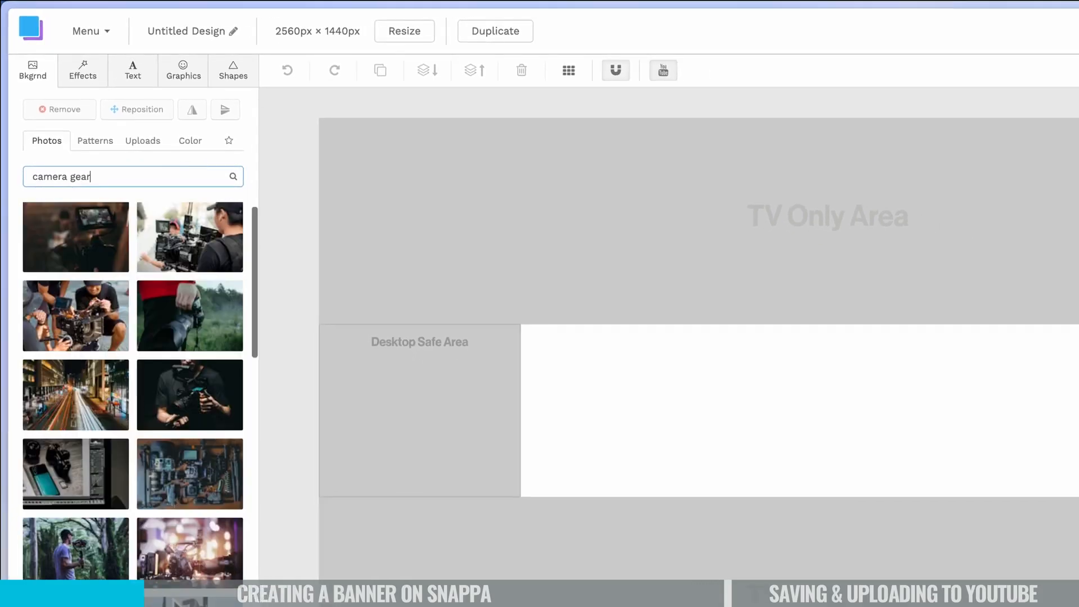
- Set the dark flat-lay photo of camera gear from the search results as the banner background
scroll(185, 222, down, 4)
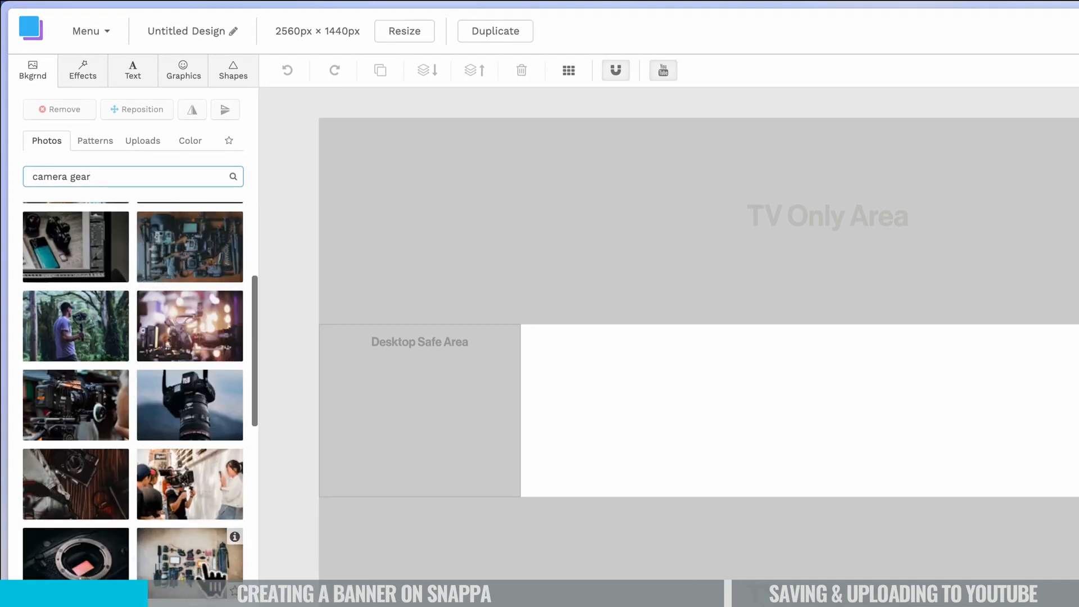
scroll(201, 579, down, 1)
scroll(201, 579, down, 5)
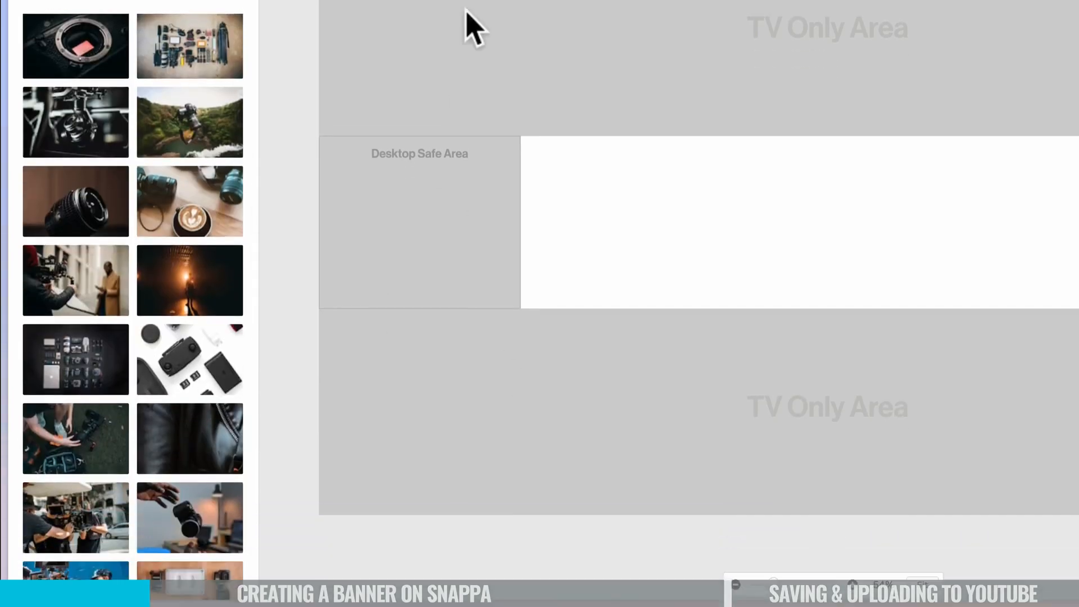
scroll(174, 482, down, 6)
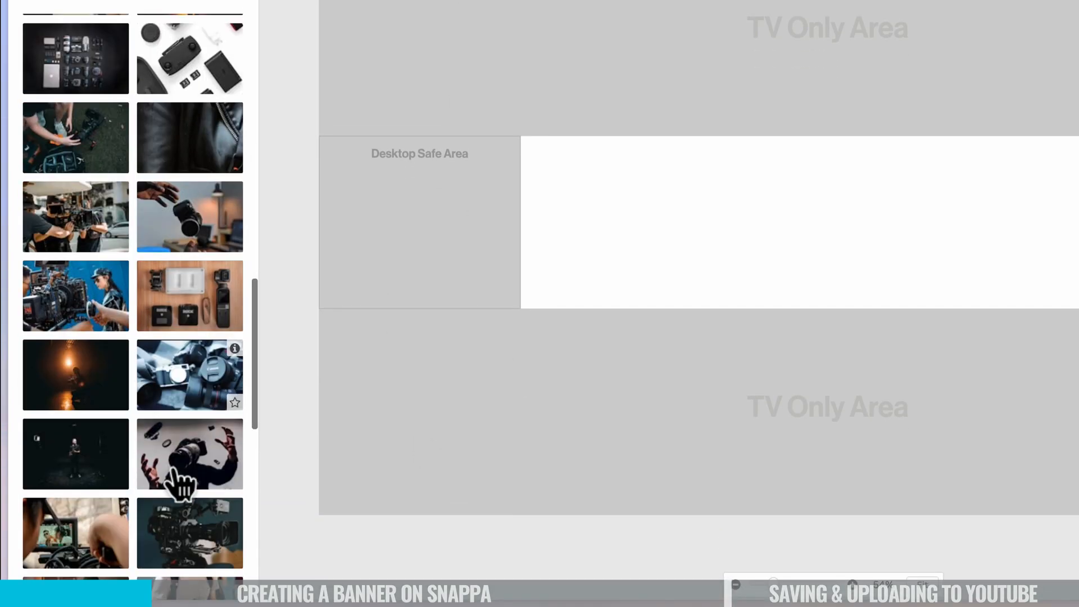
scroll(180, 260, down, 3)
scroll(181, 264, down, 3)
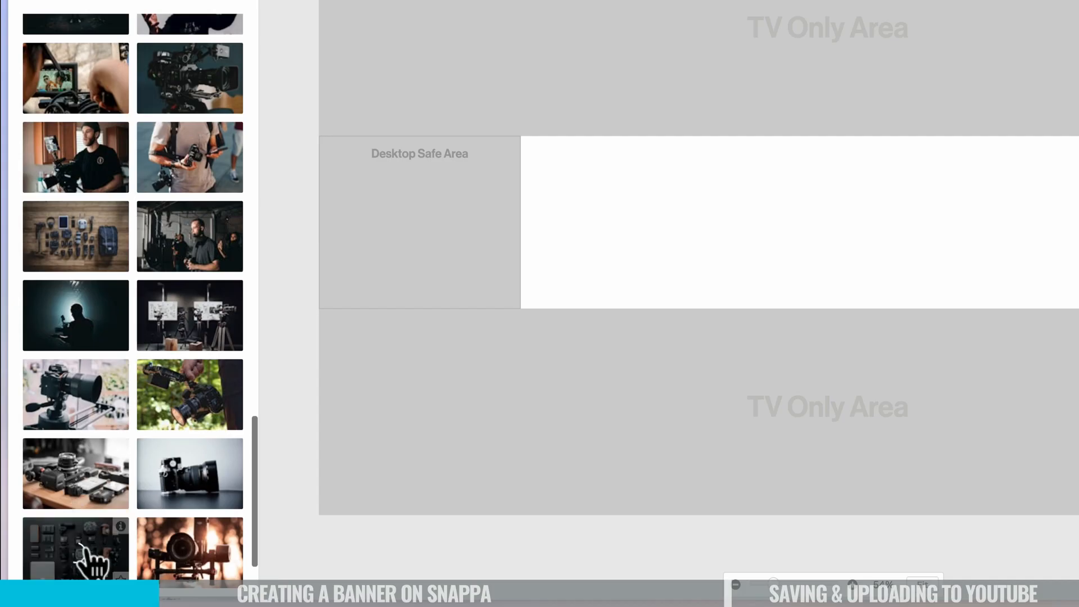
click(84, 562)
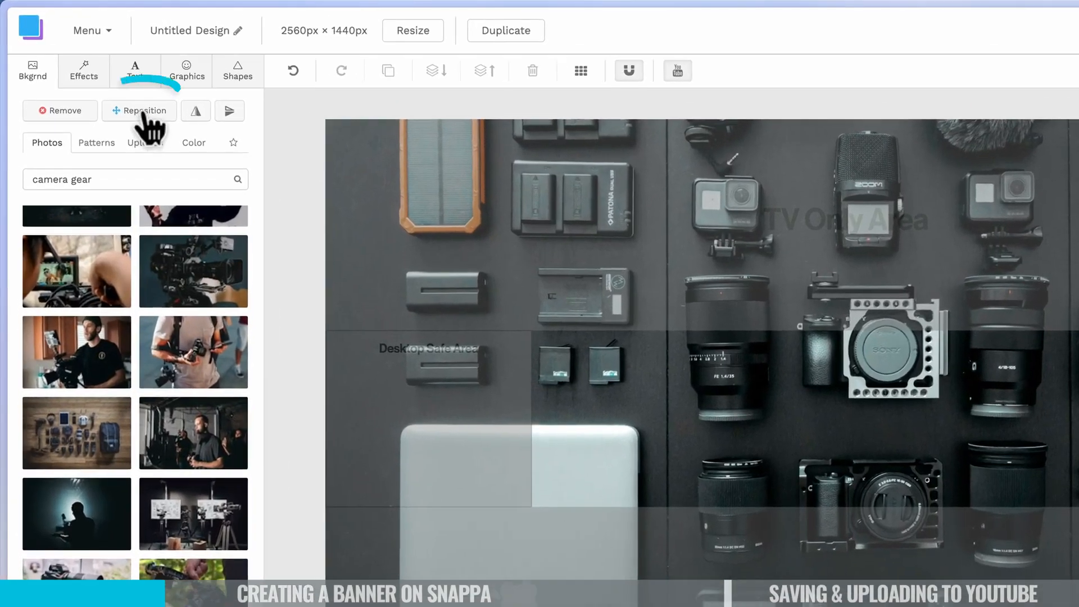
- Reposition the background photo downward so the lenses and camera body fall in the central safe area, and apply it
click(145, 111)
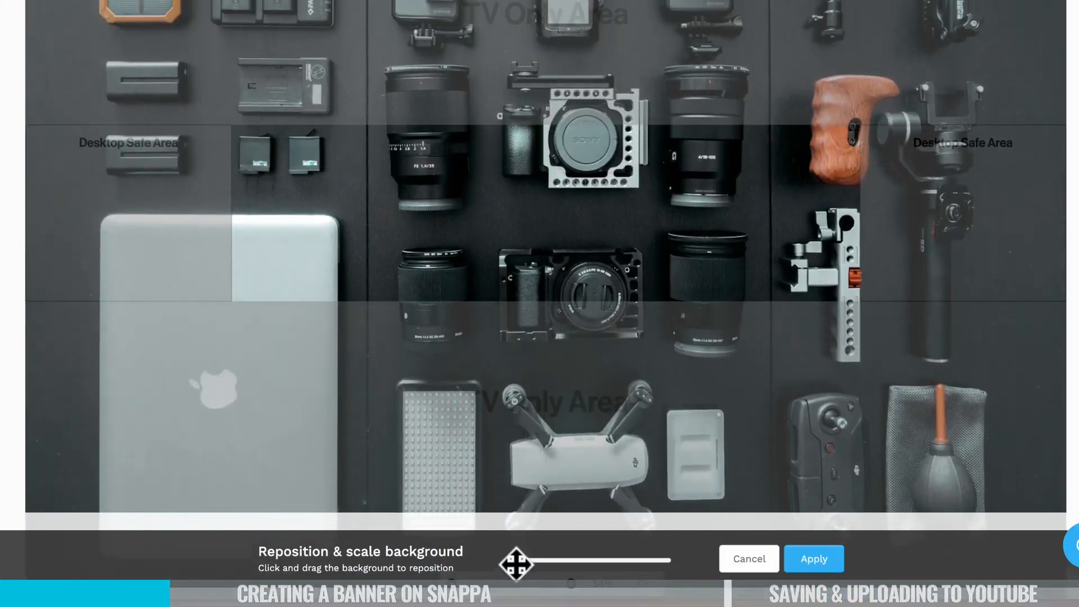
drag(514, 560, 513, 561)
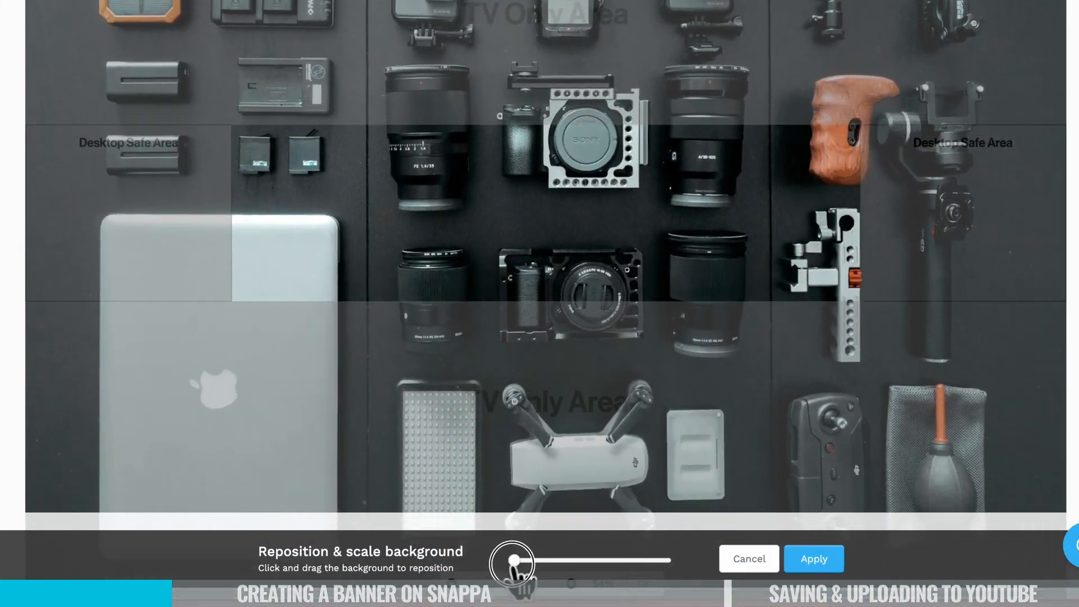
drag(475, 225, 474, 281)
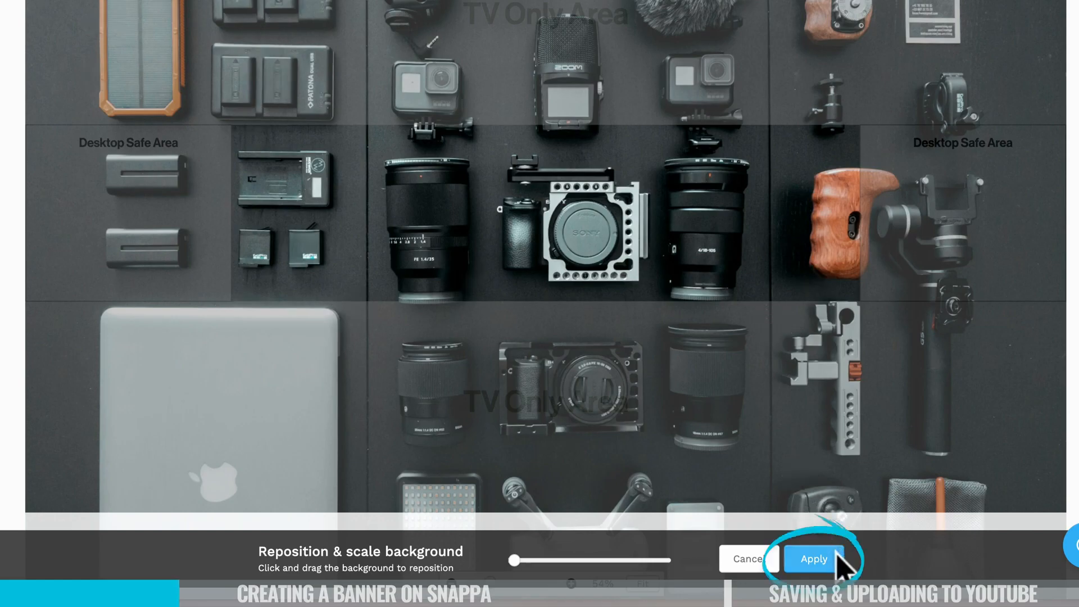
click(813, 559)
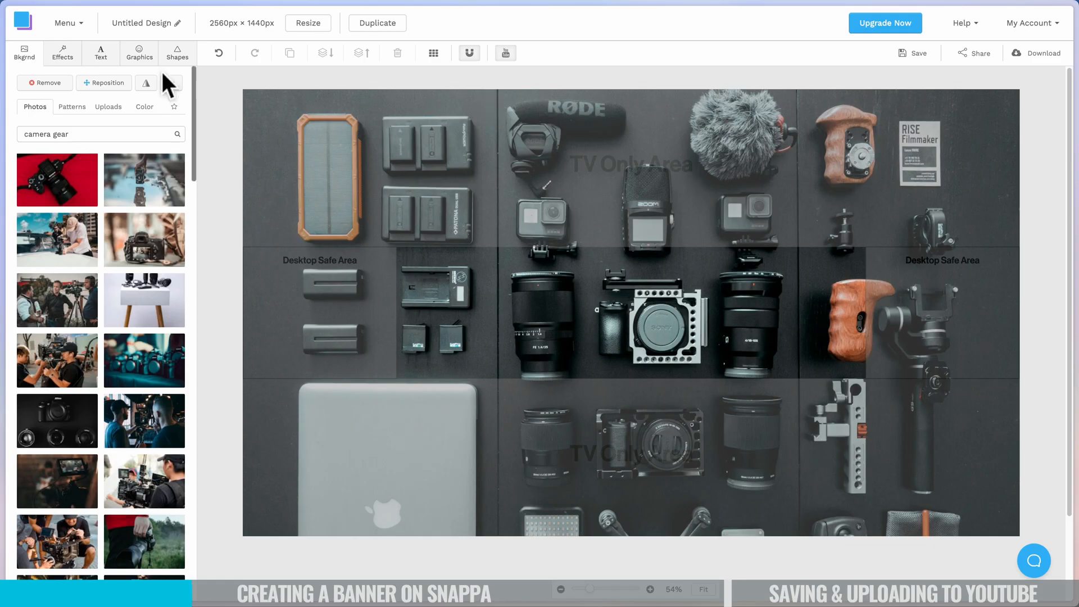
- Add a solid rectangle, align it with the canvas's upper-left corner, and stretch it to cover the whole banner
click(183, 50)
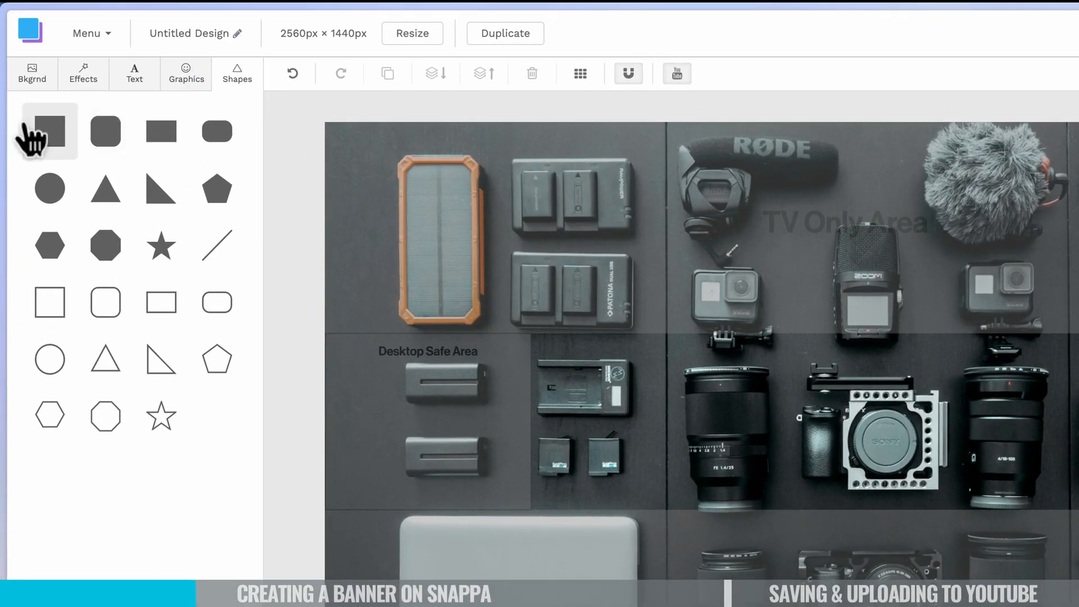
click(148, 132)
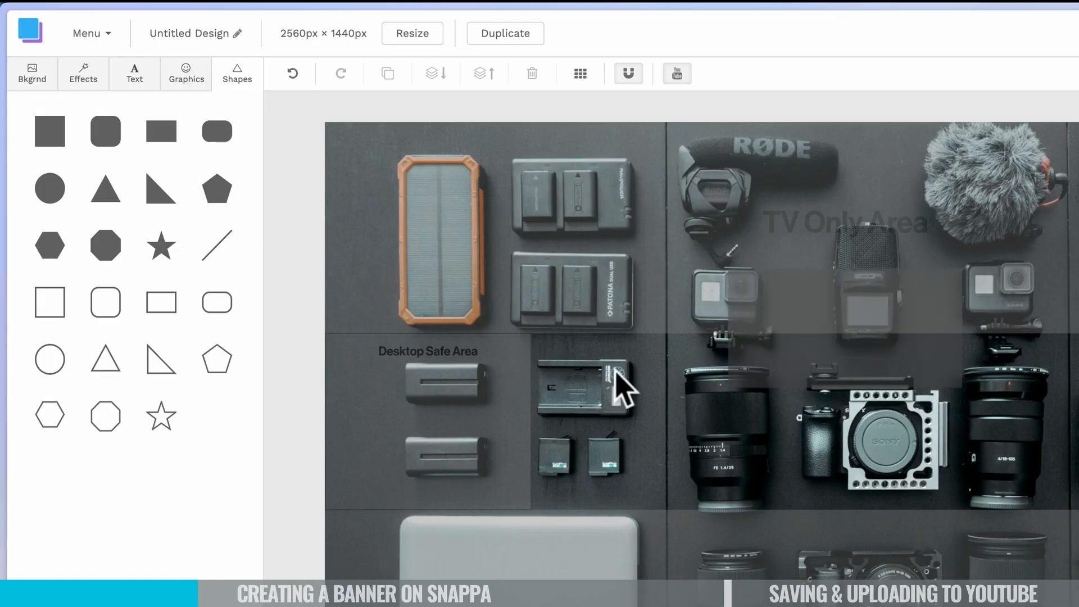
drag(916, 420, 495, 173)
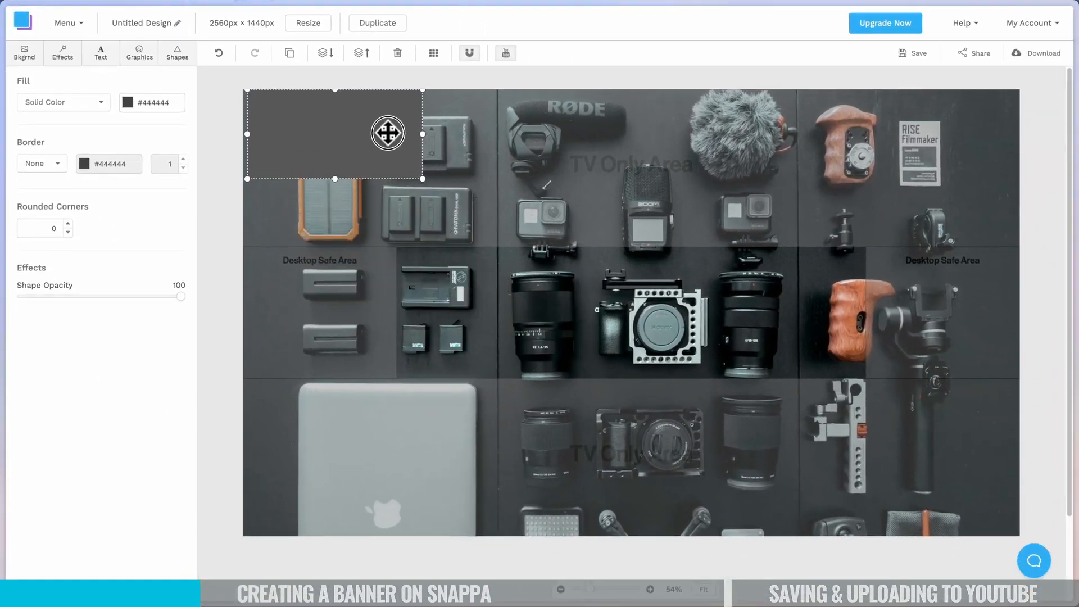
drag(388, 133, 381, 127)
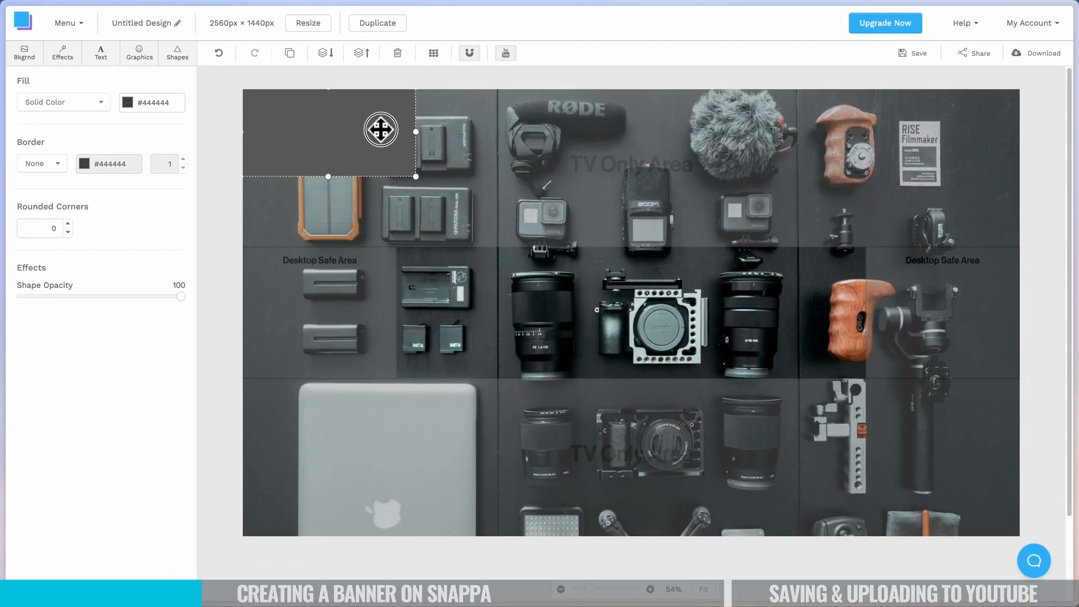
drag(409, 174, 1062, 559)
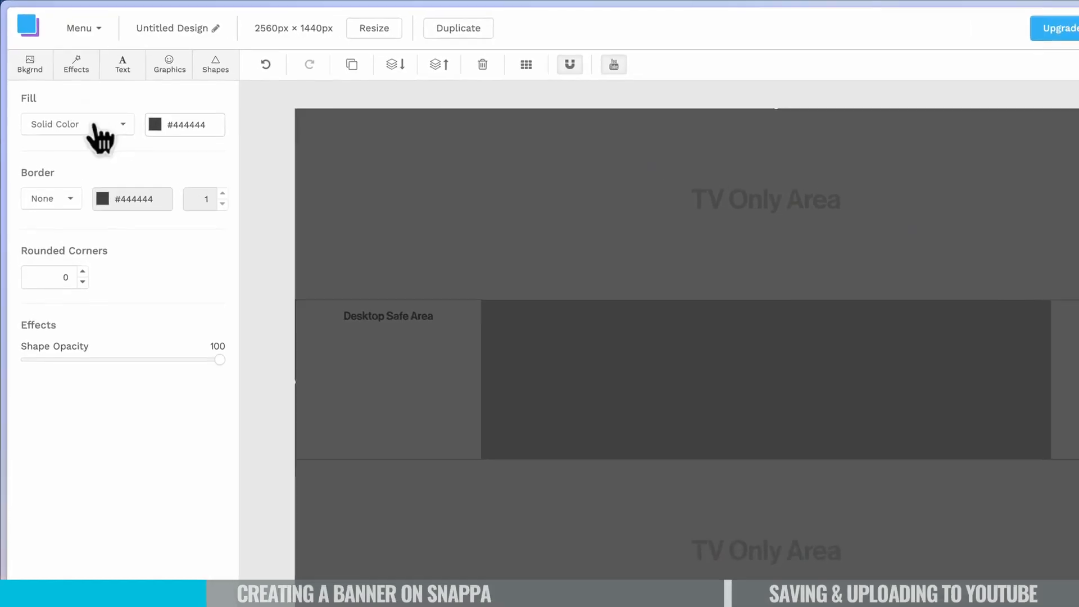
- Change the covering rectangle's solid fill to dark navy blue #00032b
click(155, 125)
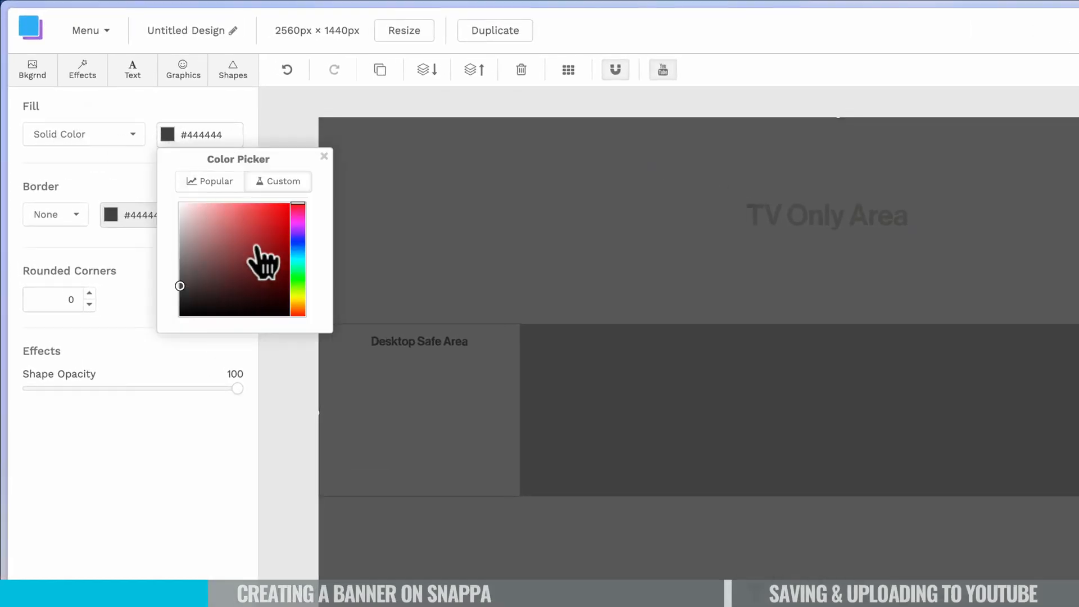
mouse_move(297, 242)
mouse_down()
mouse_move(278, 244)
mouse_move(302, 296)
mouse_up()
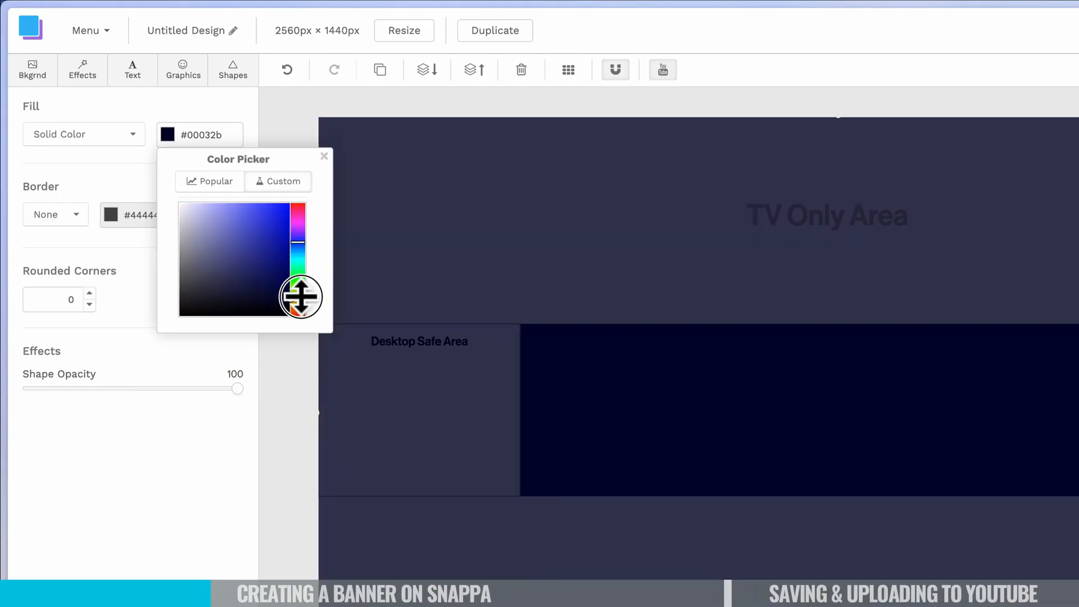
click(325, 156)
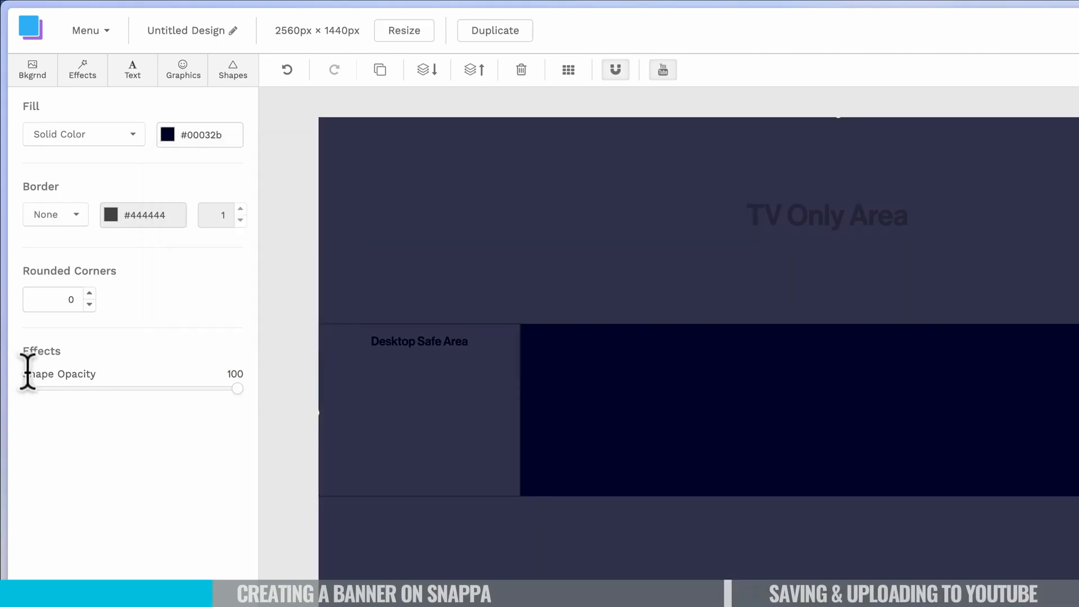
- Set the navy rectangle's opacity to 83, judging the blend with the safe zone hidden, and show the safe zone again
drag(237, 388, 206, 388)
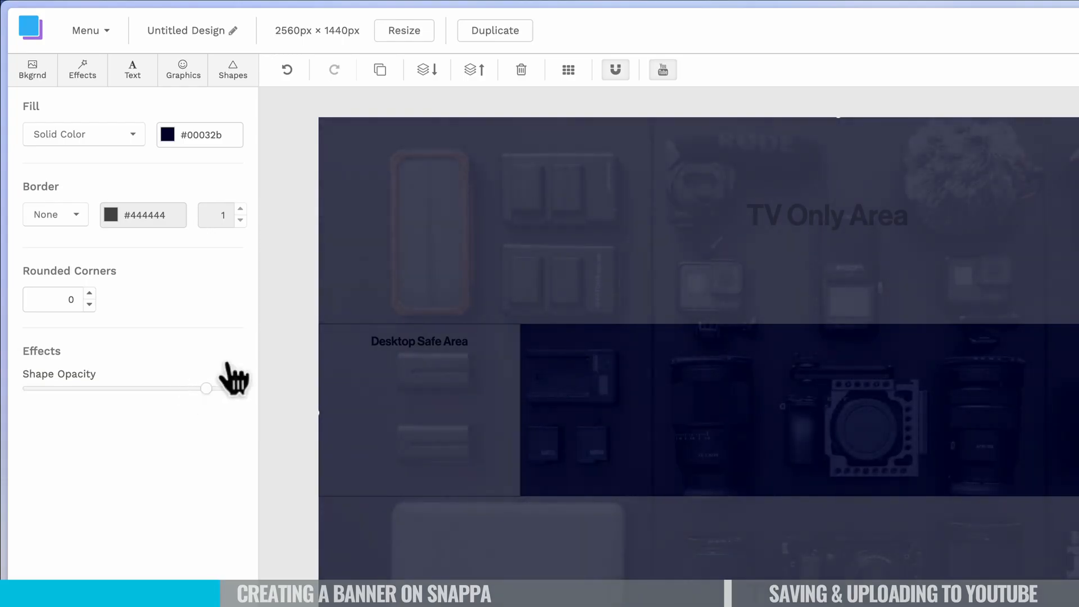
click(665, 72)
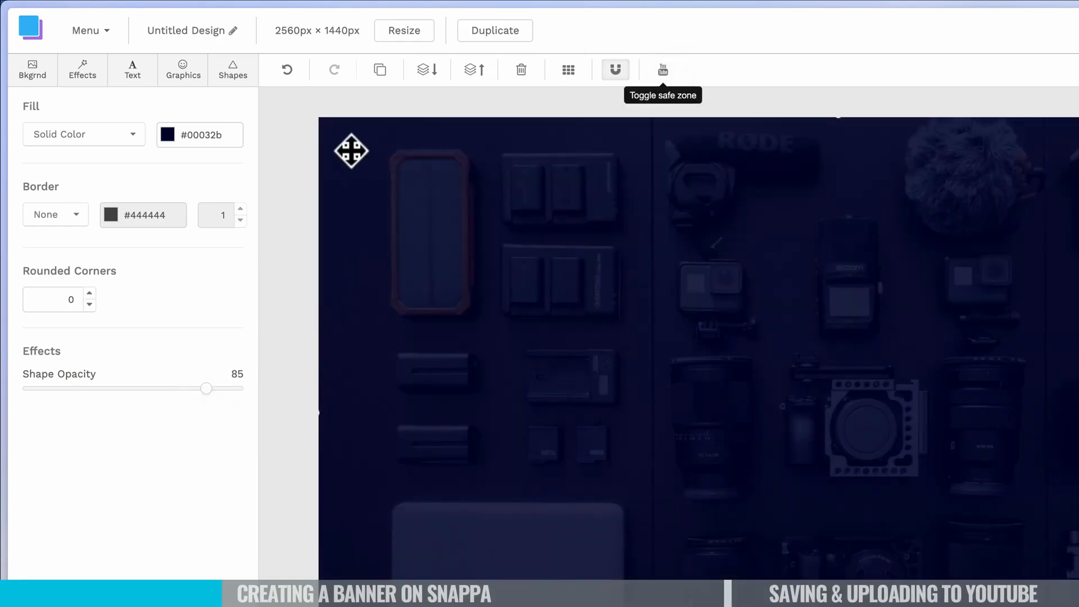
drag(207, 389, 8, 396)
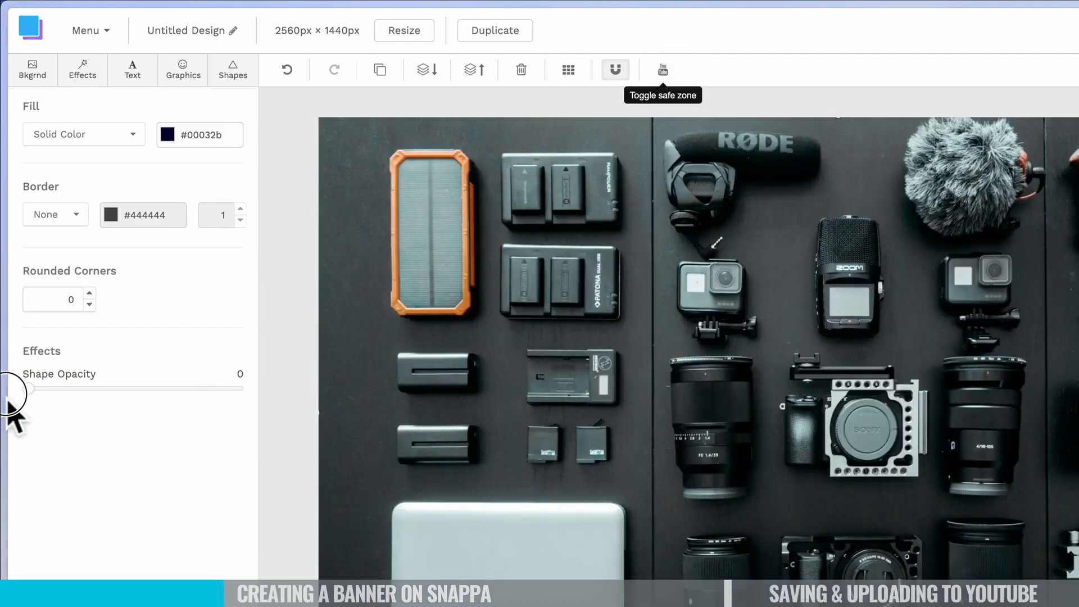
drag(53, 402, 204, 404)
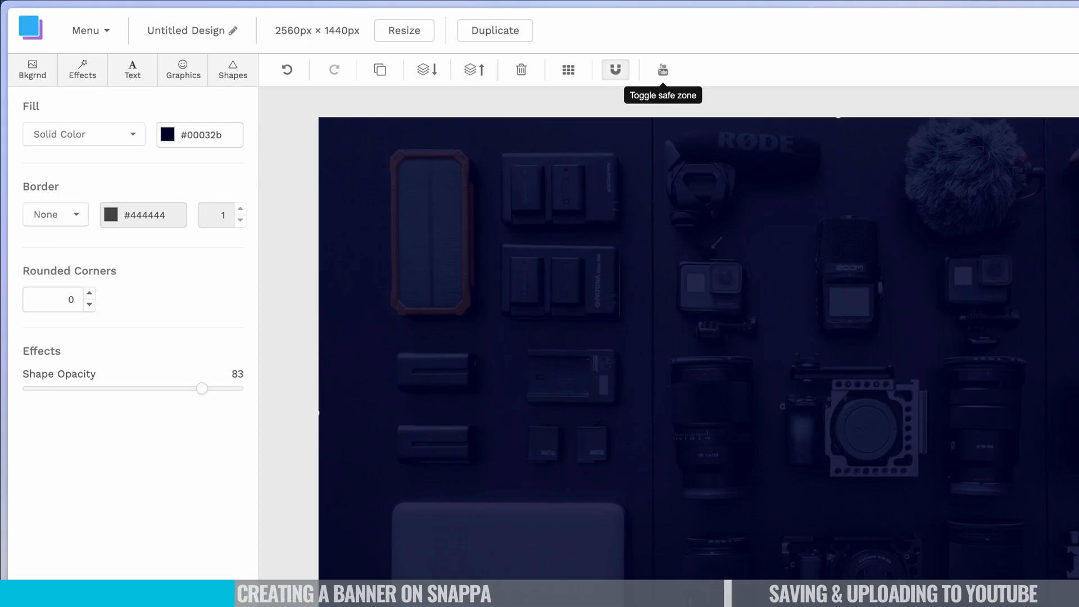
click(663, 71)
click(664, 71)
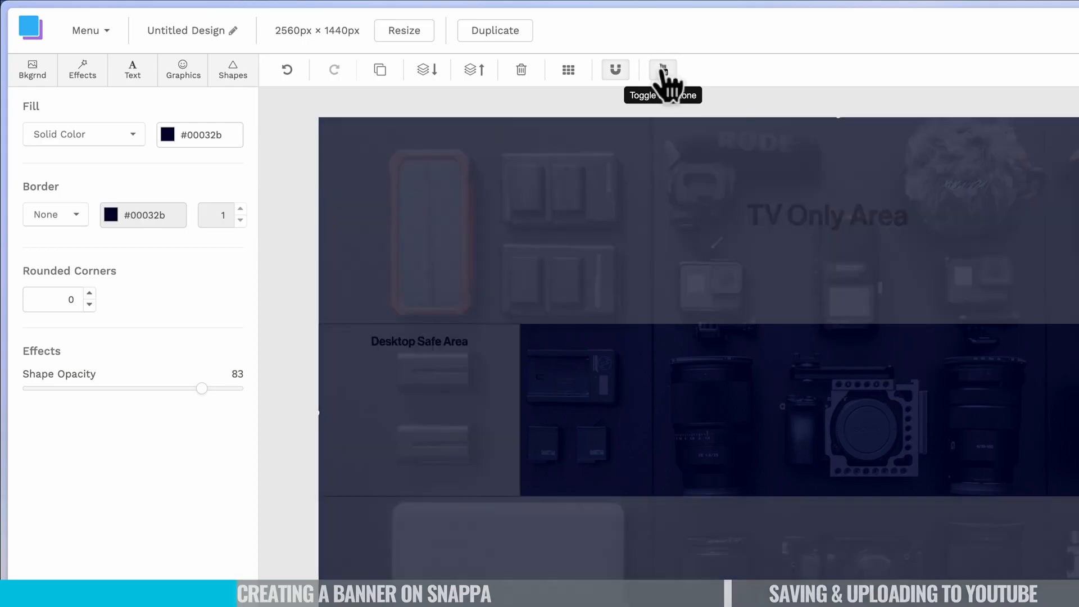
- Add a solid rectangle at the banner's left edge and stretch it to cover the full-width desktop safe area band
click(231, 73)
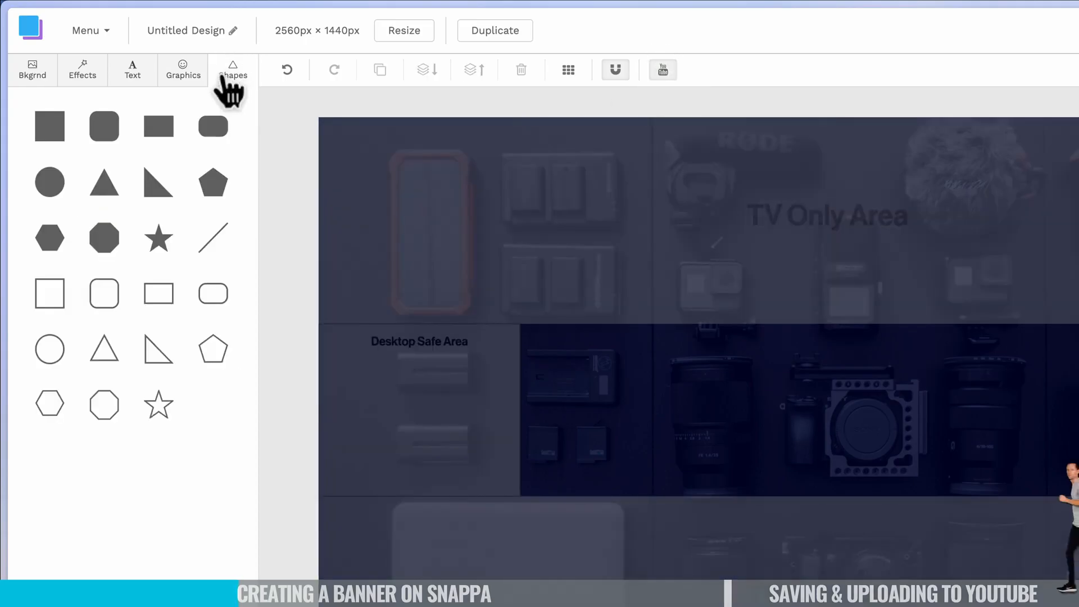
click(153, 128)
drag(872, 424, 479, 396)
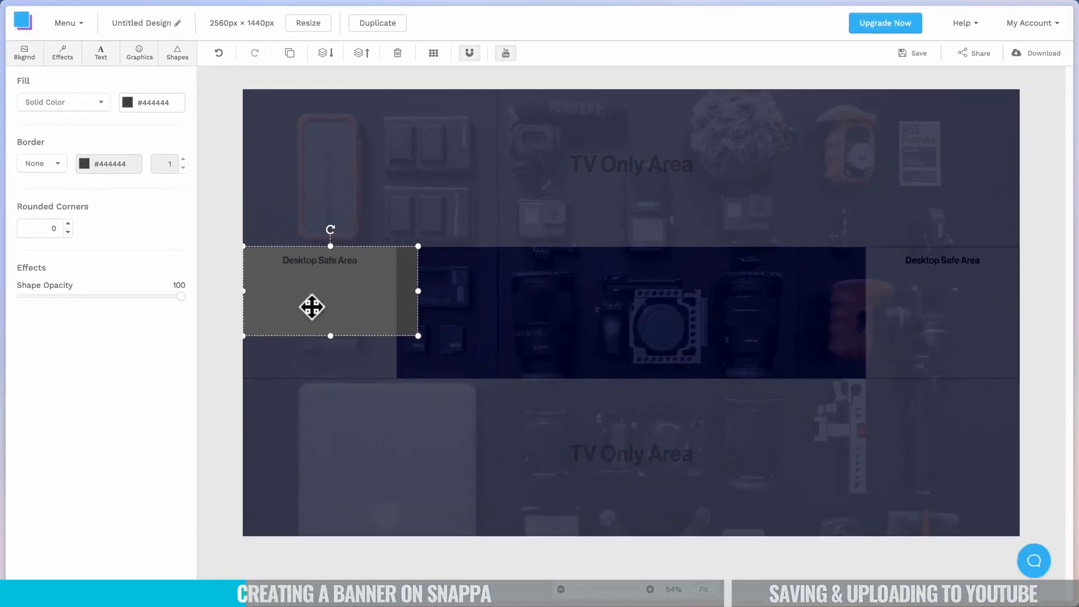
drag(419, 292, 1018, 315)
drag(631, 336, 638, 375)
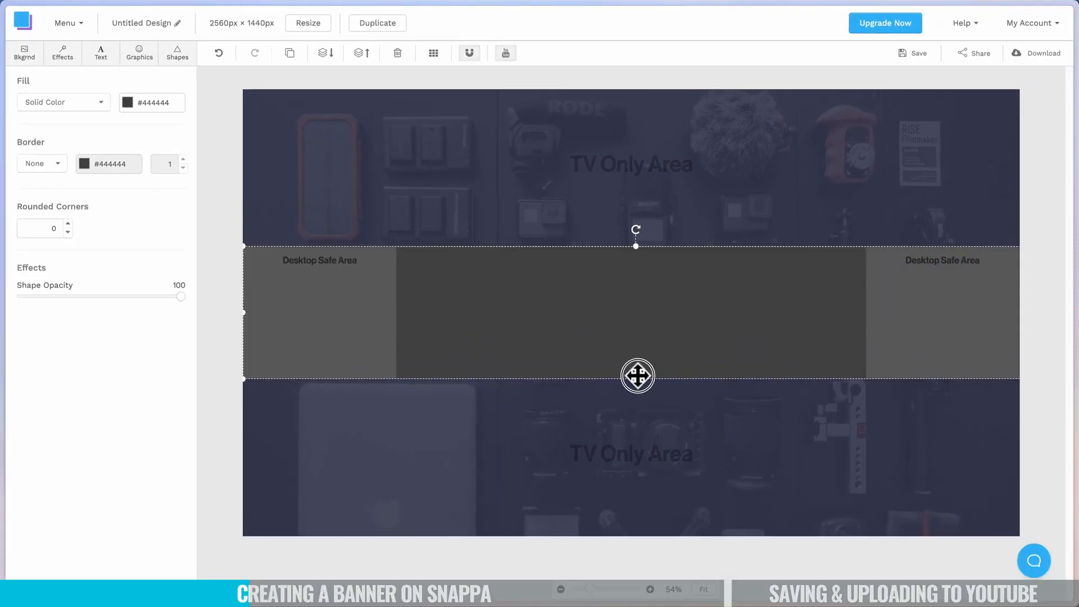
- Change the band rectangle's fill to dark navy #000629, and hide the safe zone overlay to see the banner without it
click(127, 103)
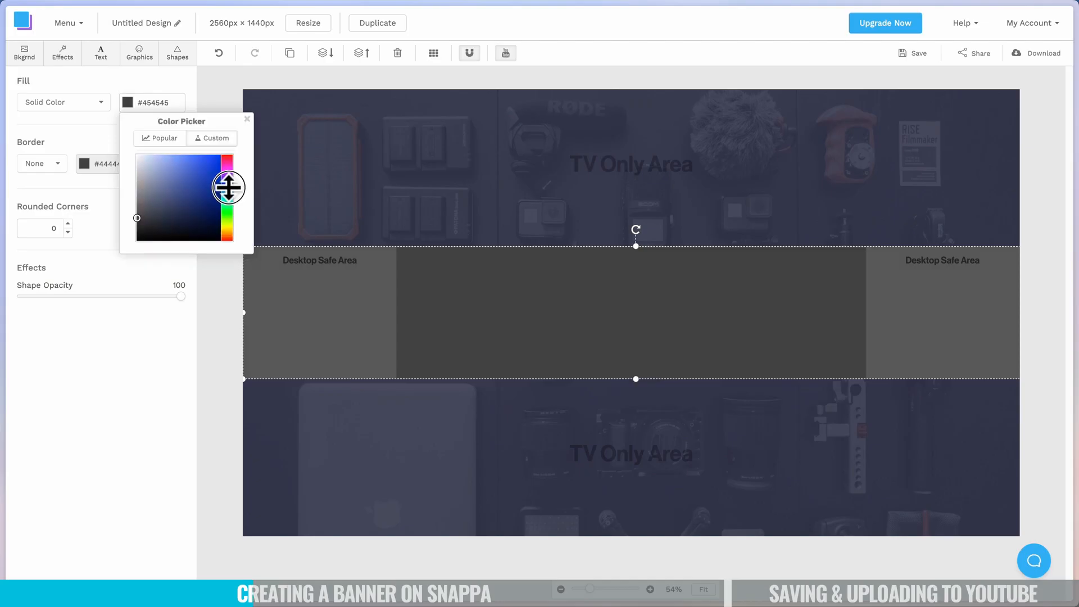
drag(216, 176, 241, 221)
click(248, 121)
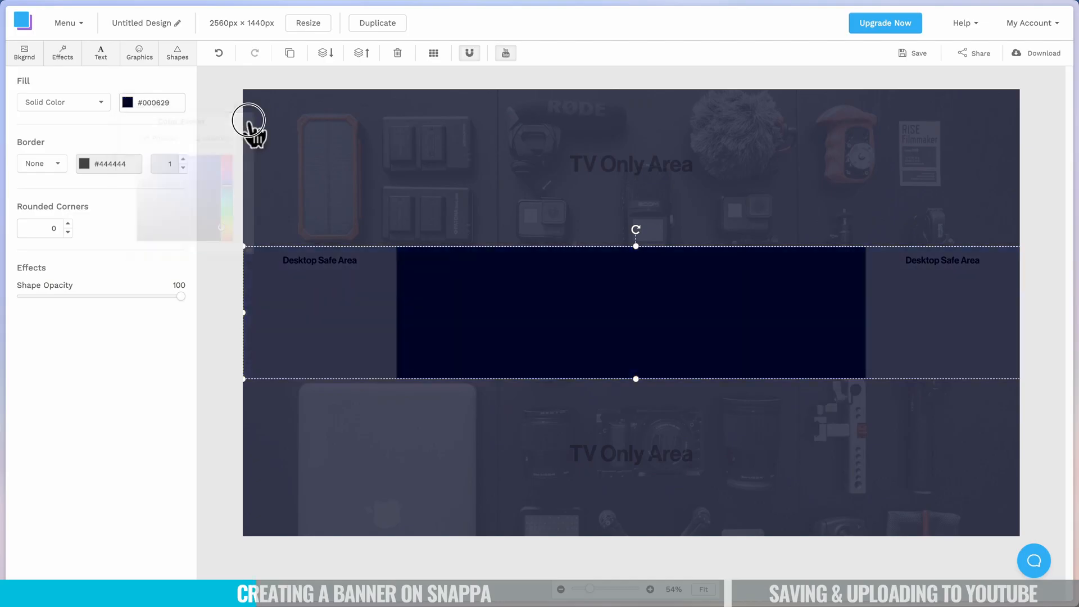
click(505, 54)
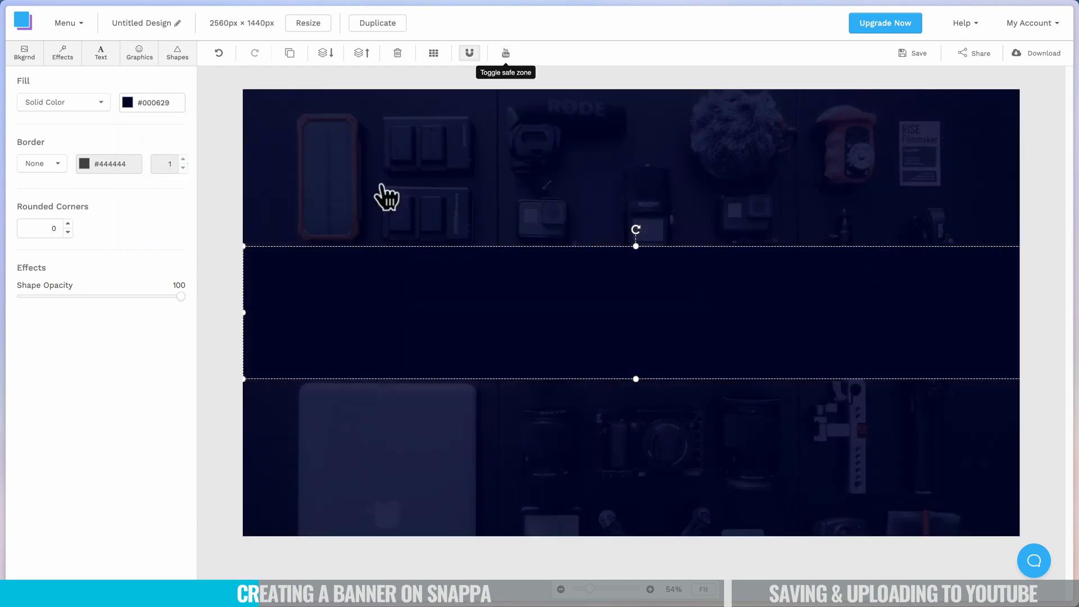
click(216, 188)
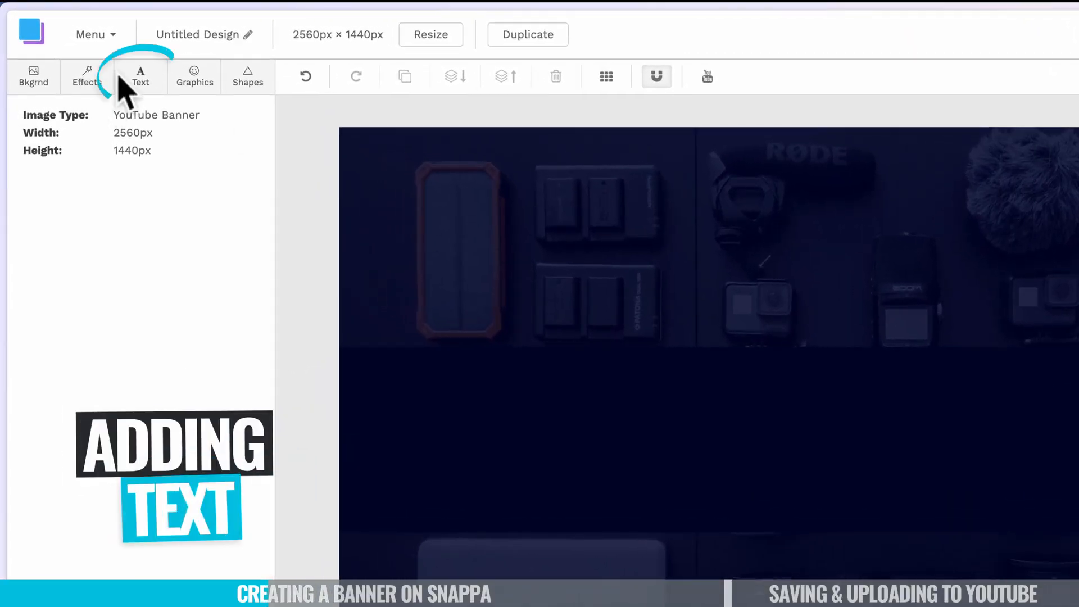
- Add the heading "GROW YOUR BRAND & SCALE YOUR REVENUE WITH VIDEO." over three intended lines, and move and widen its box within the navy band
click(144, 83)
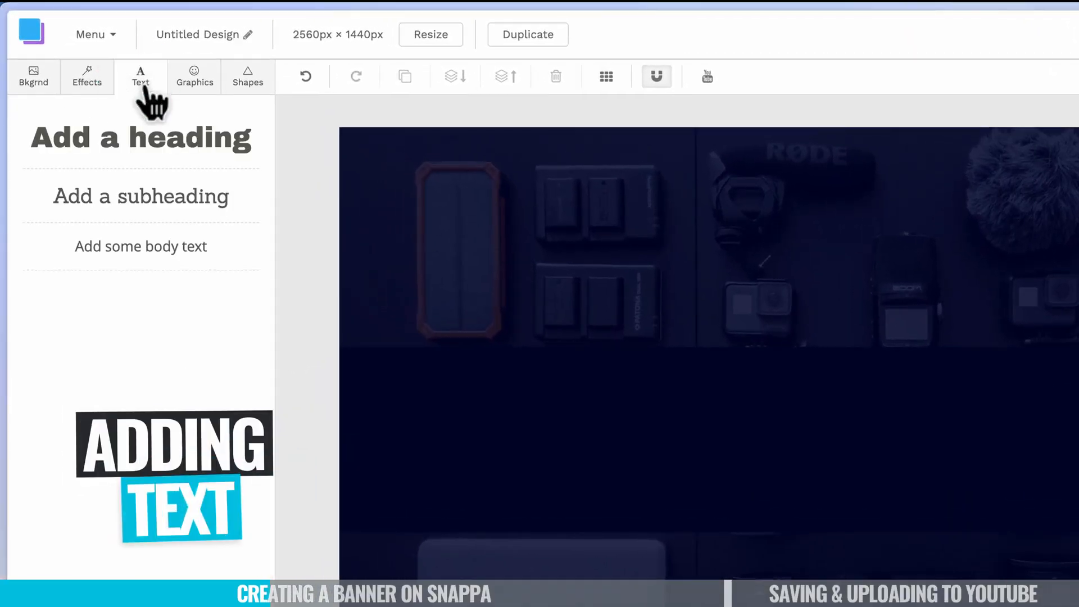
click(169, 150)
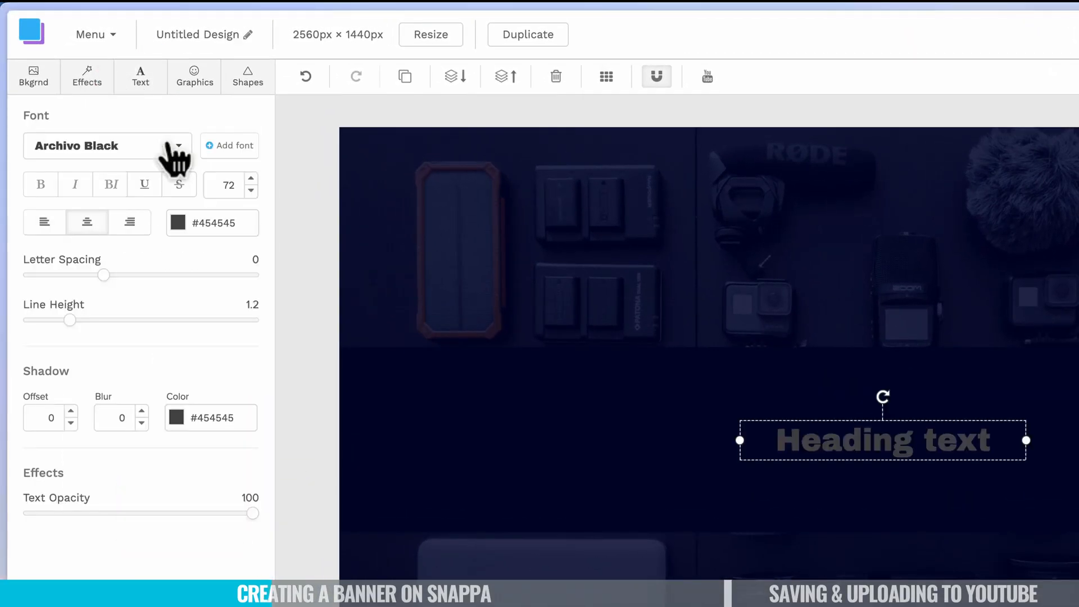
double_click(922, 444)
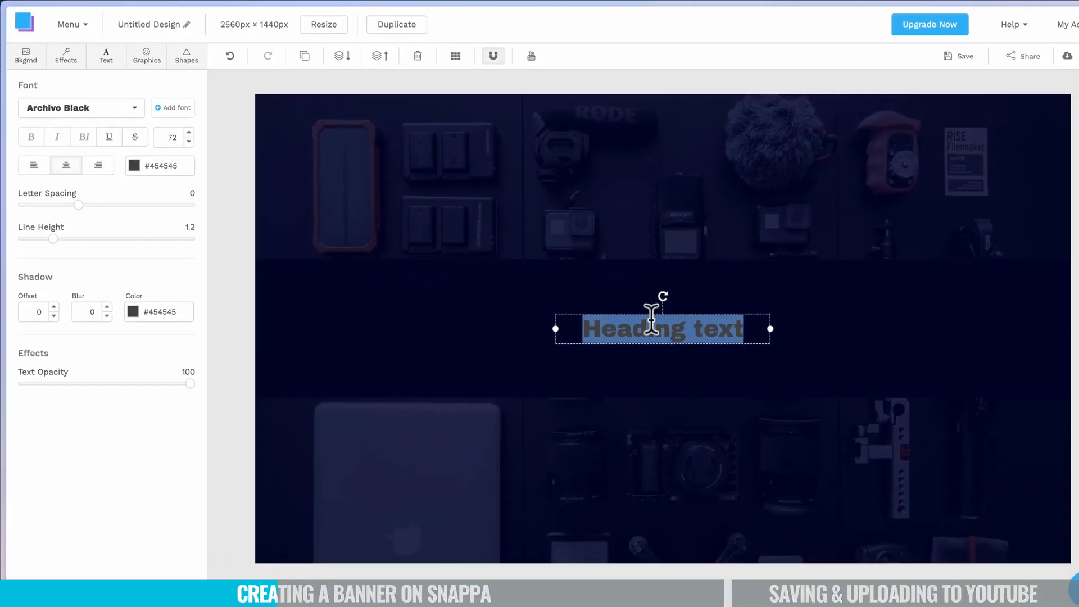
text(GROW YOUR BRAND & SCALE YOUR REVENUE WITH VIDEO.)
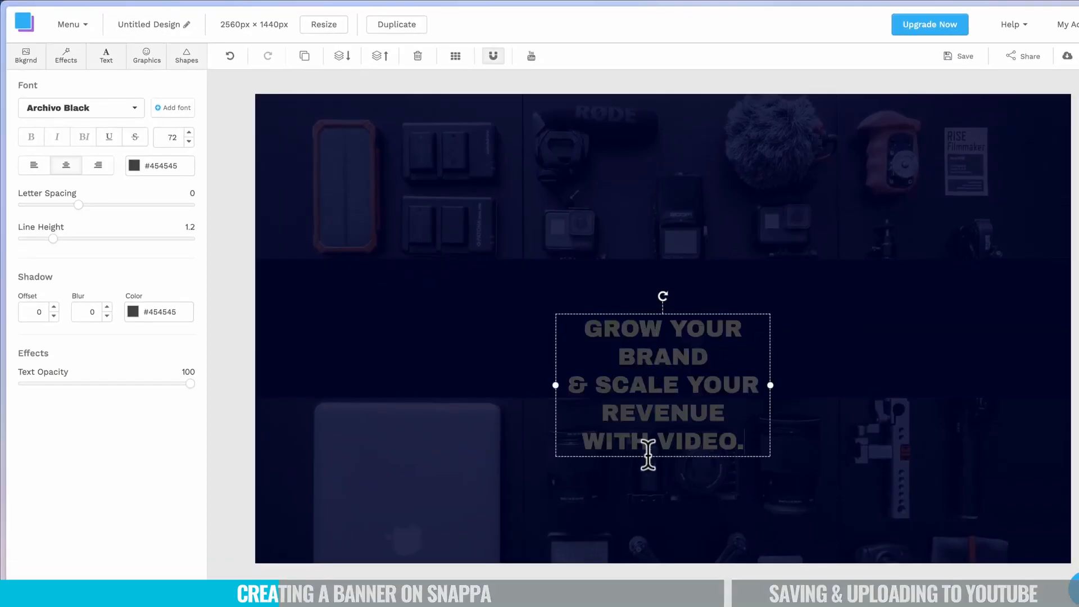
drag(640, 385, 667, 332)
drag(796, 332, 870, 333)
- Format the headline text in white #ffffff with the Oswald font in bold
double_click(761, 349)
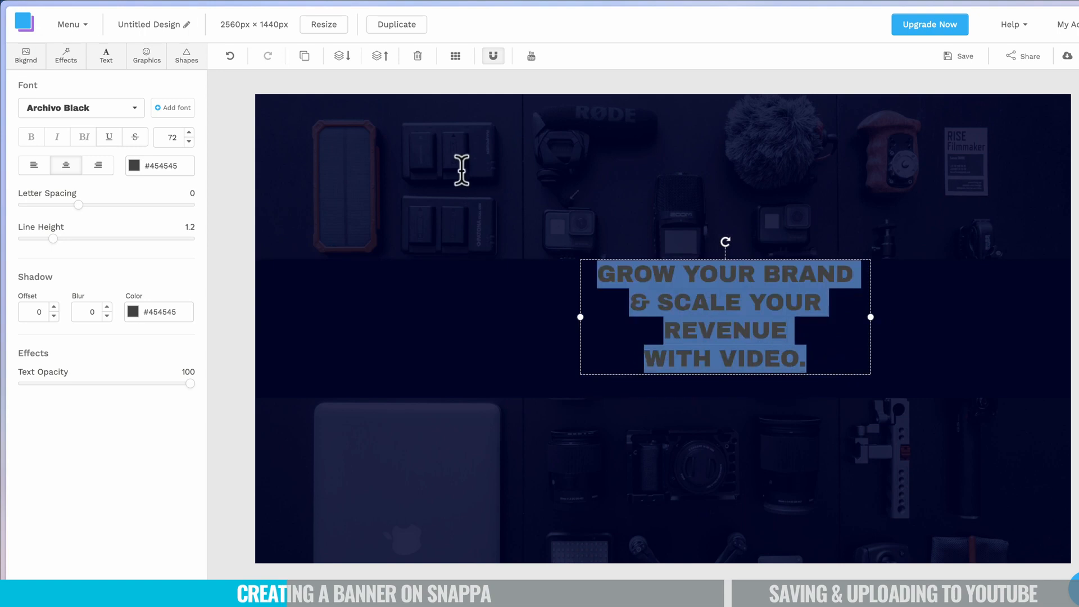
click(135, 166)
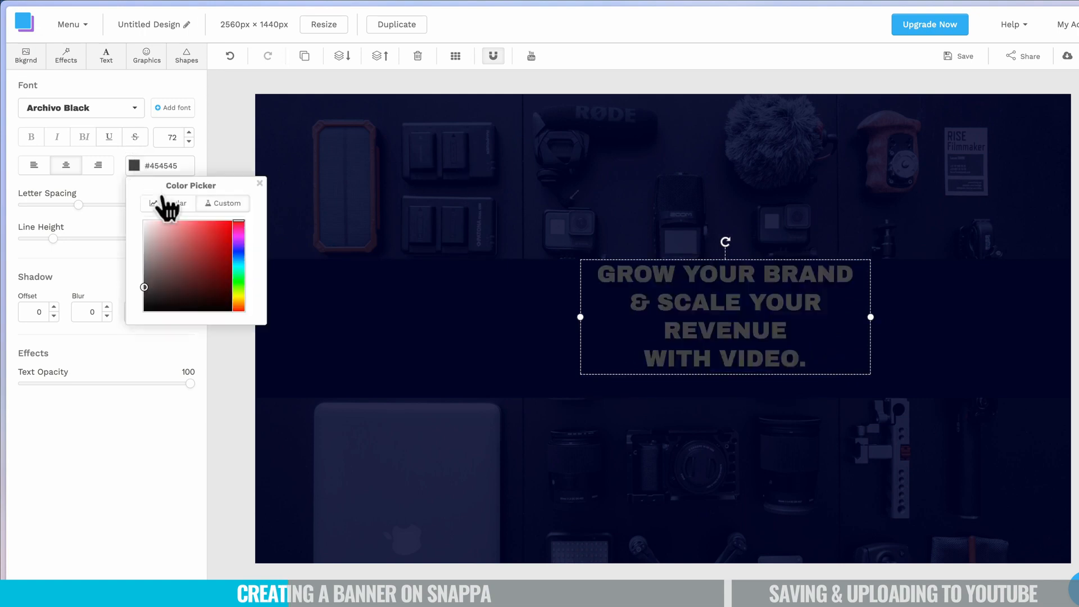
click(145, 222)
click(110, 107)
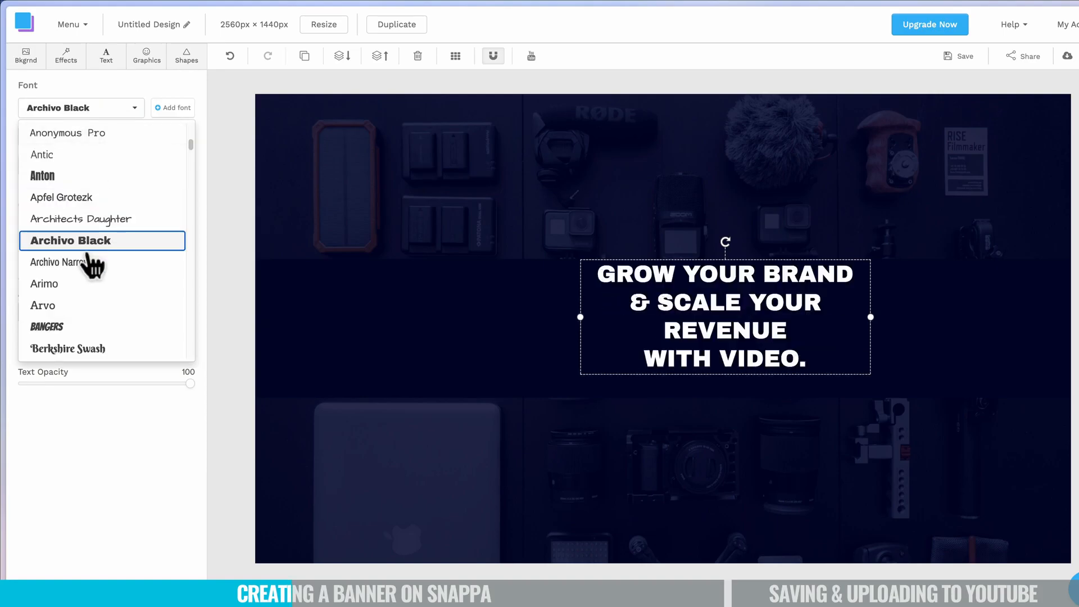
scroll(91, 236, down, 15)
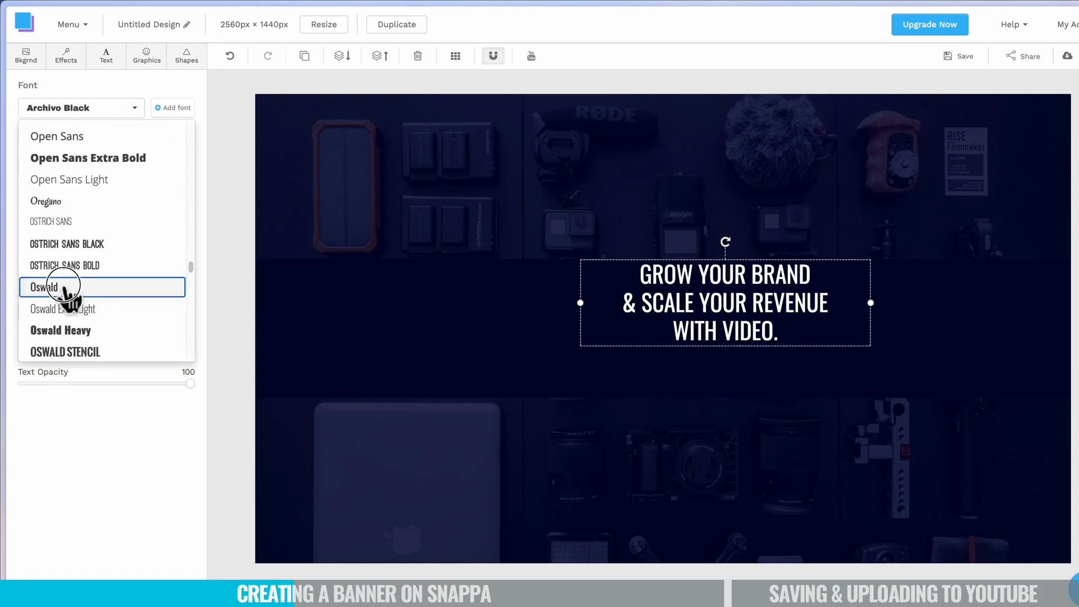
click(63, 287)
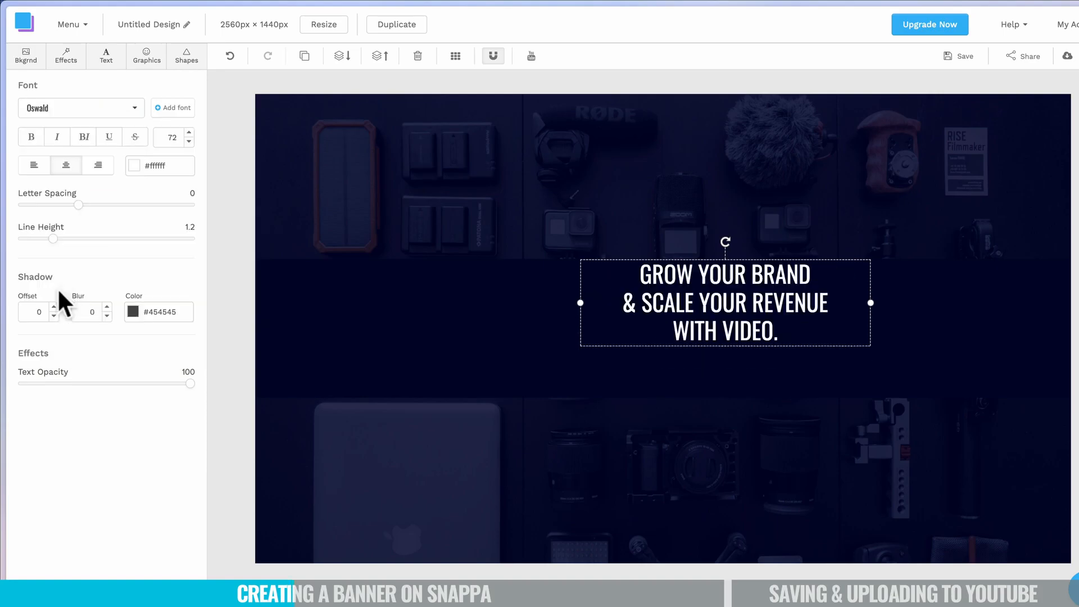
click(32, 138)
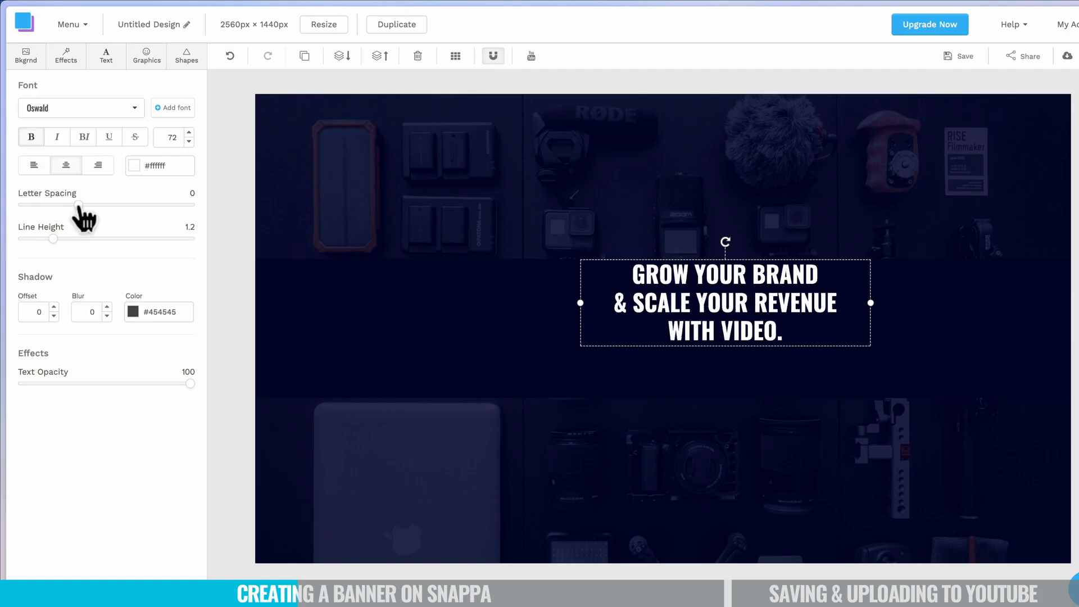
- Tighten the headline to letter spacing -3 and line height 0.9, and align it left
drag(77, 204, 32, 238)
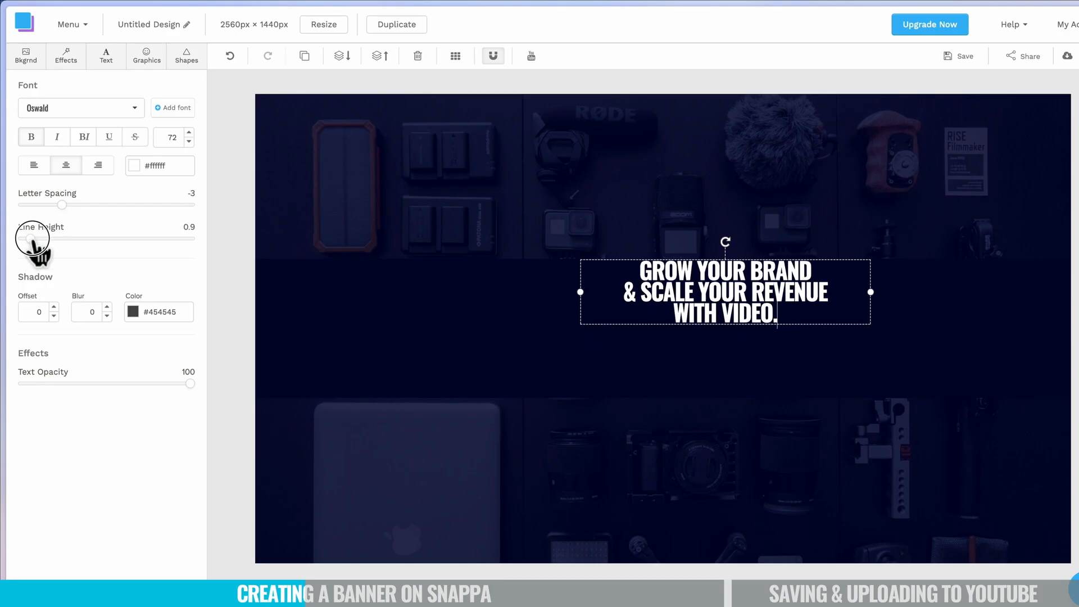
click(34, 166)
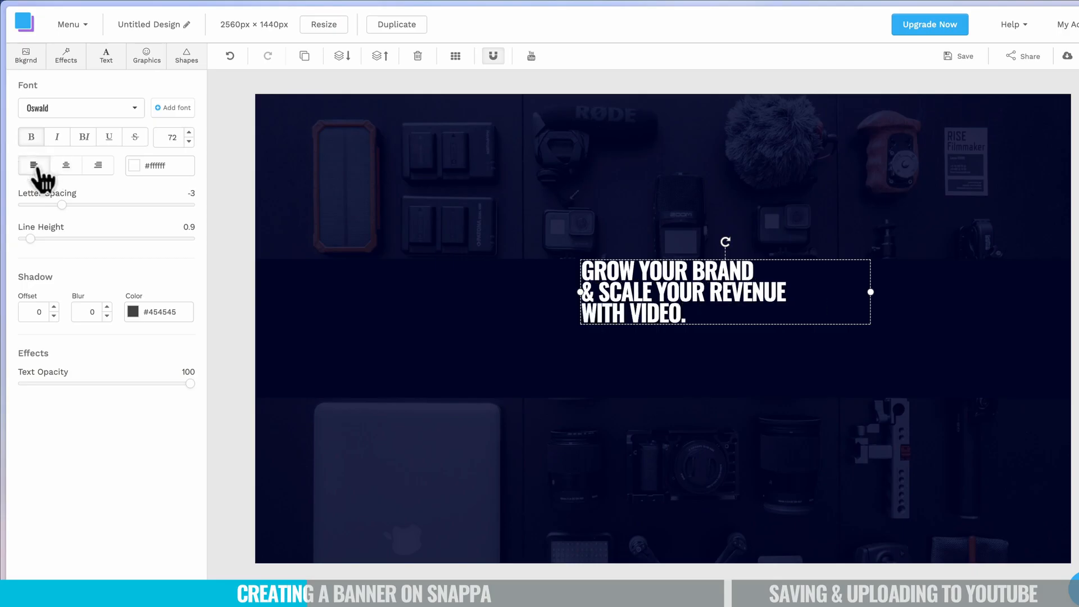
- Show the safe zone, place the headline in the right half of the central safe area, and enlarge its font size to 82
click(539, 70)
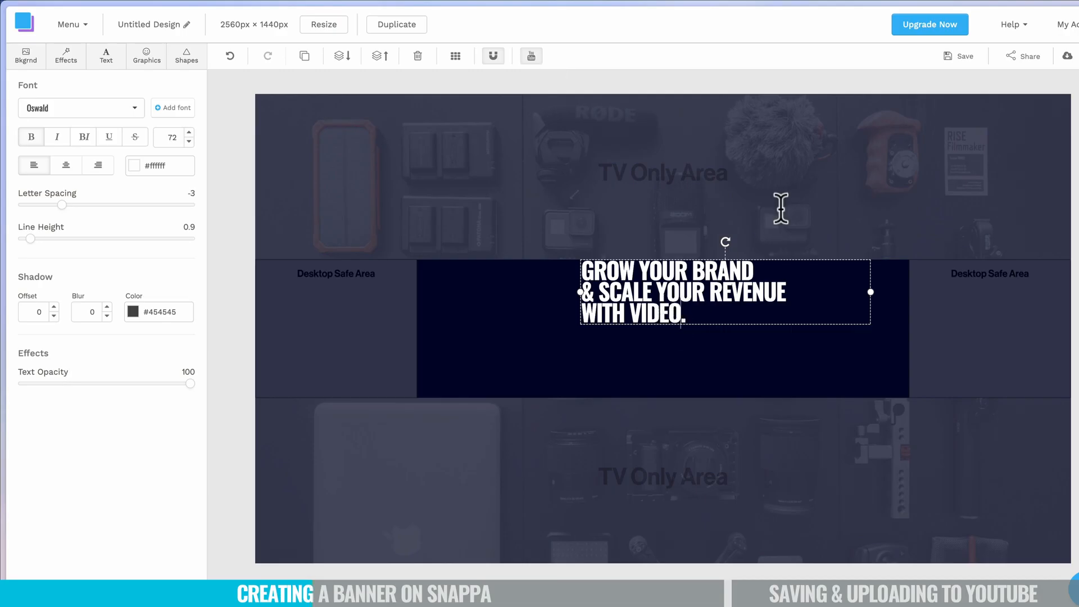
drag(625, 281, 708, 320)
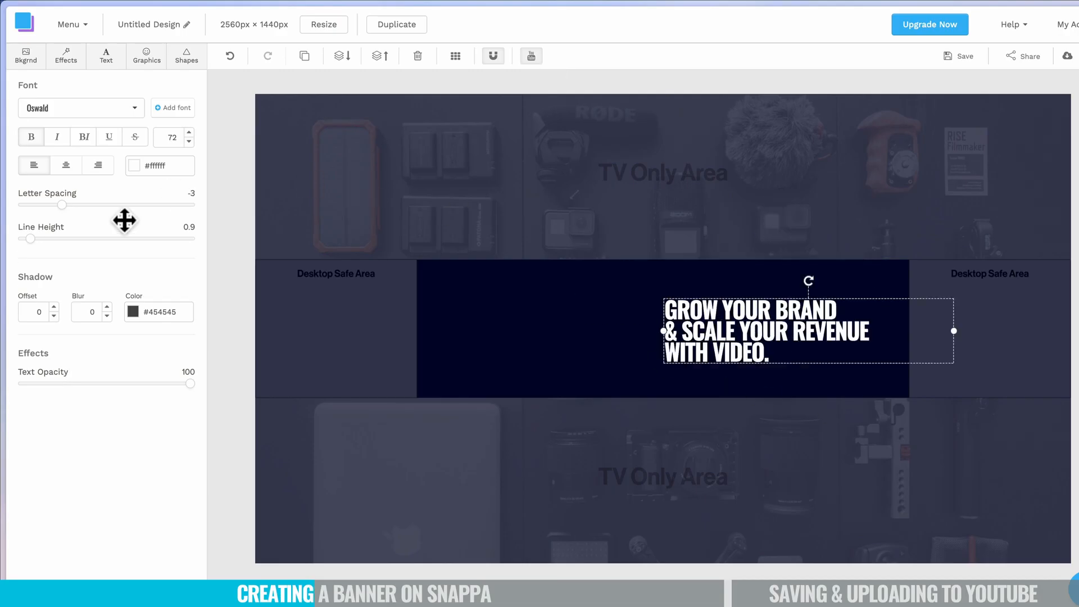
click(190, 133)
click(190, 131)
click(190, 133)
click(189, 133)
click(190, 133)
click(189, 133)
click(190, 133)
drag(749, 335, 746, 328)
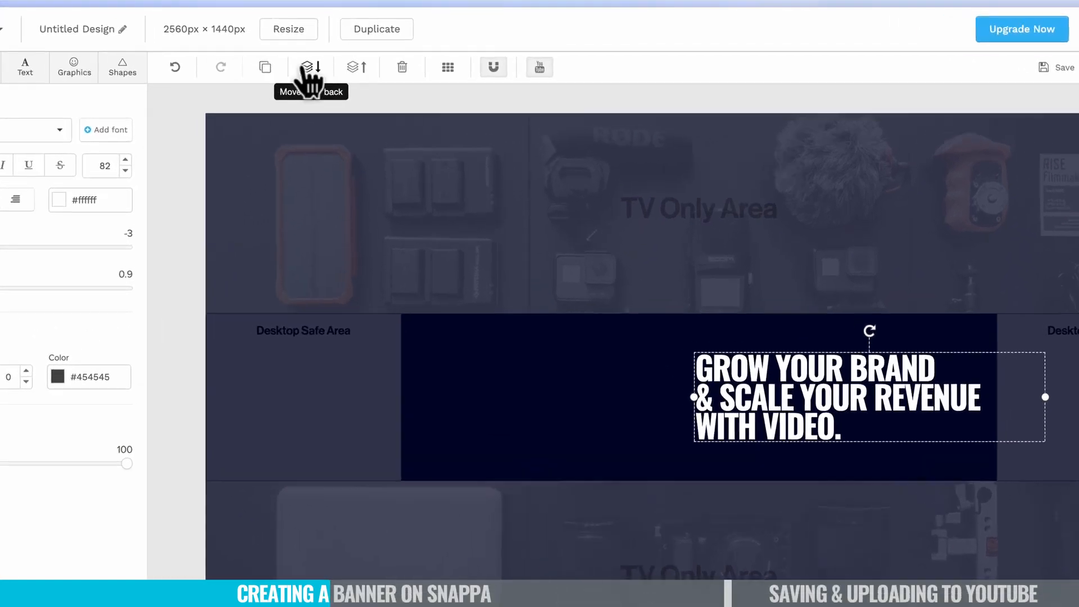
- Duplicate the headline, move the copy to the left side of the central safe area, and replace its text with "PRIMAL"
click(264, 67)
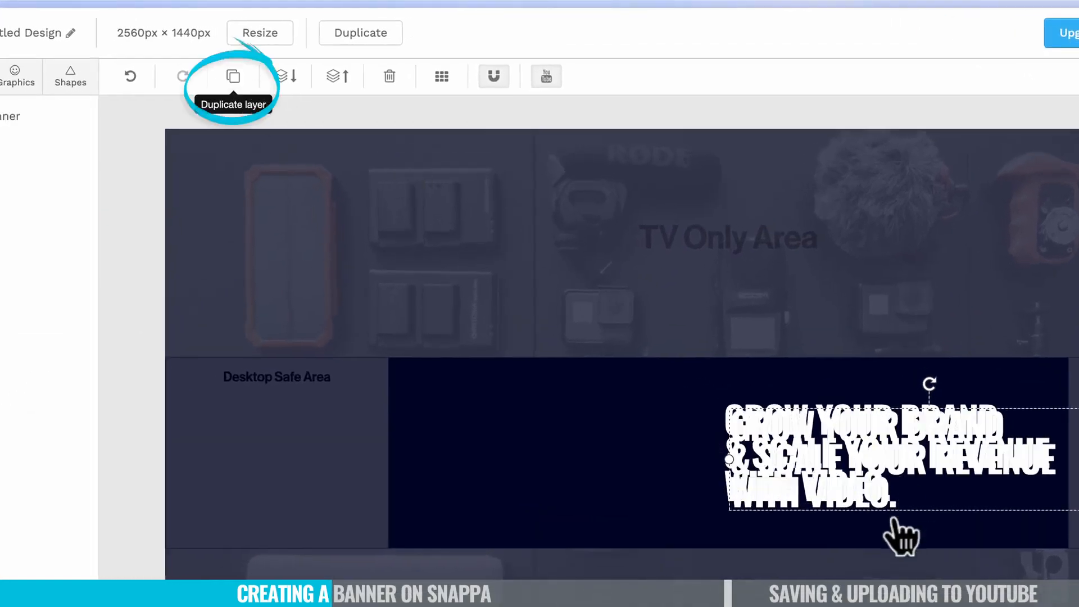
drag(855, 506, 548, 495)
drag(416, 399, 415, 400)
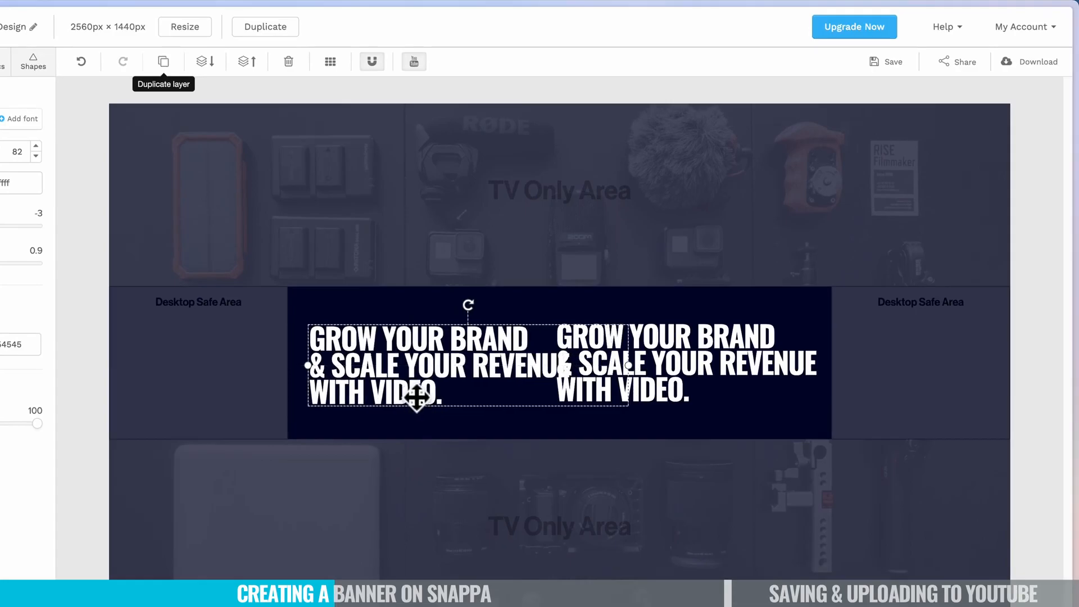
double_click(417, 399)
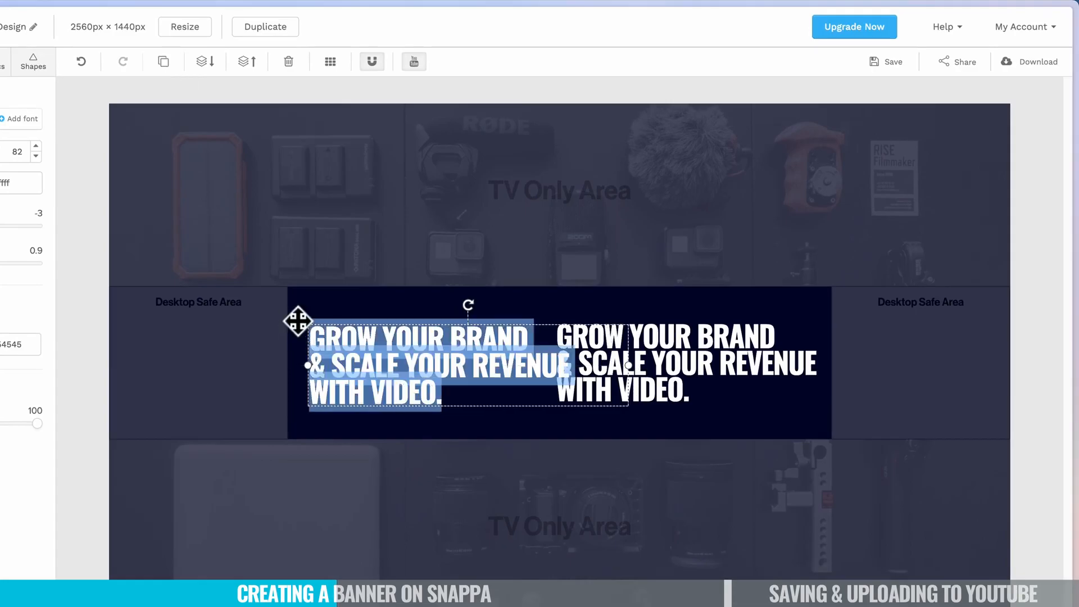
text(PRIMAL)
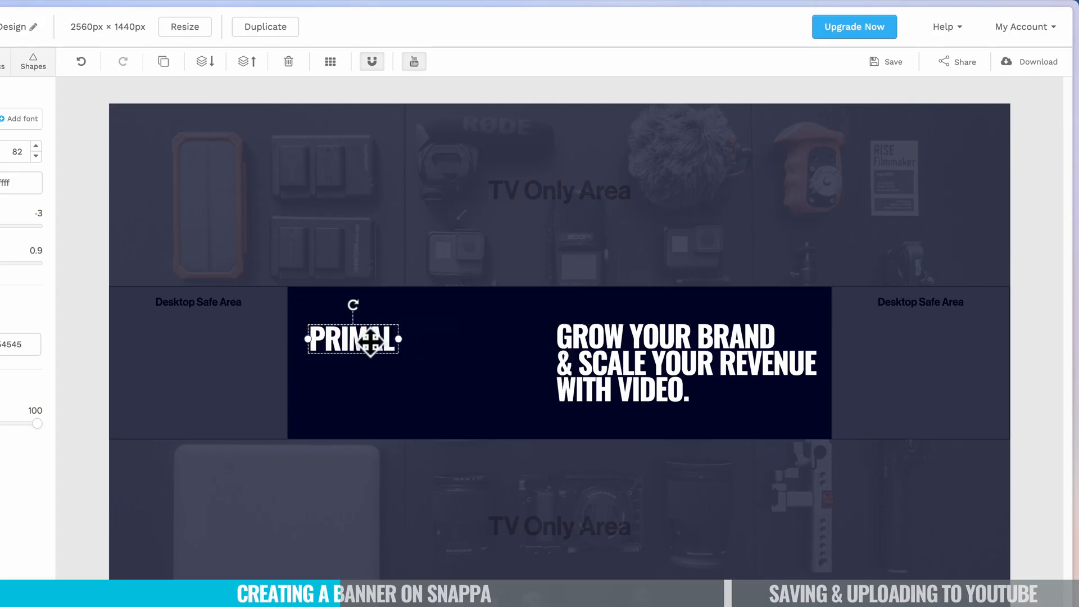
- Duplicate the PRIMAL text, offset the copy below and to the right of it, and change its wording to "VIDEO"
click(164, 62)
drag(374, 356, 432, 369)
text(VIDEO)
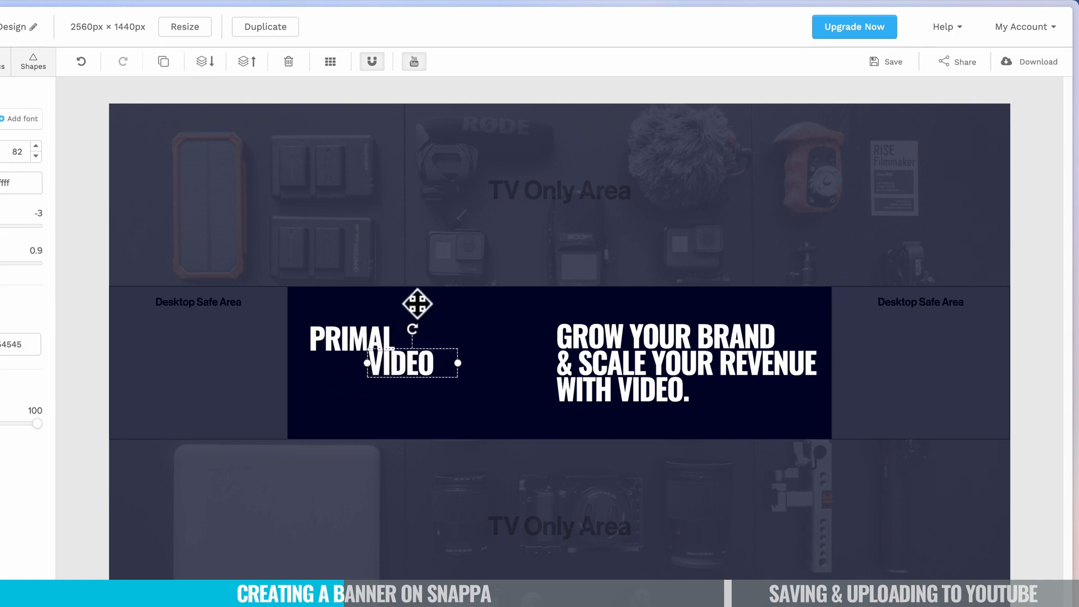
click(444, 337)
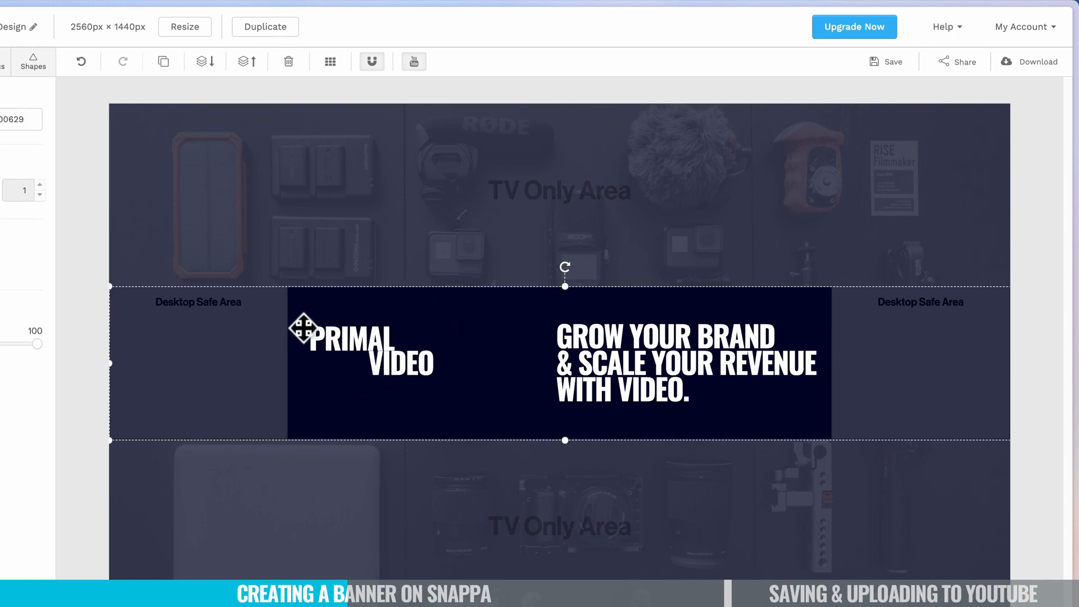
- From the PRIMAL text's color settings, add the copied bright blue brand hex code as a saved color and save the palette
click(346, 337)
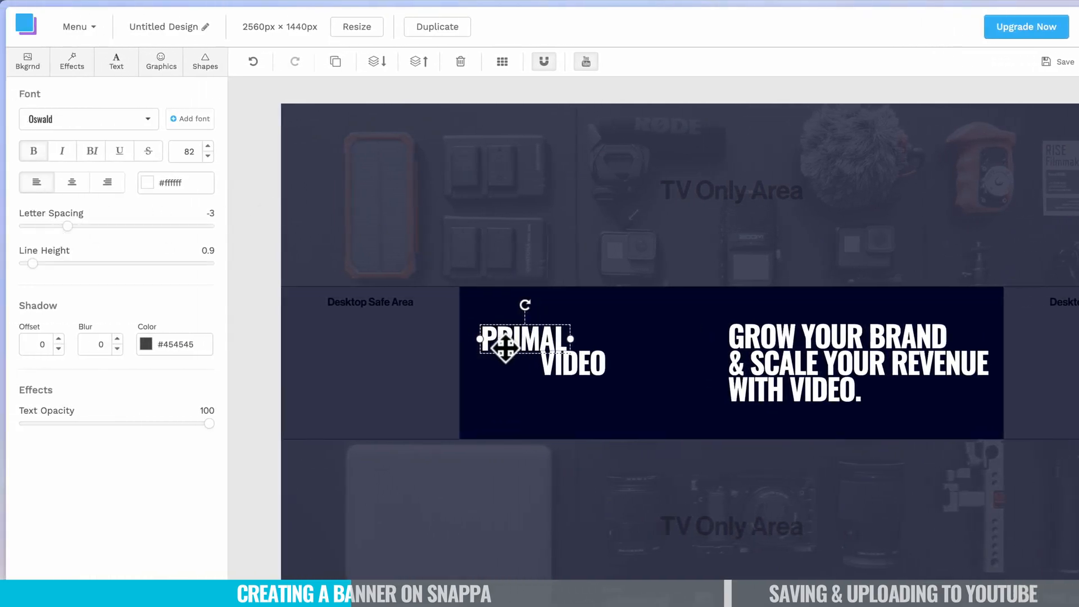
click(150, 186)
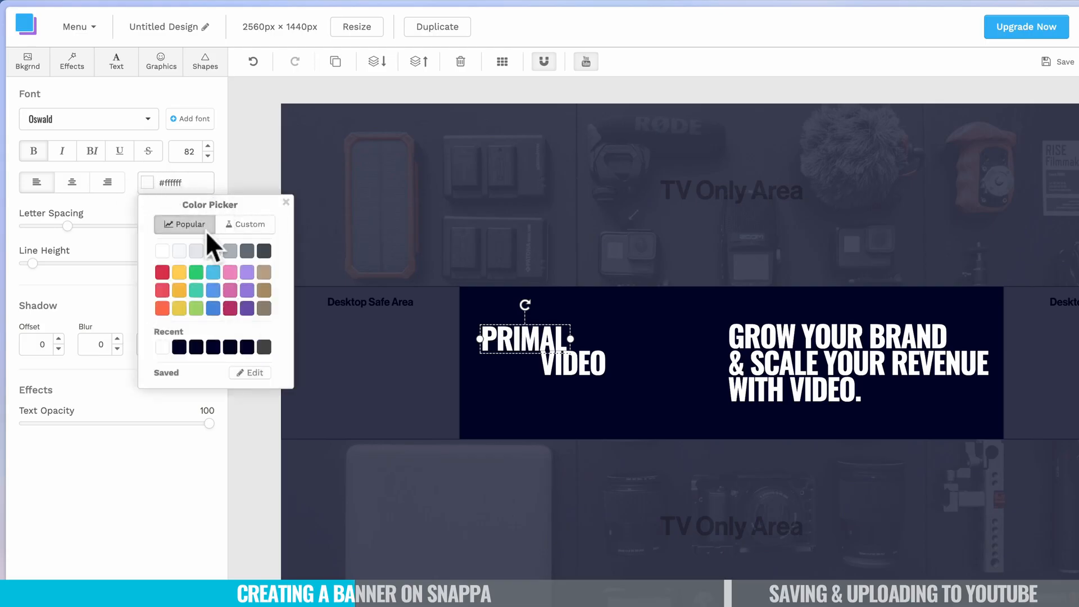
click(258, 376)
click(531, 142)
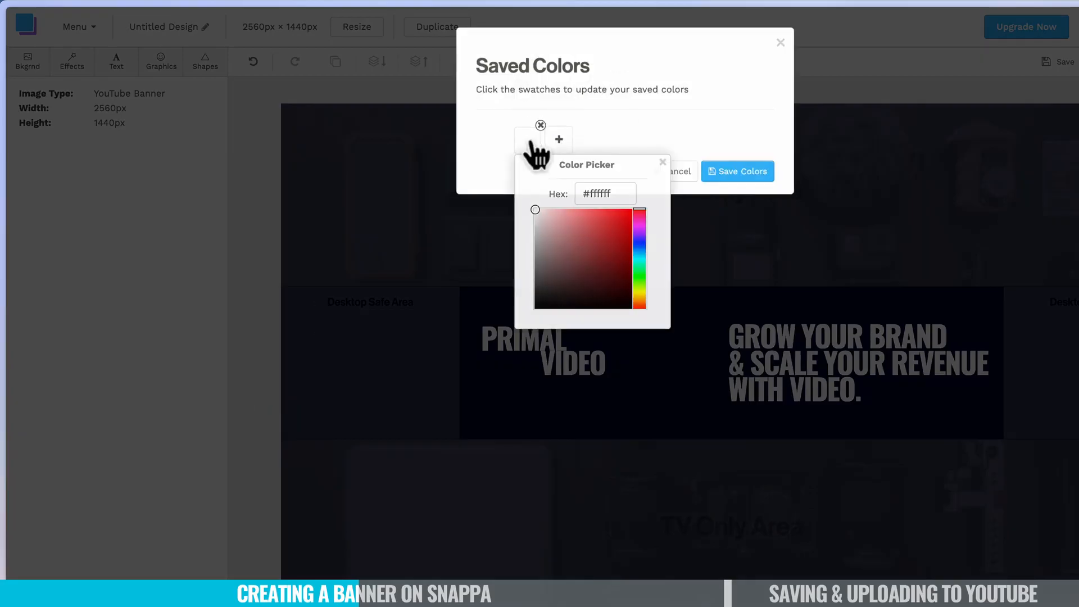
drag(622, 194, 588, 194)
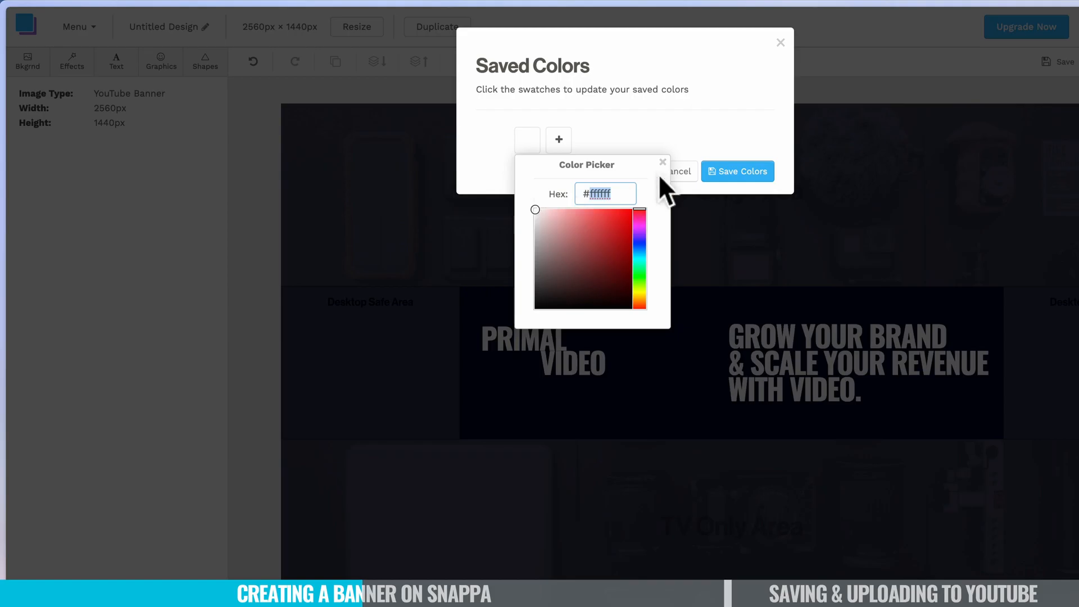
key(ctrl+v)
click(527, 147)
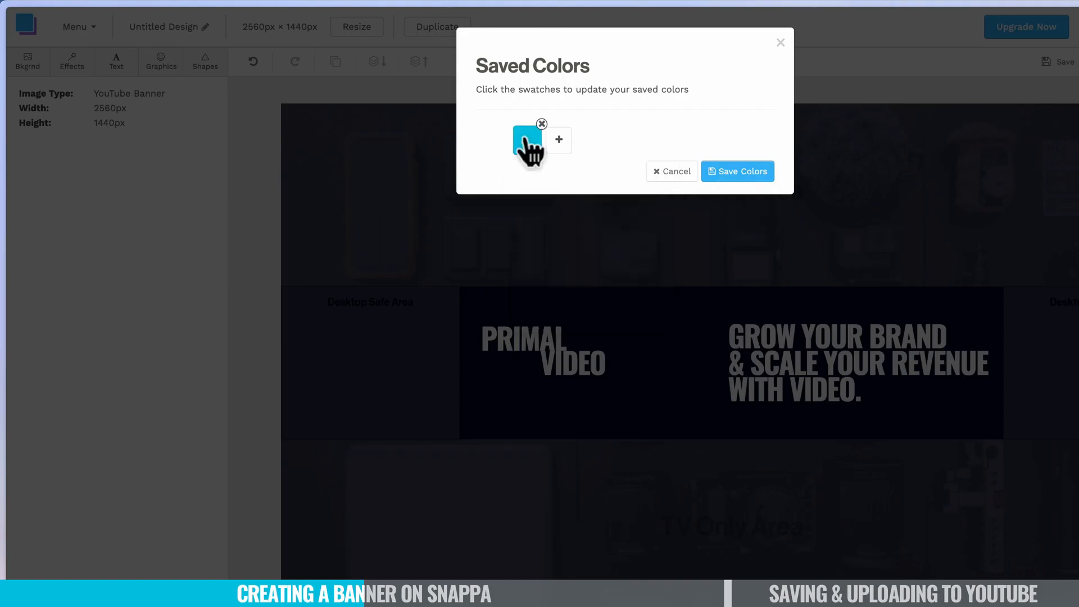
click(768, 172)
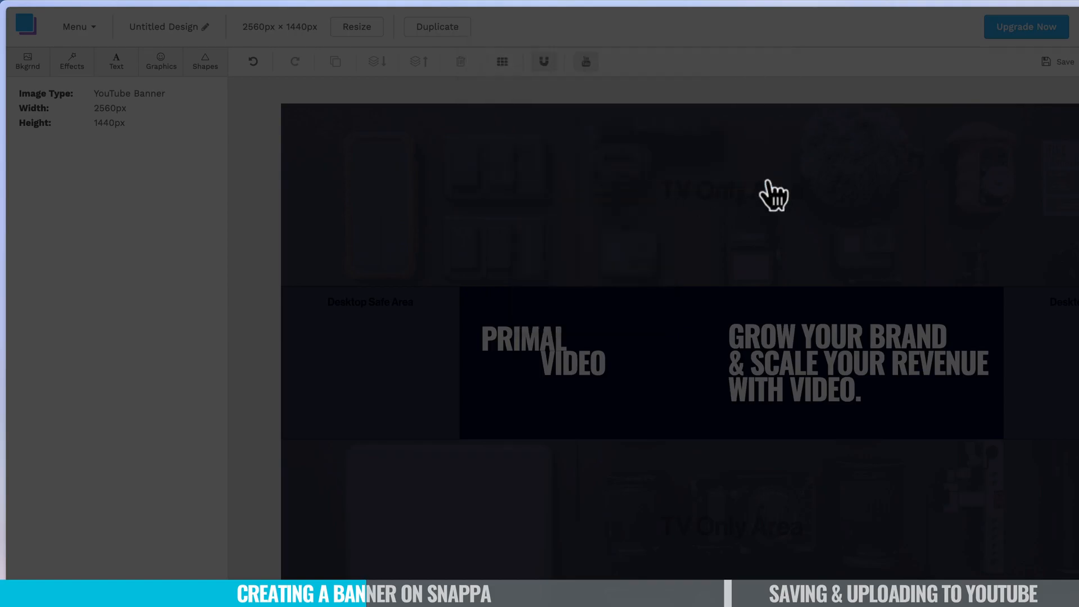
- Apply the saved bright blue #02bfe0 to the PRIMAL text
click(150, 183)
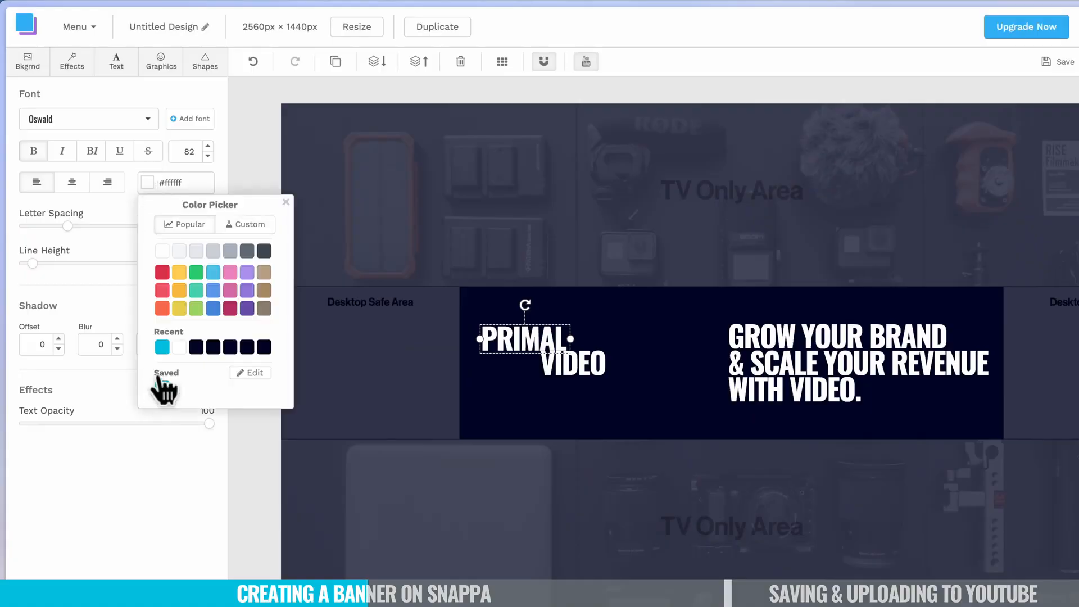
click(163, 389)
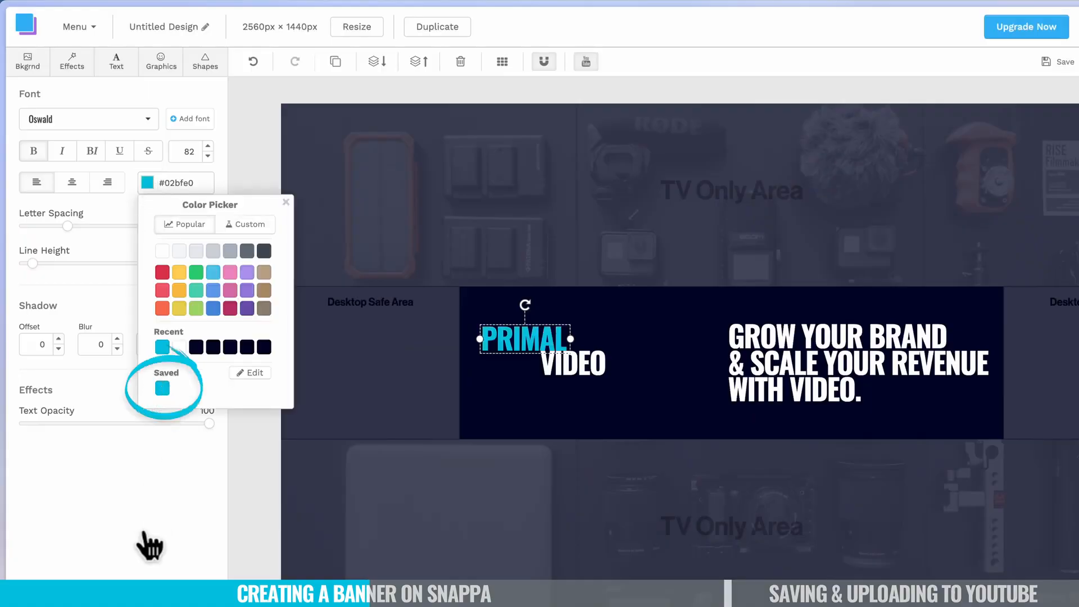
click(144, 542)
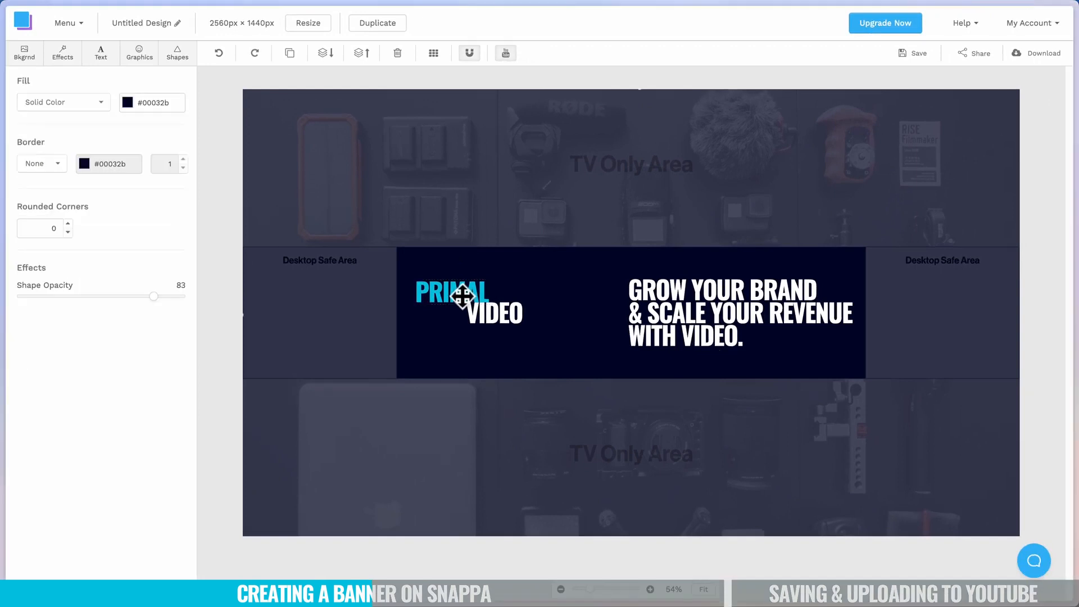
- Move the PRIMAL and VIDEO texts together slightly down to center them vertically in the navy band
click(524, 336)
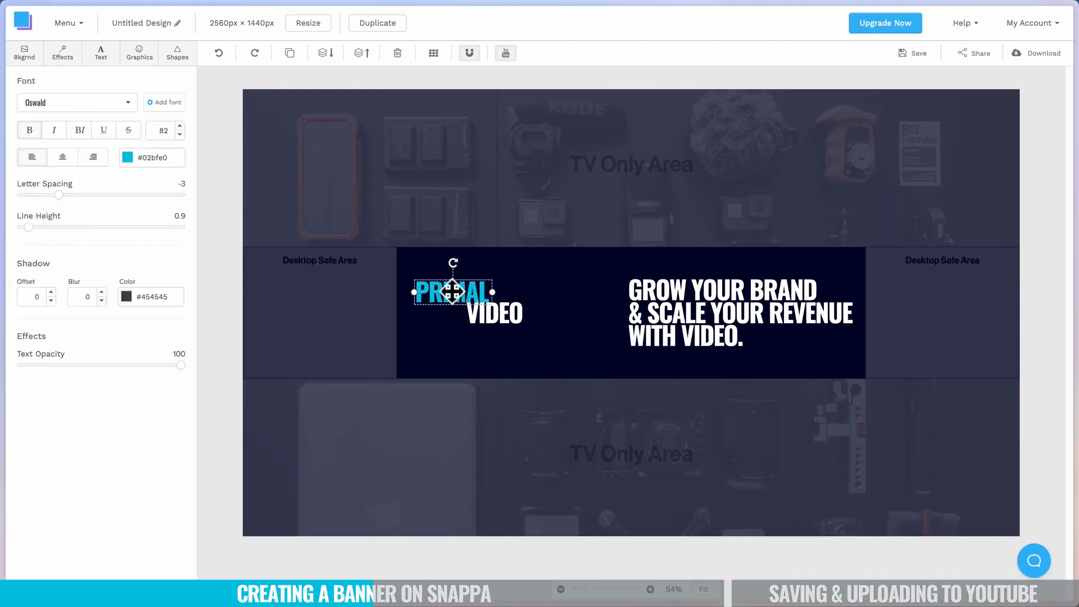
shift+click(498, 319)
drag(493, 320, 494, 334)
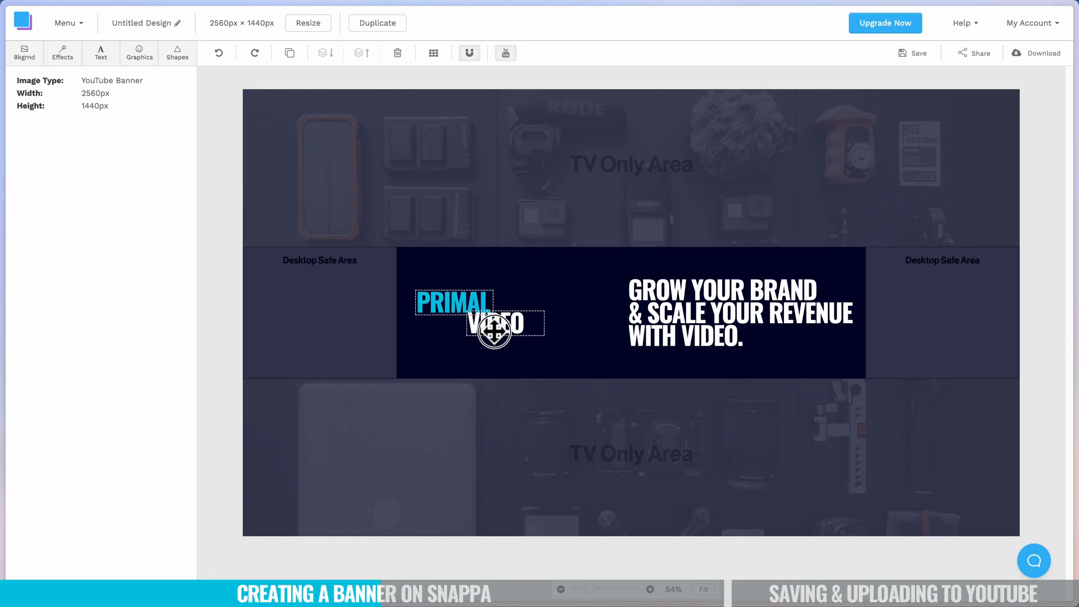
- Try to color only the headline's word "VIDEO." with the saved bright blue, and return the headline to white
click(725, 326)
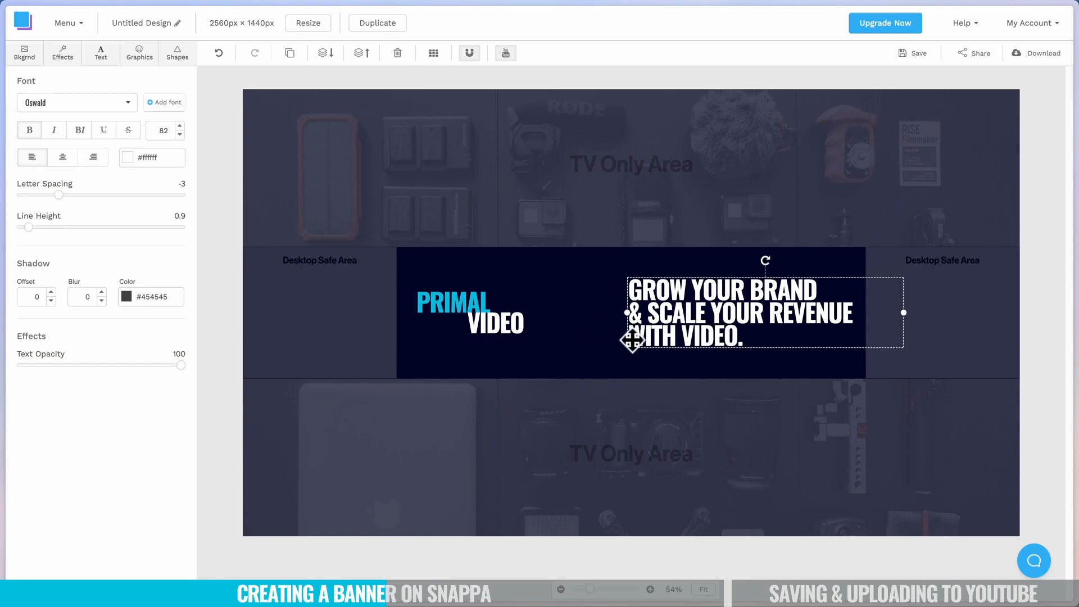
triple_click(689, 327)
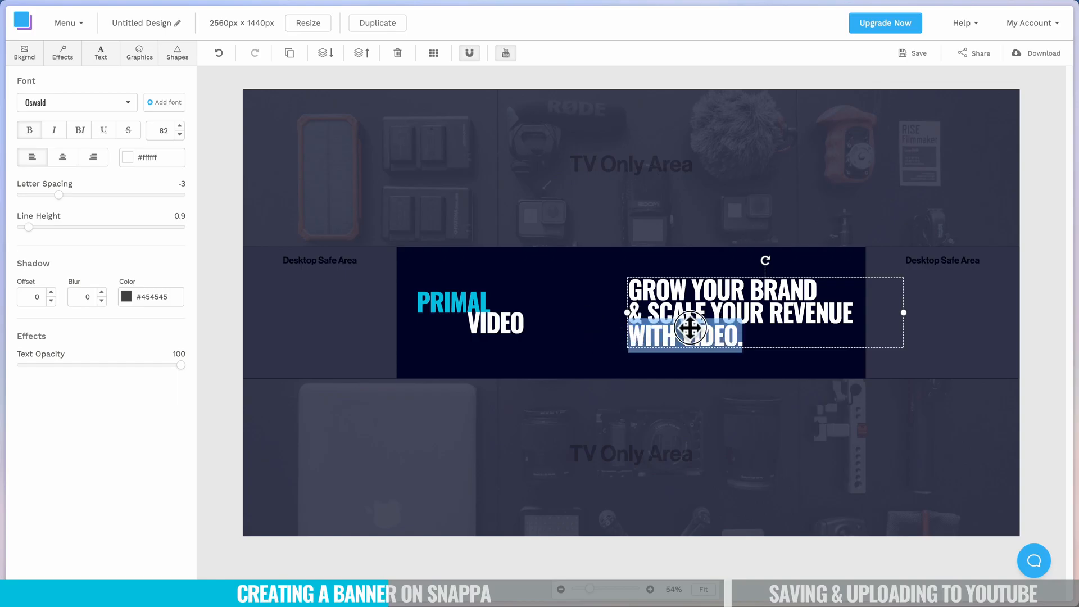
click(741, 337)
key(BackSpace)
drag(743, 336, 685, 335)
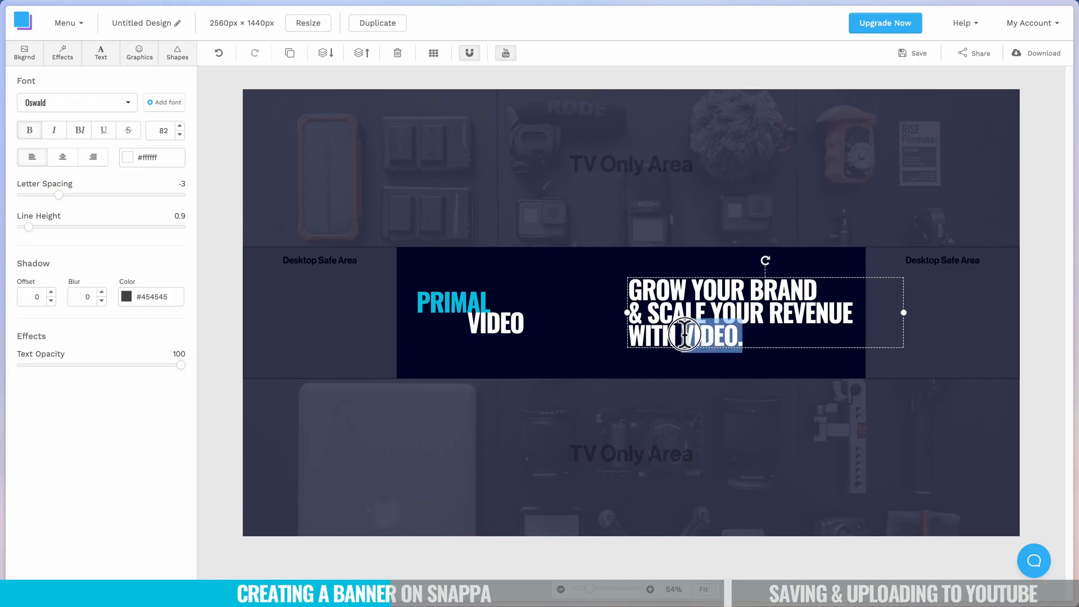
click(135, 159)
click(141, 336)
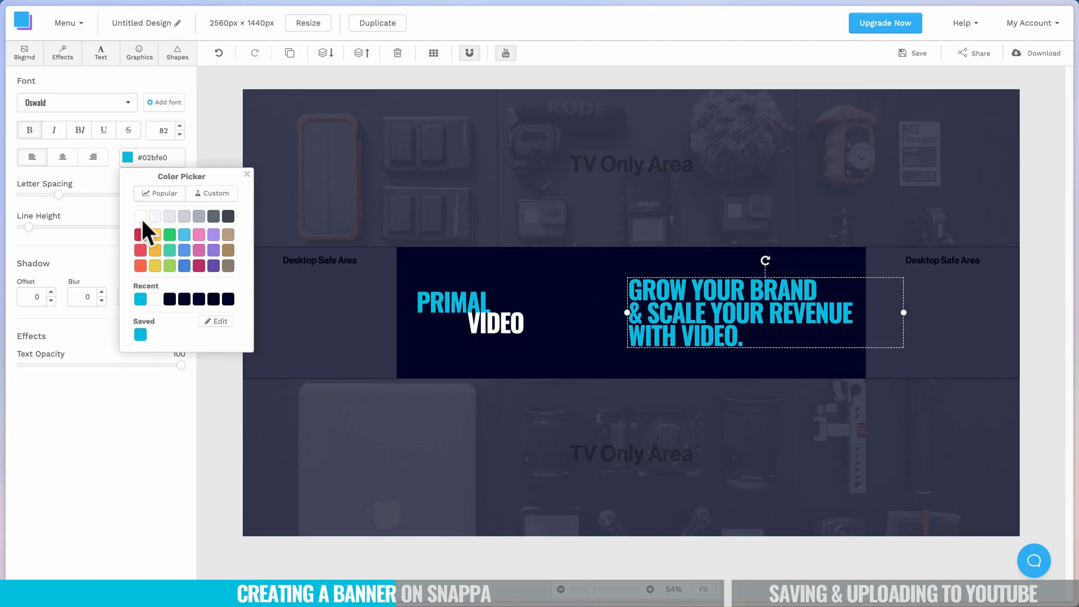
click(141, 217)
click(616, 282)
- Duplicate the headline, placing the copy below it, and delete the word "VIDEO." from the original
click(706, 298)
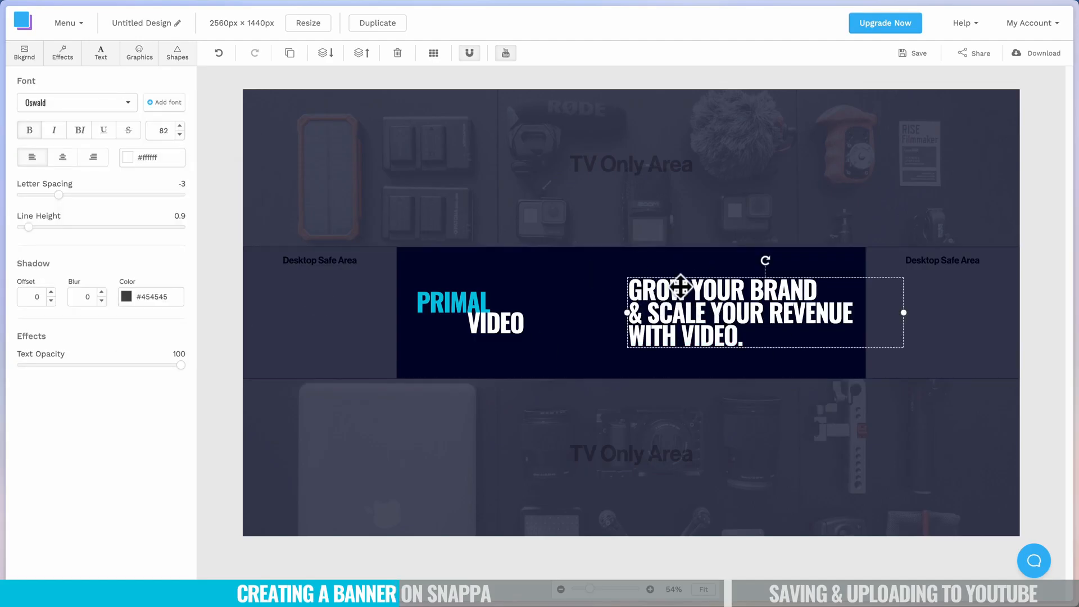
click(290, 54)
drag(725, 349, 749, 436)
double_click(718, 339)
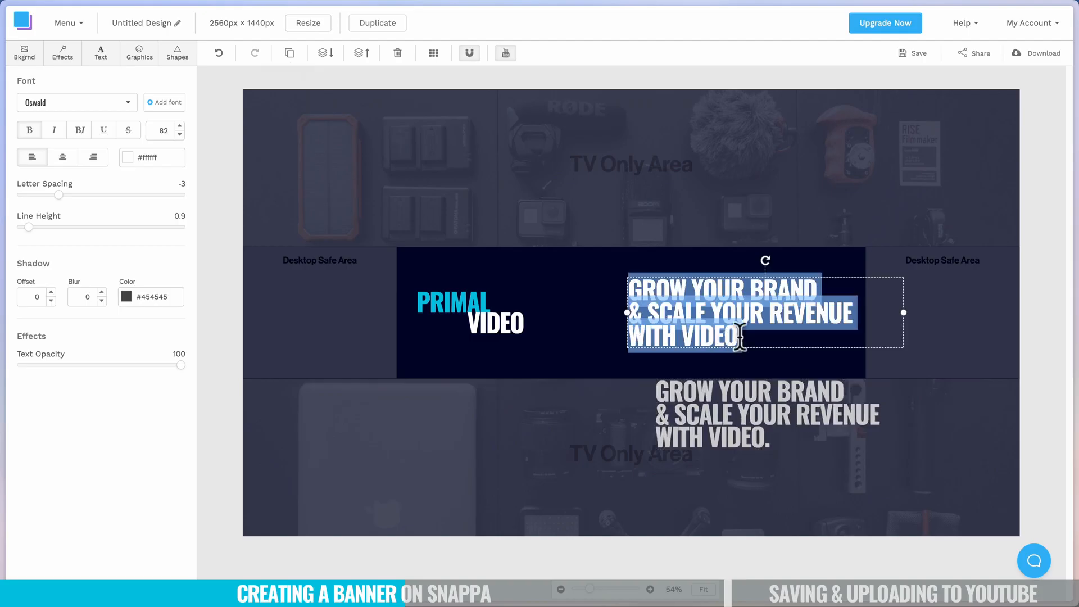
click(746, 337)
drag(746, 337, 682, 340)
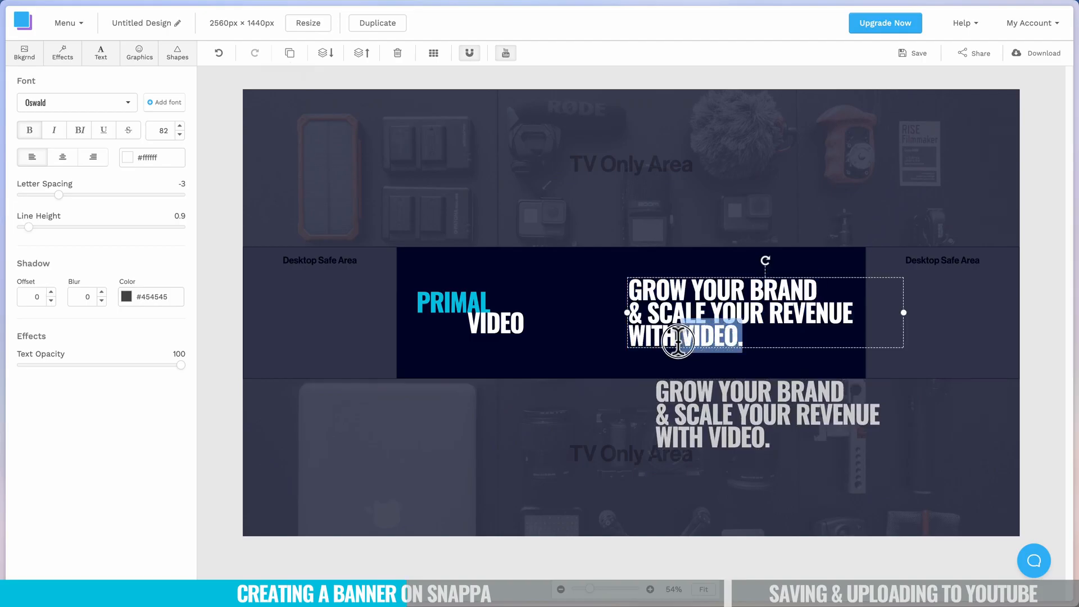
key(BackSpace)
- Bring the headline copy closer to the original and cut its text down to "VIDEO."
drag(747, 390, 744, 340)
double_click(748, 351)
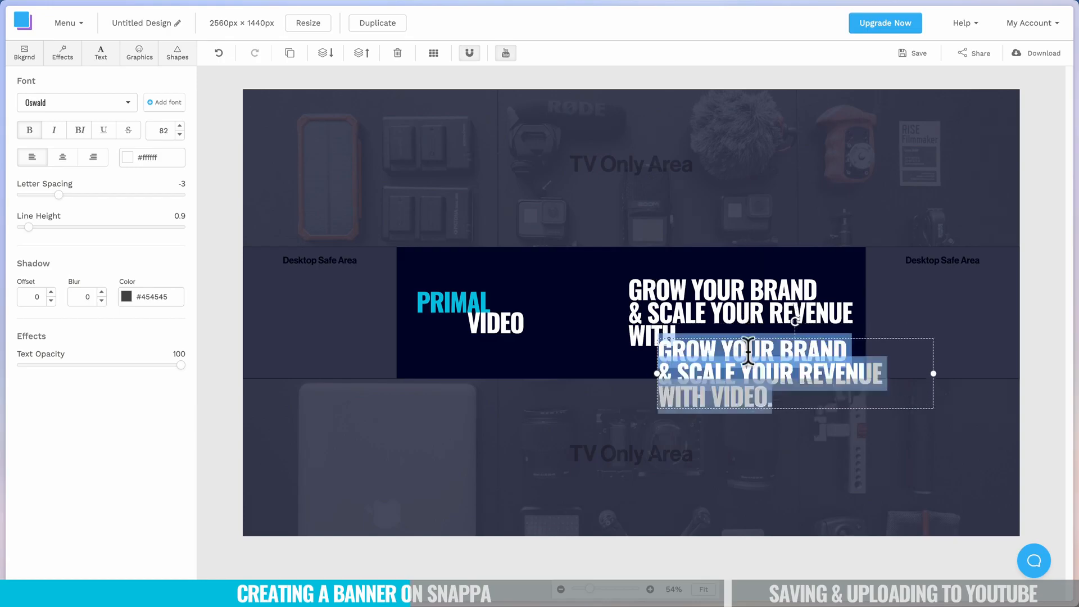
click(710, 399)
drag(709, 398, 611, 337)
key(BackSpace)
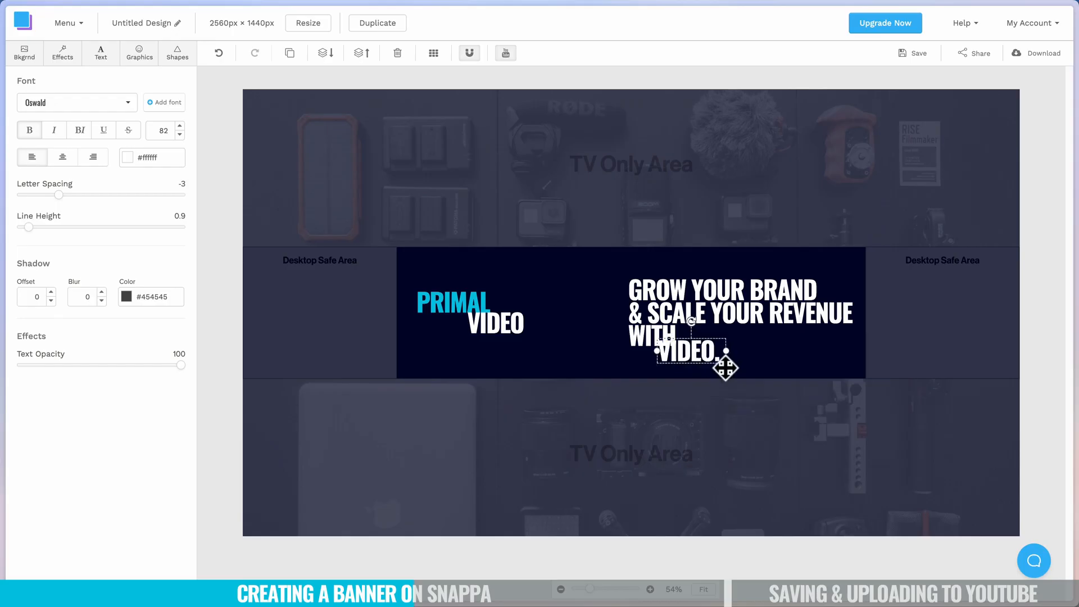
- Place the separate "VIDEO." text directly after "WITH" in the headline and color it with the saved blue #02bfe0
click(748, 357)
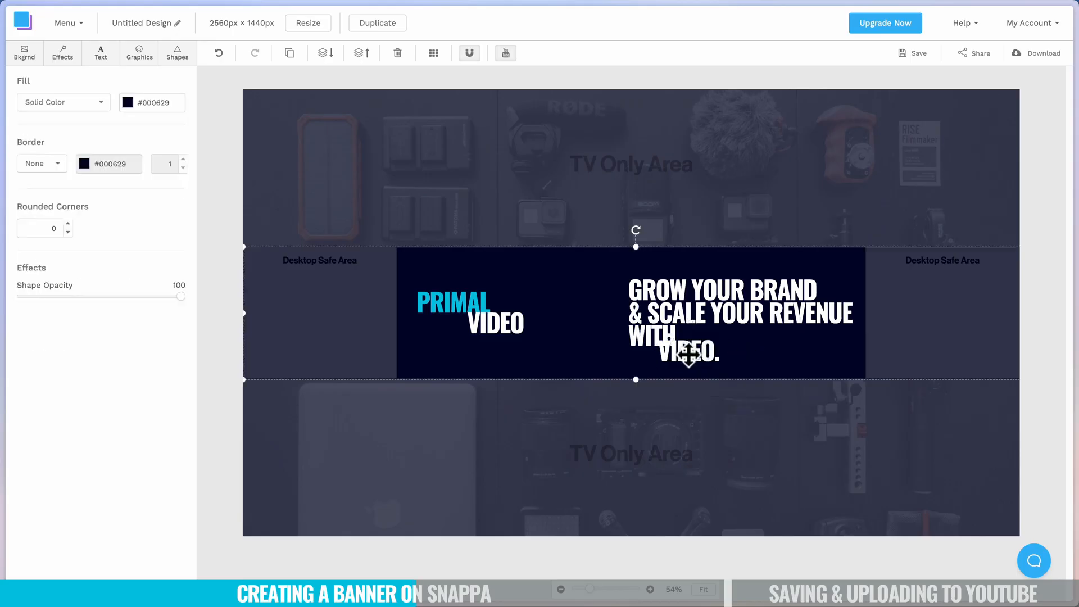
drag(667, 352, 707, 335)
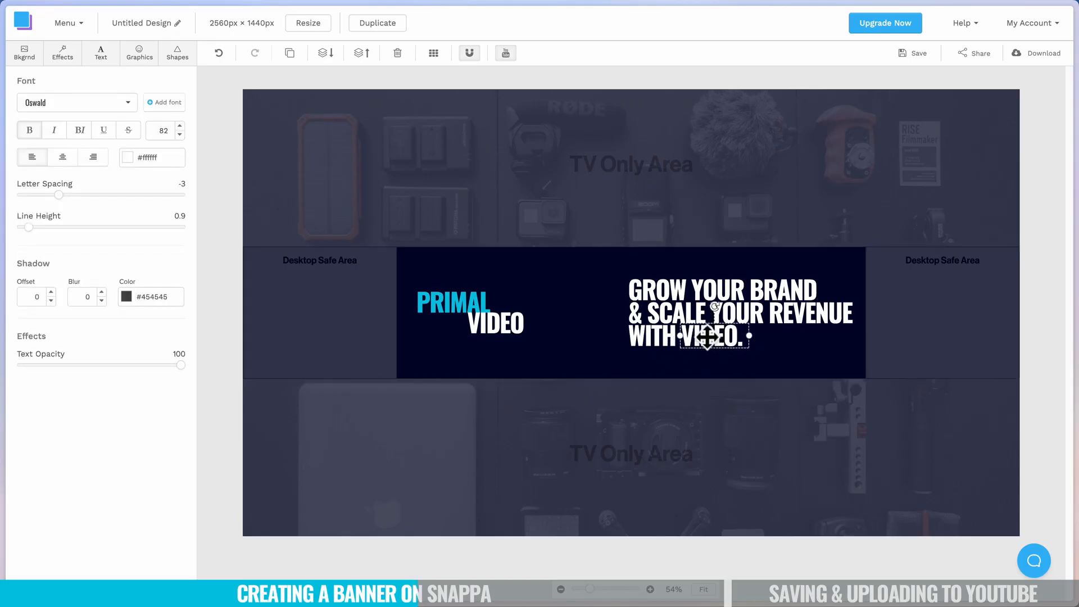
click(130, 157)
click(141, 335)
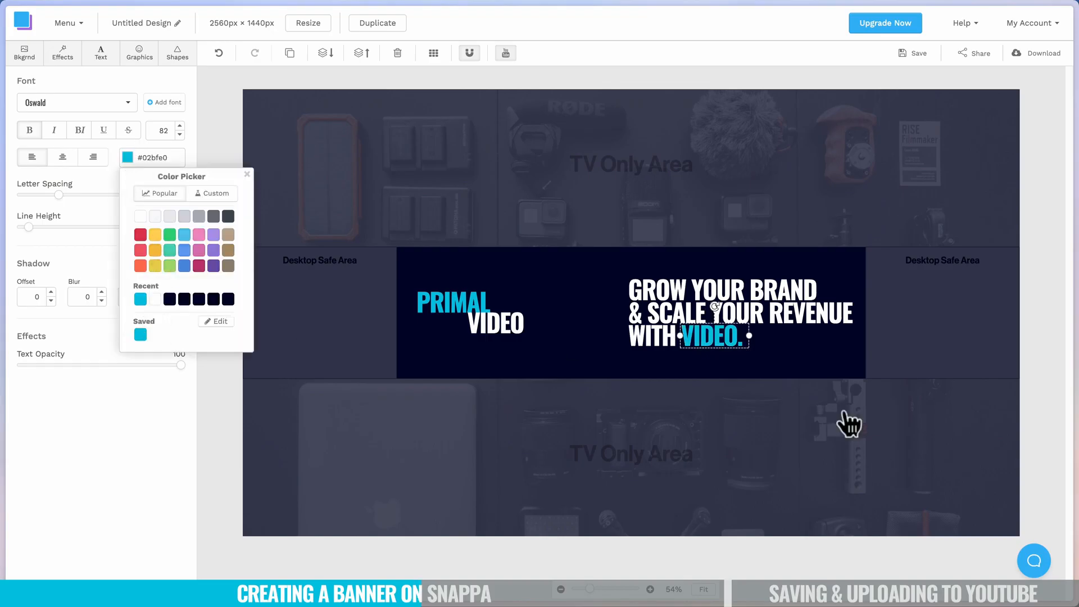
click(852, 467)
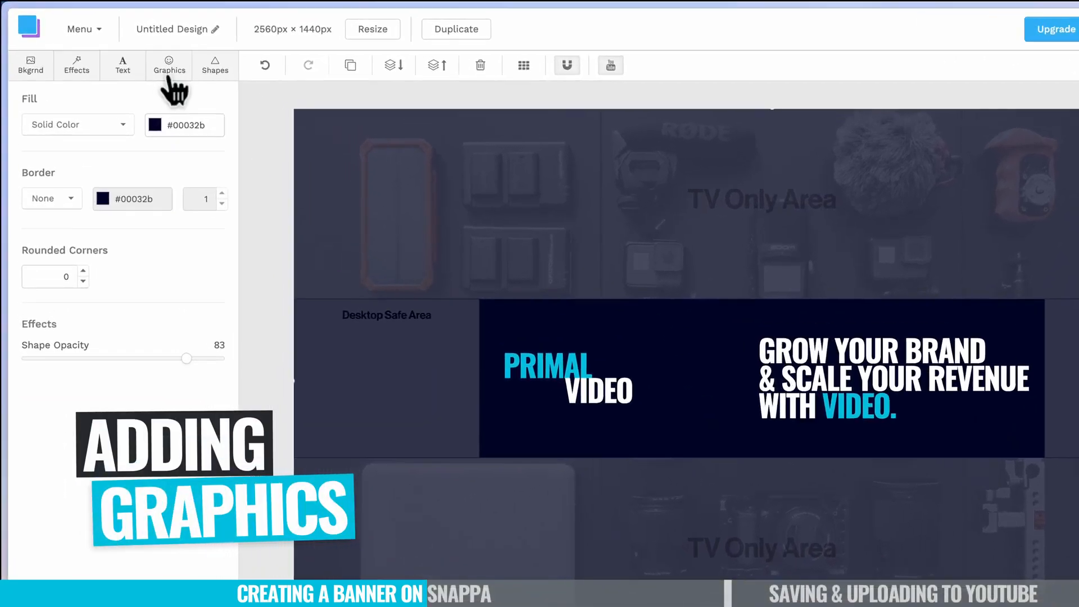
- Upload the photo JB.png from the Documents folder to the graphics library
click(145, 61)
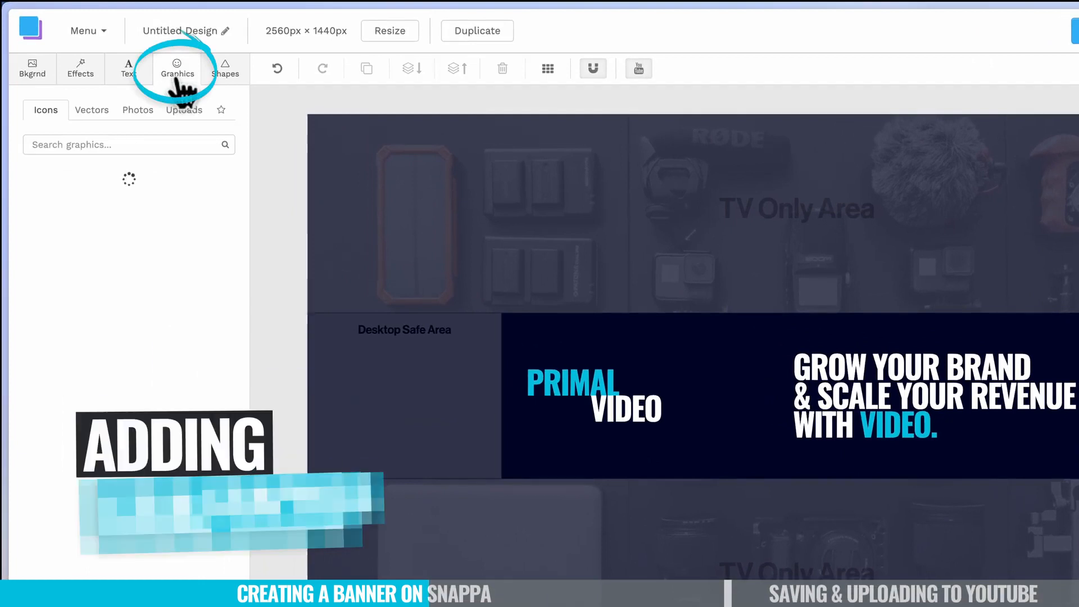
click(110, 114)
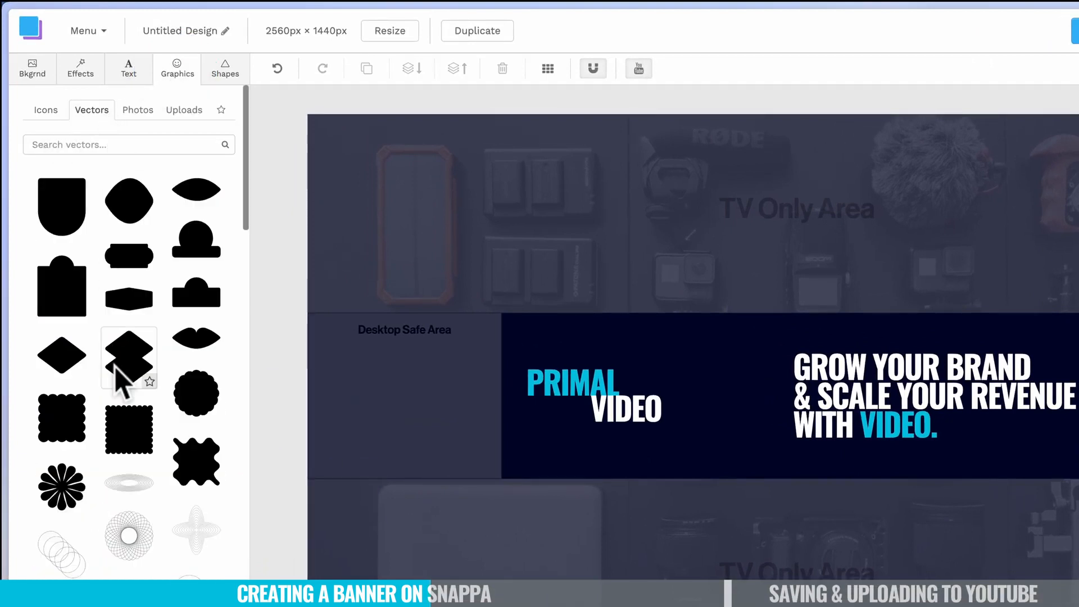
click(136, 112)
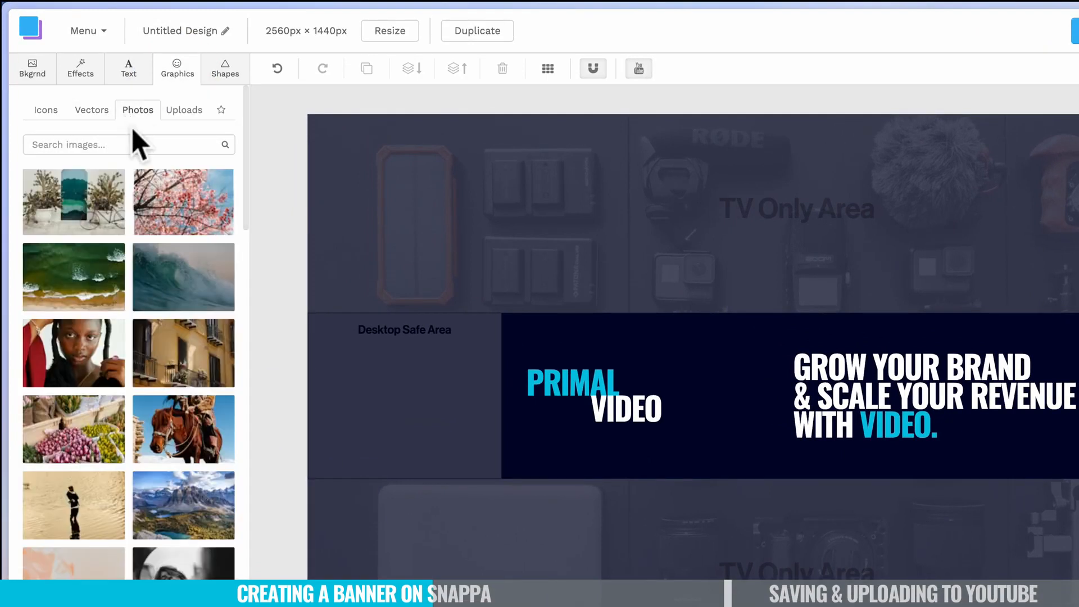
click(187, 117)
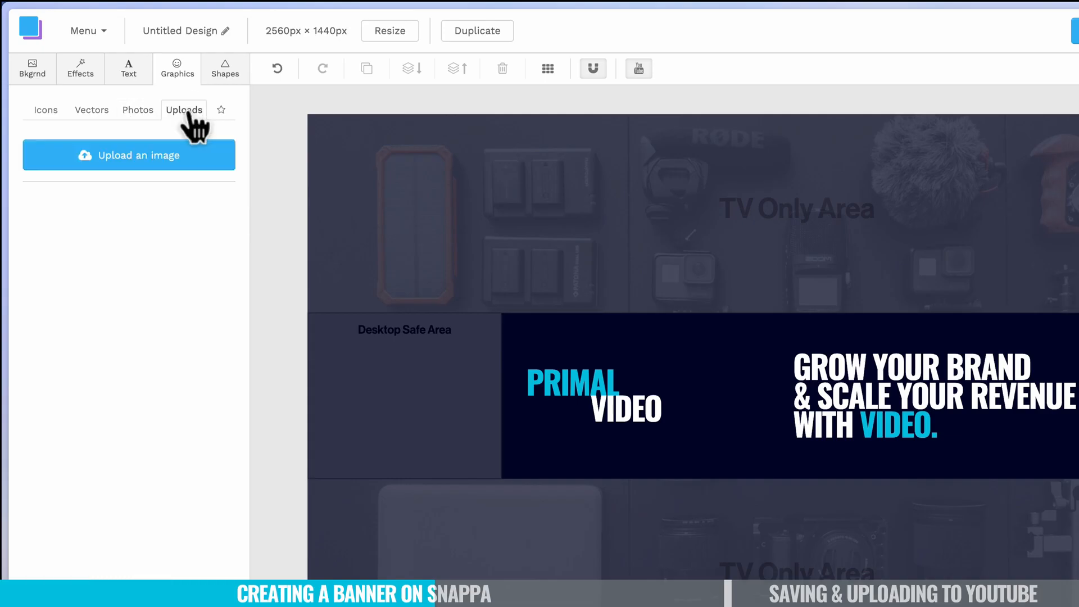
click(120, 168)
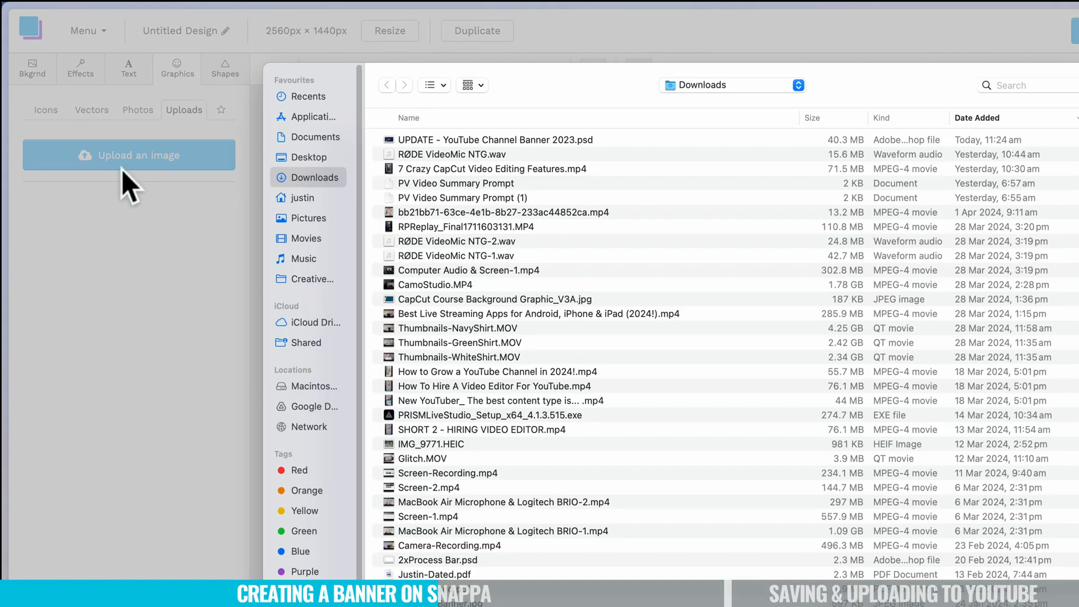
click(315, 137)
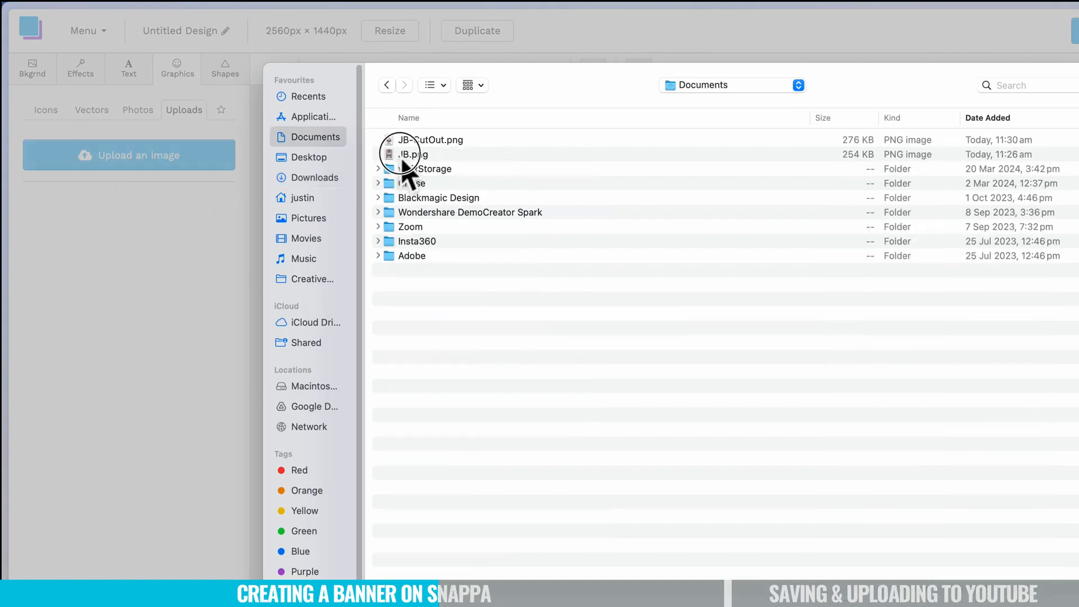
click(400, 155)
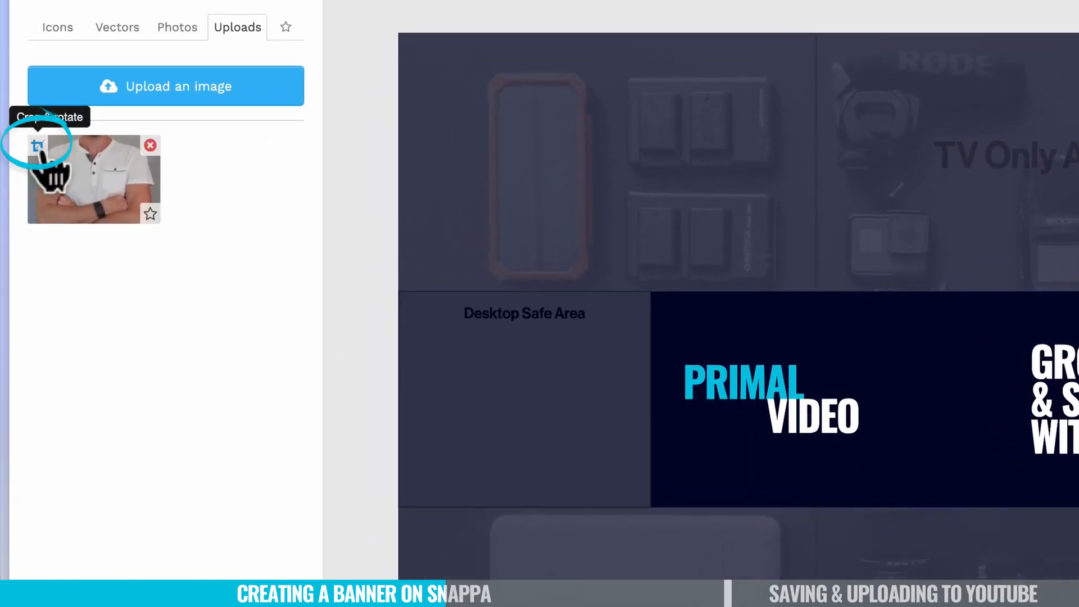
- Apply the uploaded photo's crop at full frame and place the photo on the banner between the PRIMAL VIDEO text and the headline
click(37, 146)
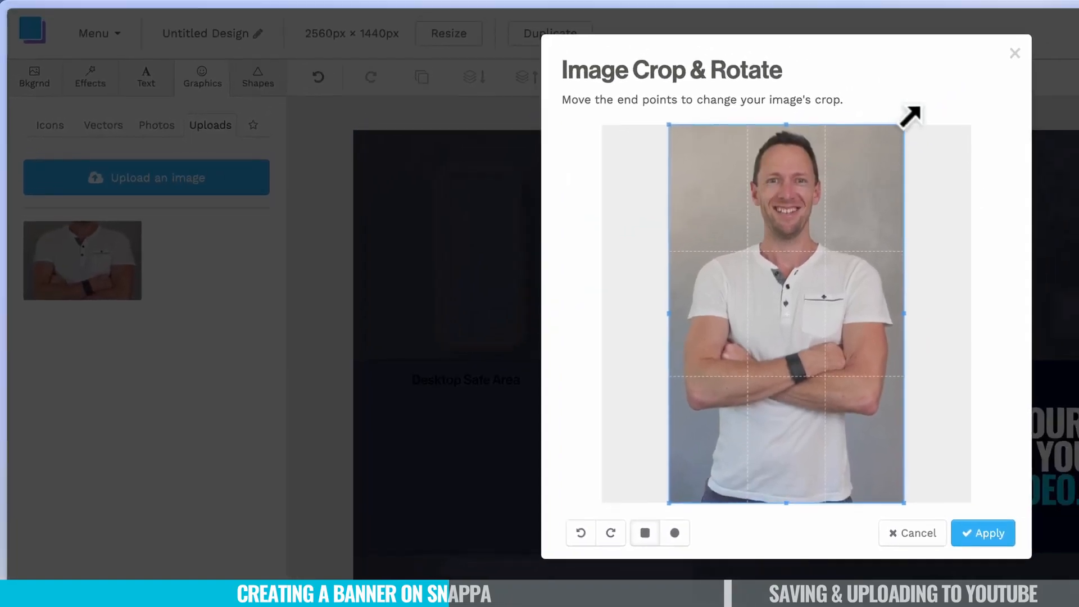
drag(910, 117, 883, 126)
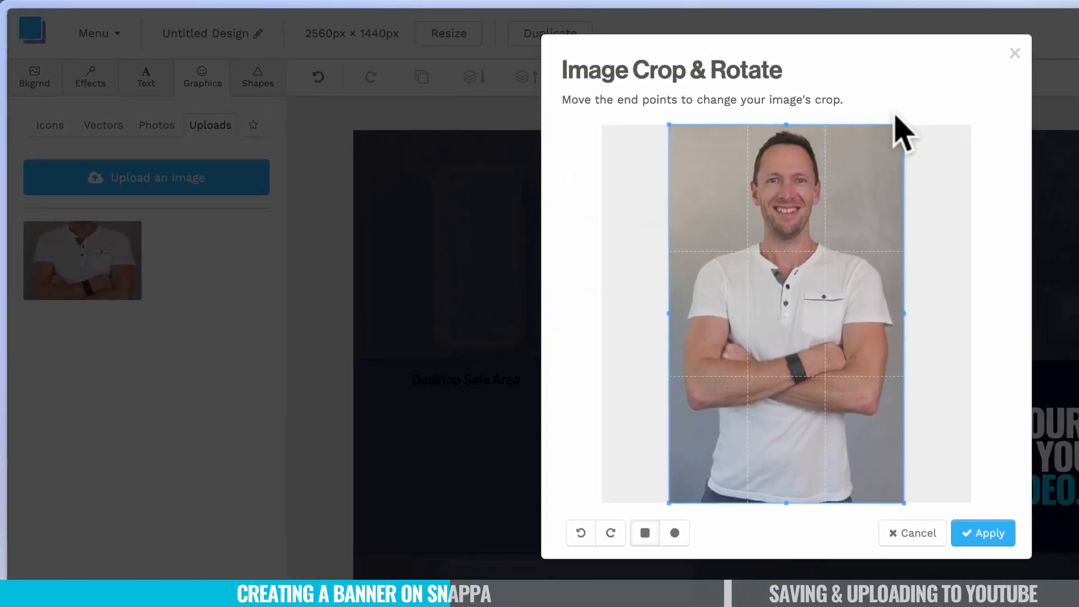
click(985, 539)
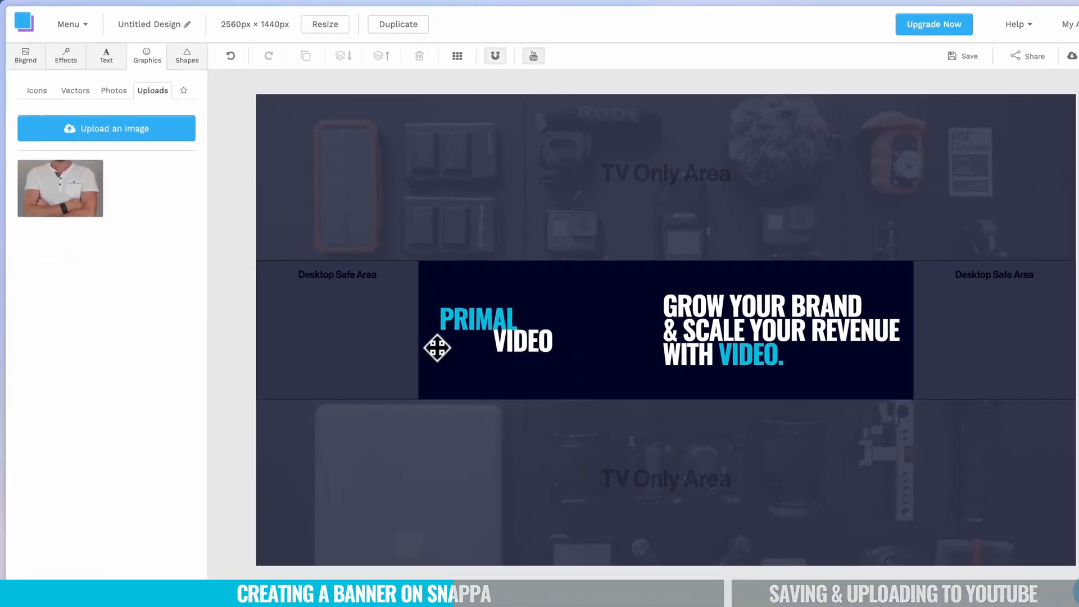
click(63, 178)
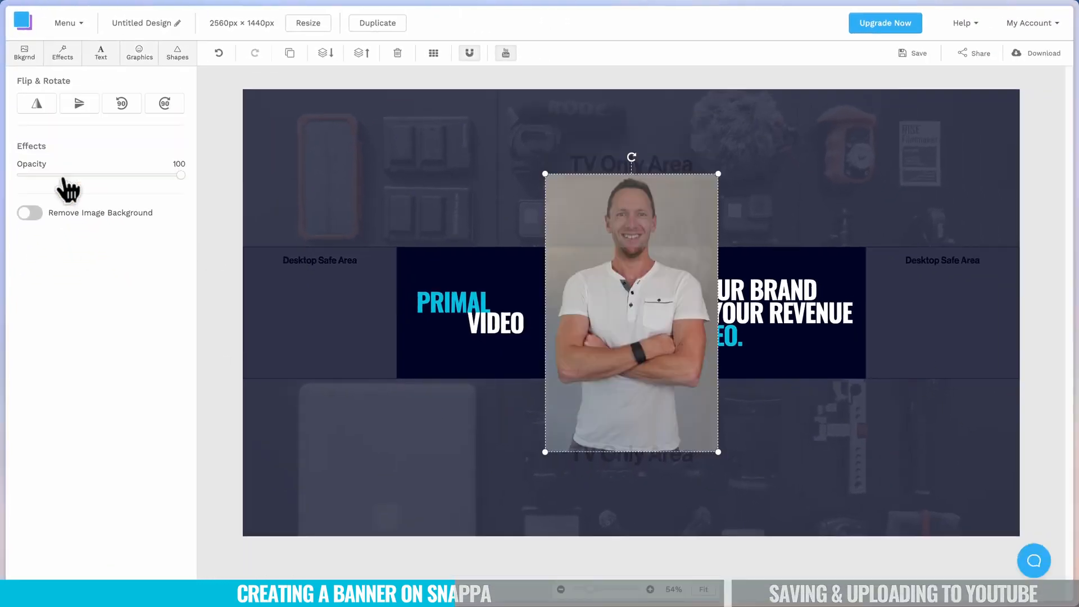
drag(662, 284, 635, 360)
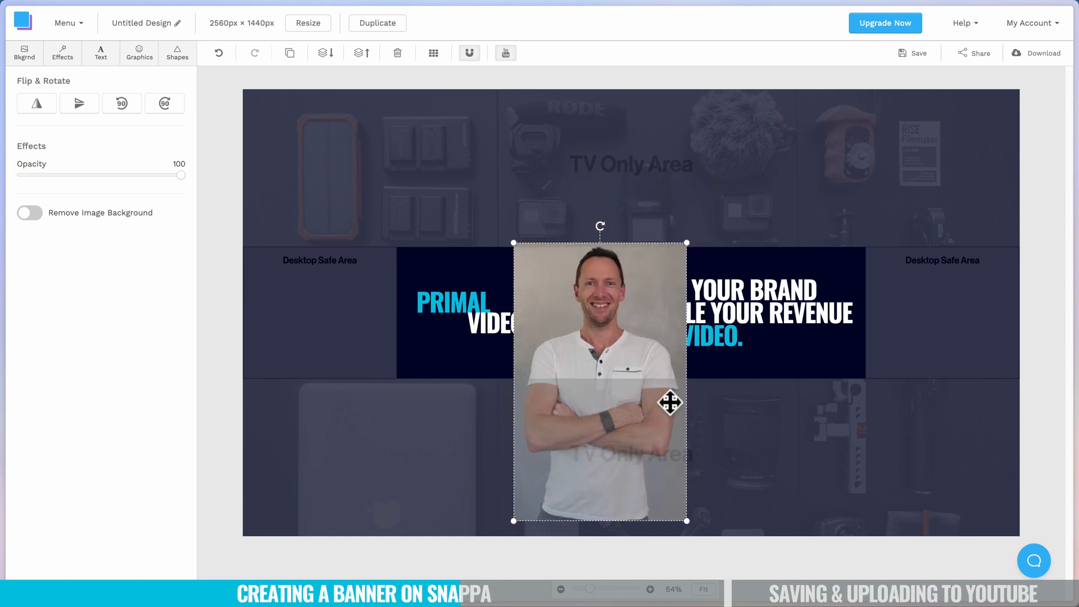
- Try to remove the photo's background and compare the monthly and yearly prices of the upgrade plans
click(34, 214)
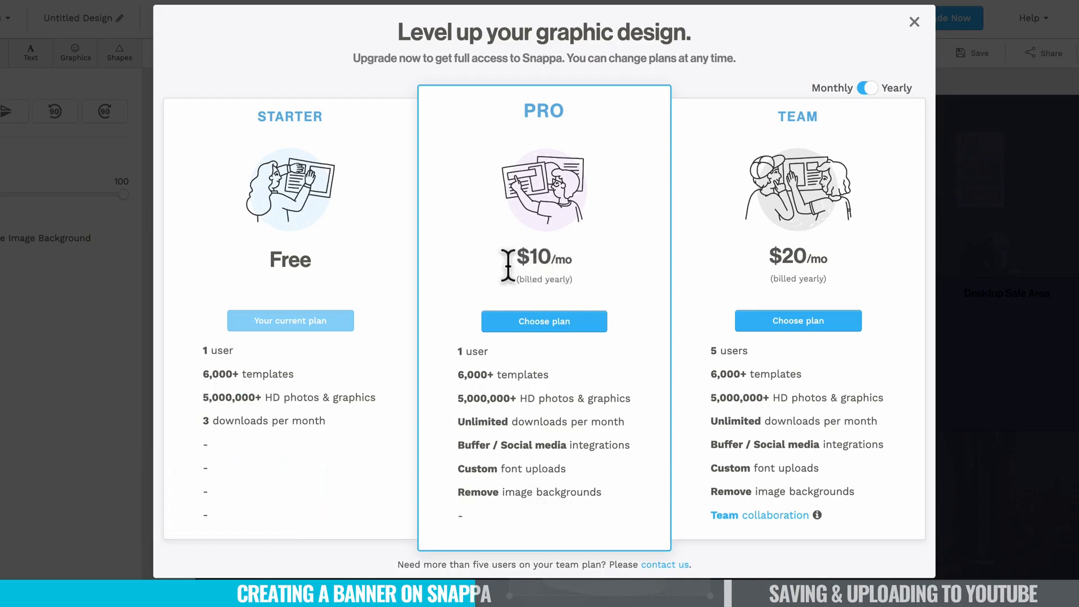
click(870, 90)
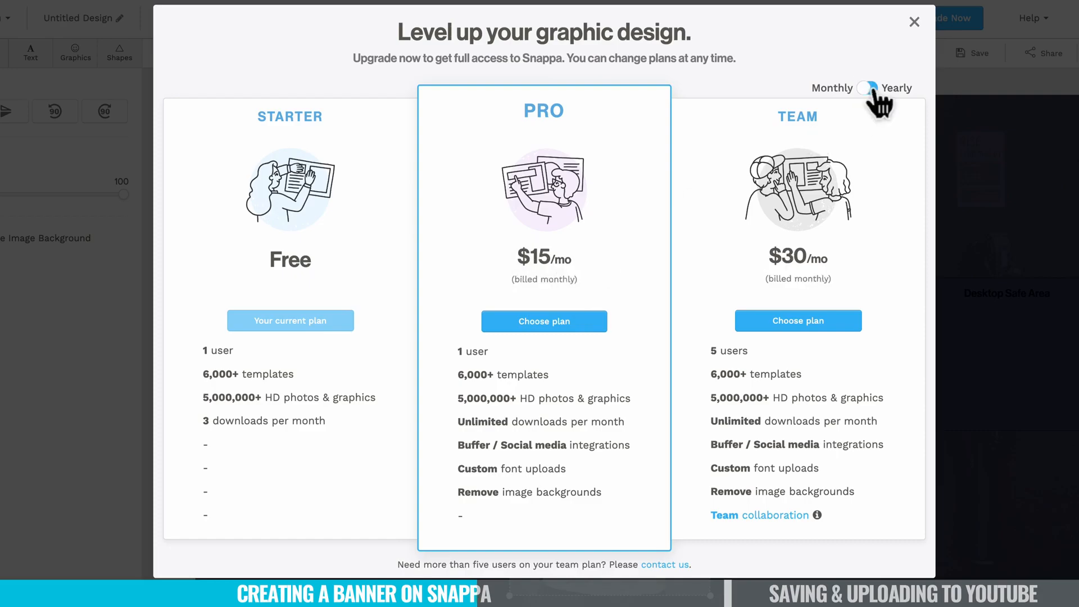
click(871, 89)
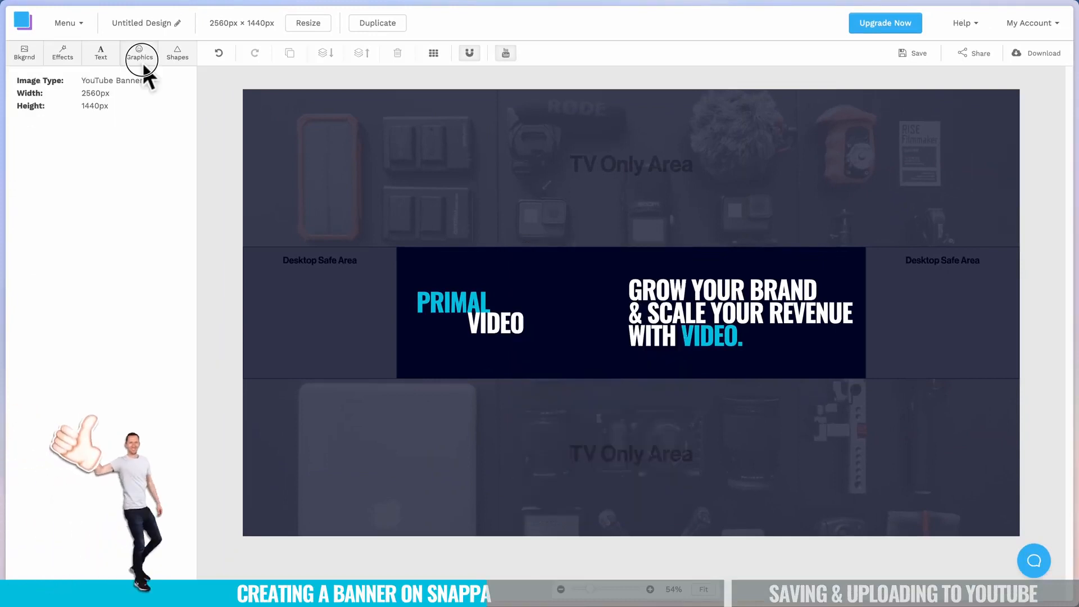
- Upload JB-CutOut.png from the Documents folder to the graphics library and place the cut-out portrait on the banner
click(140, 53)
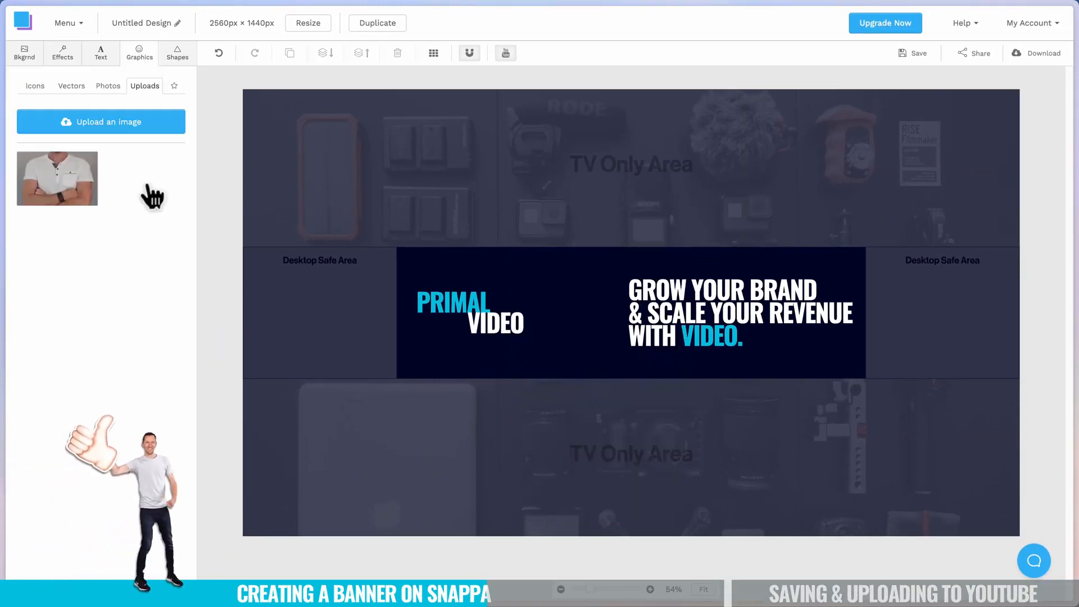
click(147, 134)
click(354, 110)
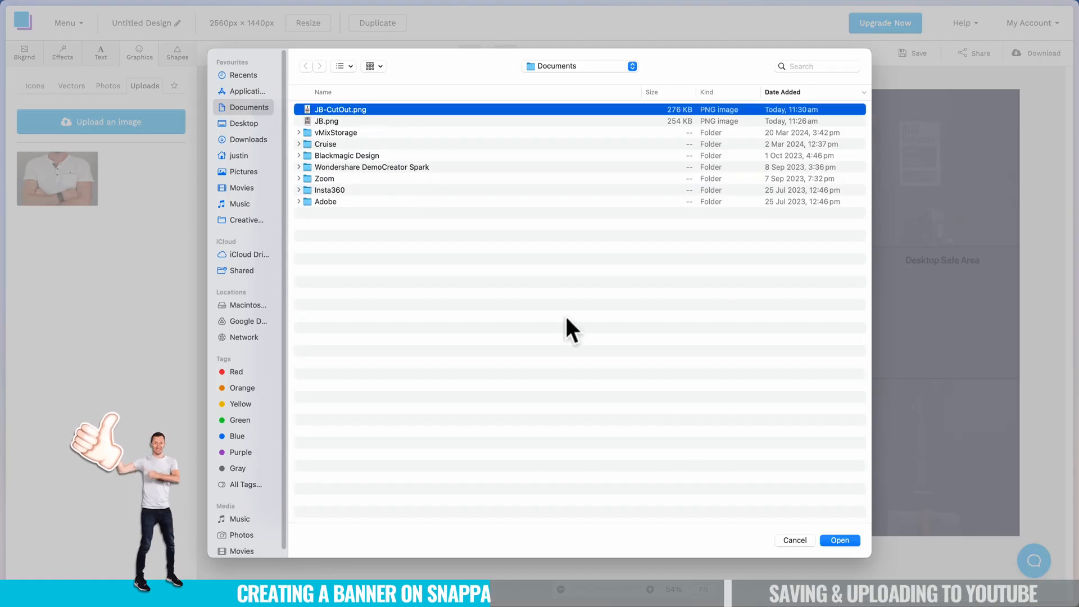
click(840, 540)
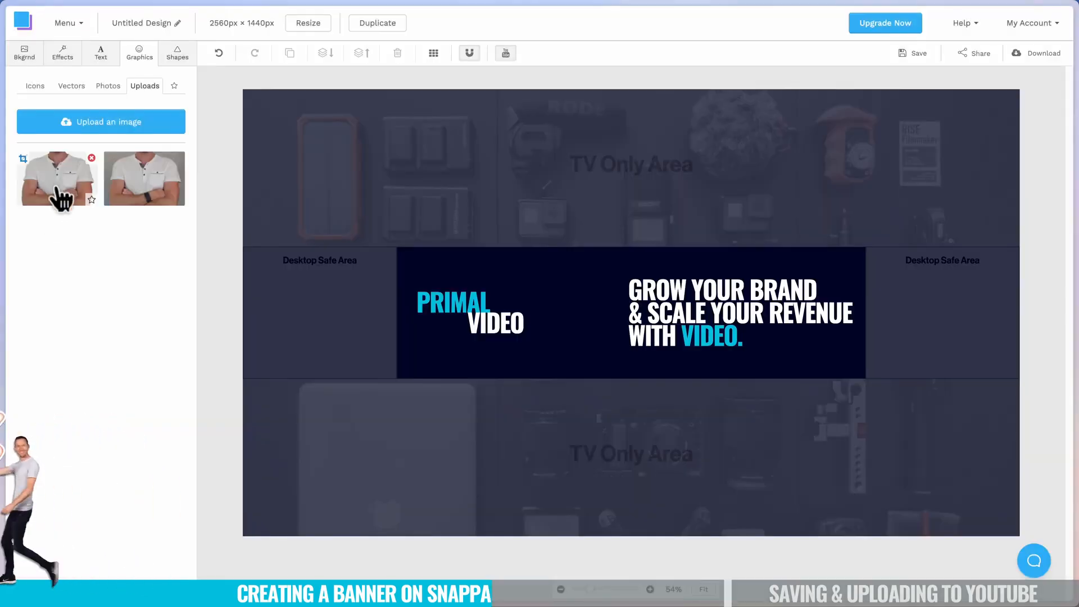
click(55, 205)
drag(629, 333, 619, 335)
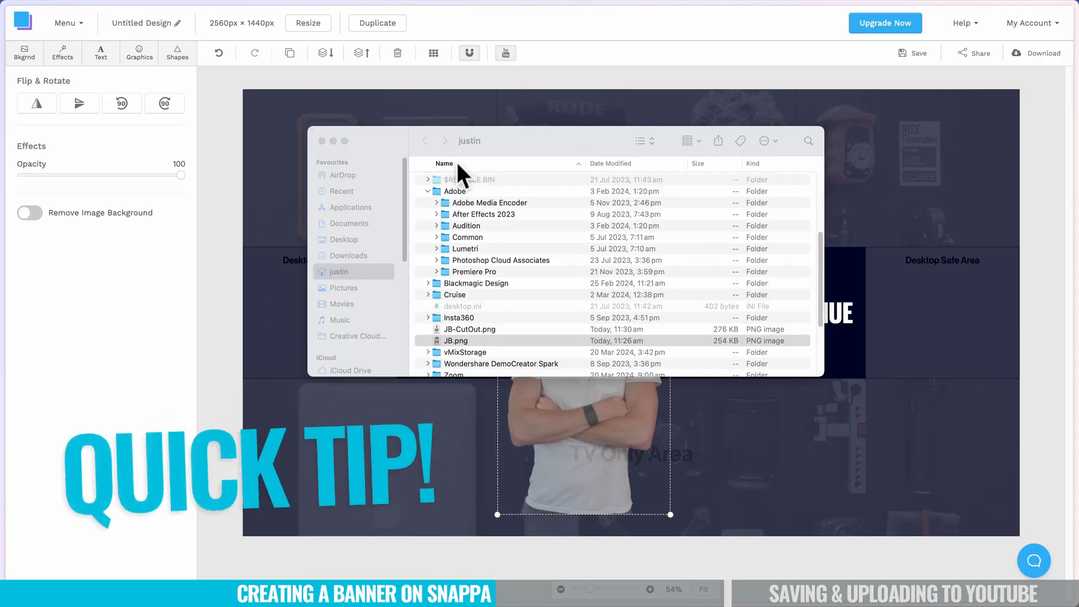
- Switch to Finder, open JB.png in Preview and copy only the photo's subject without its background
click(444, 343)
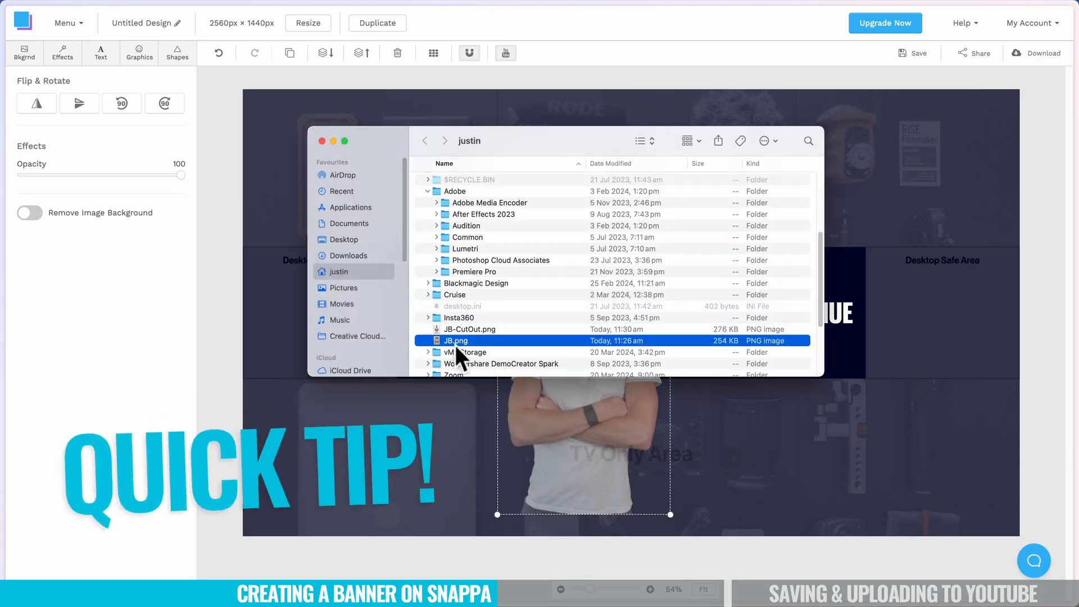
double_click(437, 343)
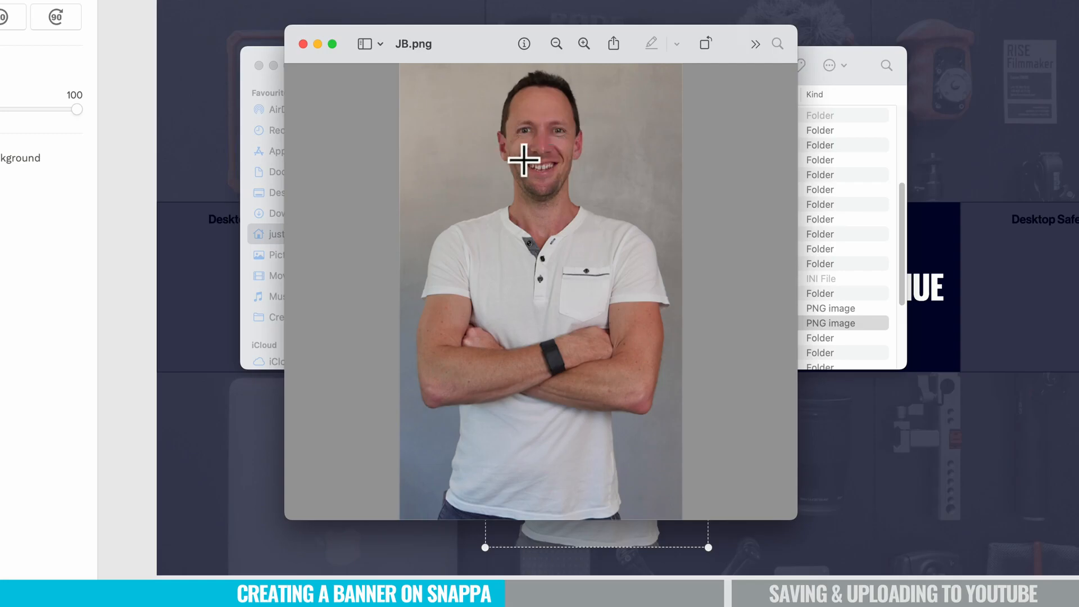
right_click(550, 146)
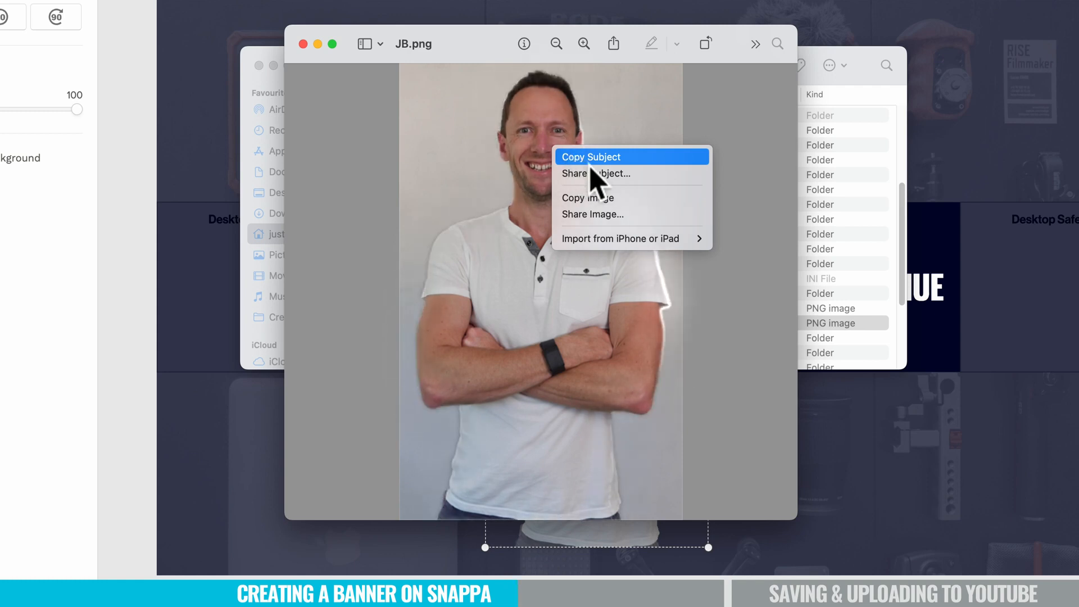
click(588, 176)
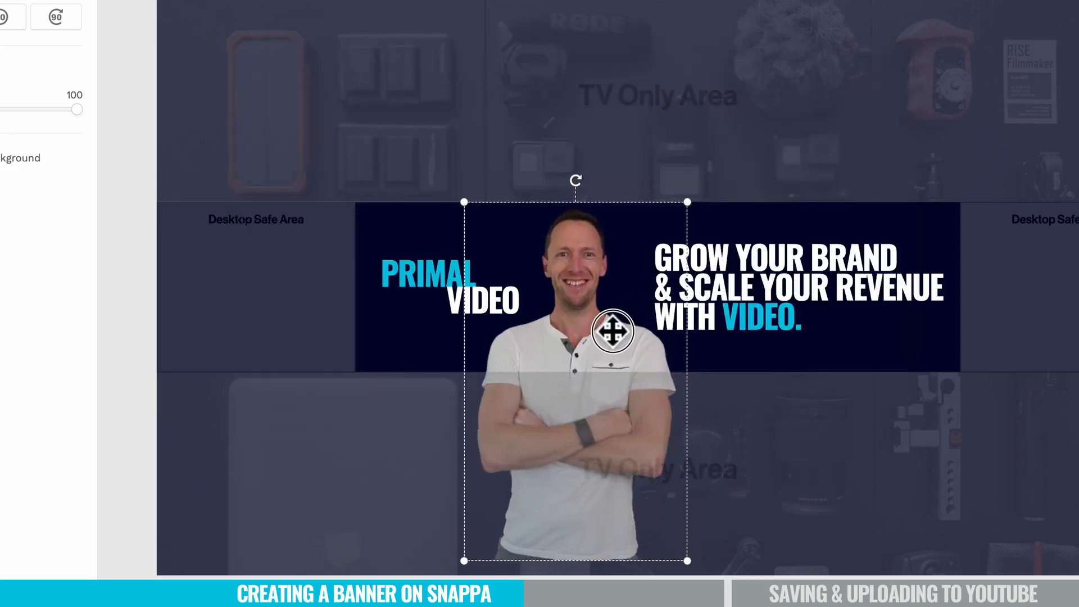
- Try scaling down the full-length cut-out portrait and fitting it between the PRIMAL VIDEO text and the headline
drag(612, 330, 619, 330)
drag(695, 556, 636, 424)
drag(544, 409, 572, 412)
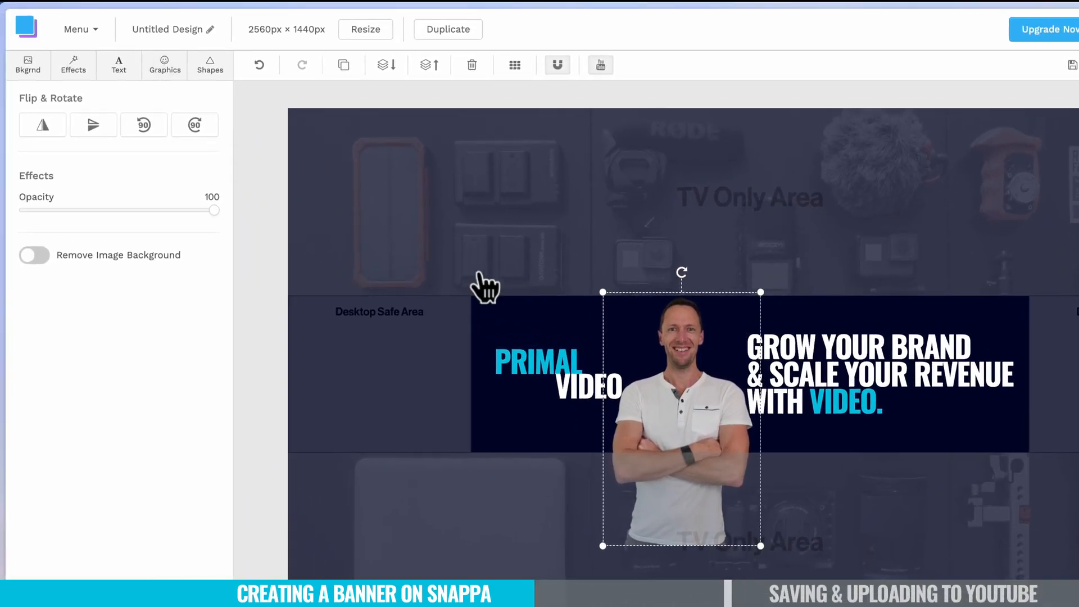
- Delete the full-length cut-out from the banner and crop the uploaded cut-out from the head down to the crossed arms
click(158, 71)
click(684, 375)
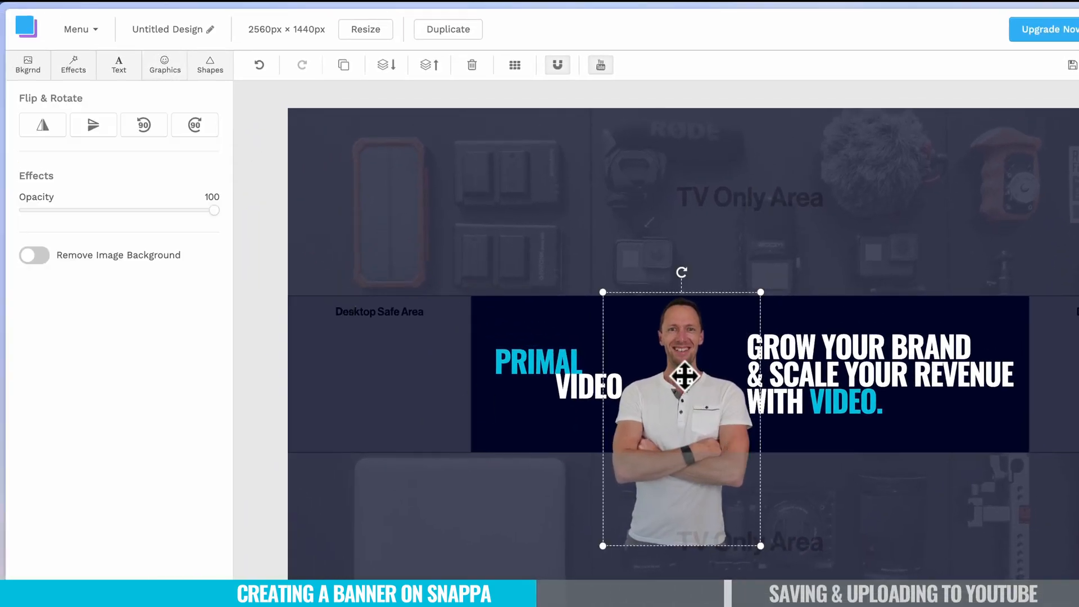
key(Delete)
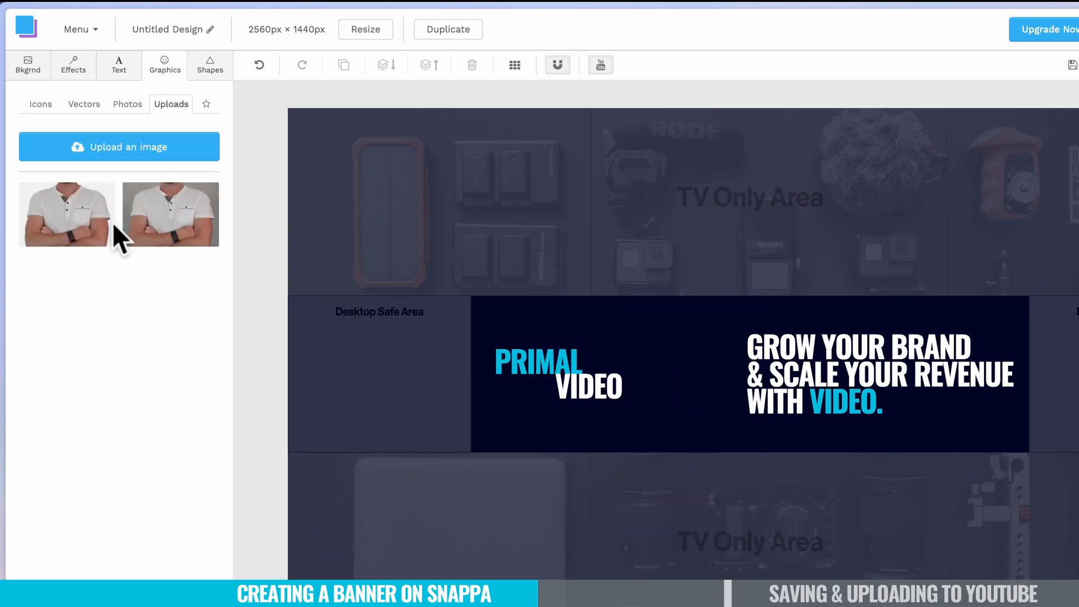
click(26, 194)
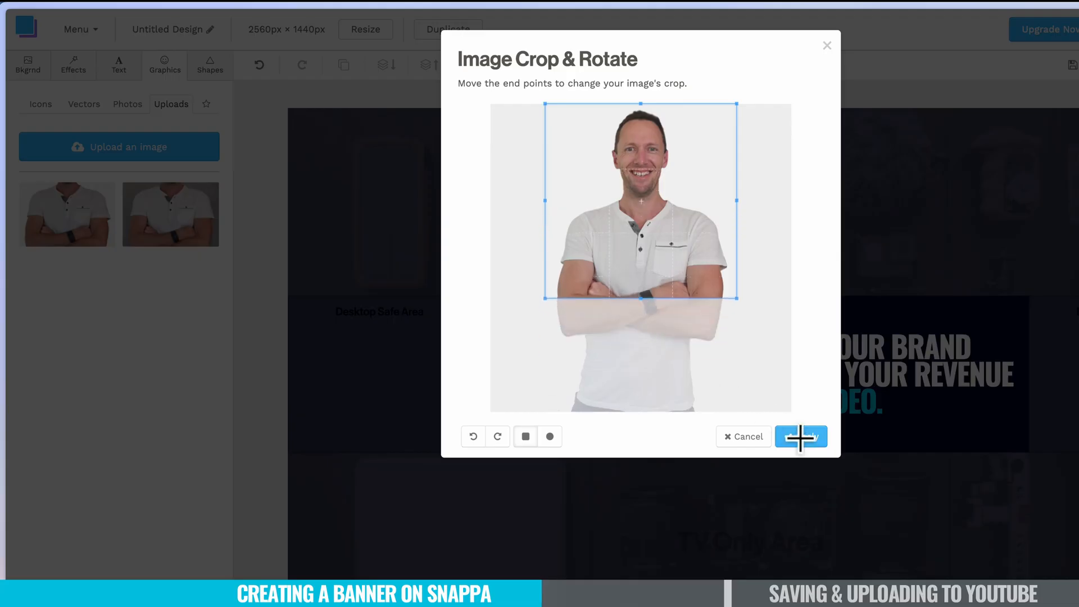
click(800, 437)
click(778, 400)
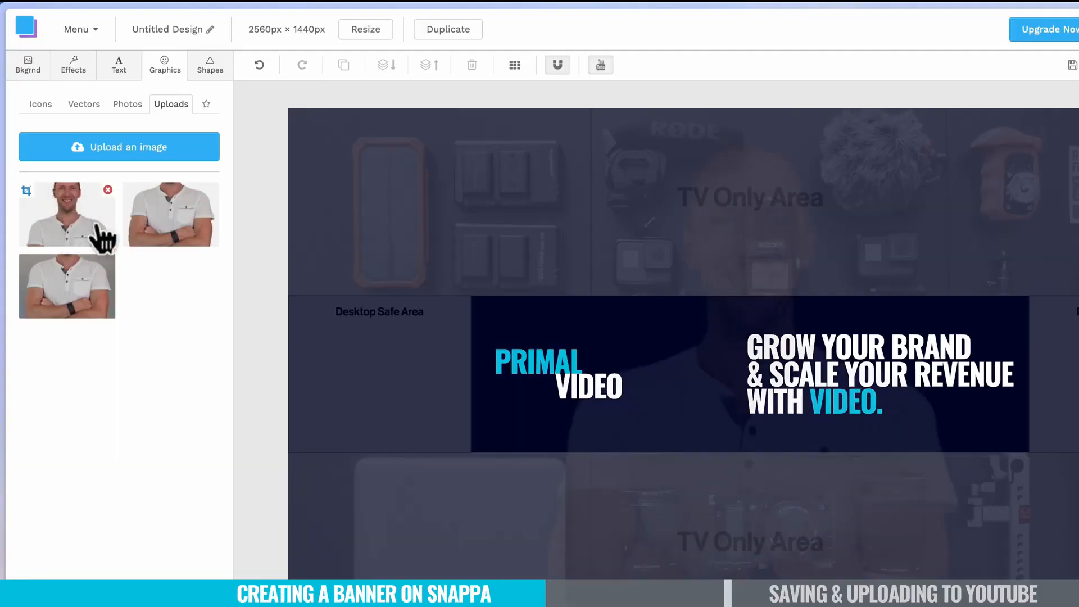
- Place the cropped portrait between PRIMAL VIDEO and the headline, scaled to the dark band's height with its base on the band's lower edge
click(99, 226)
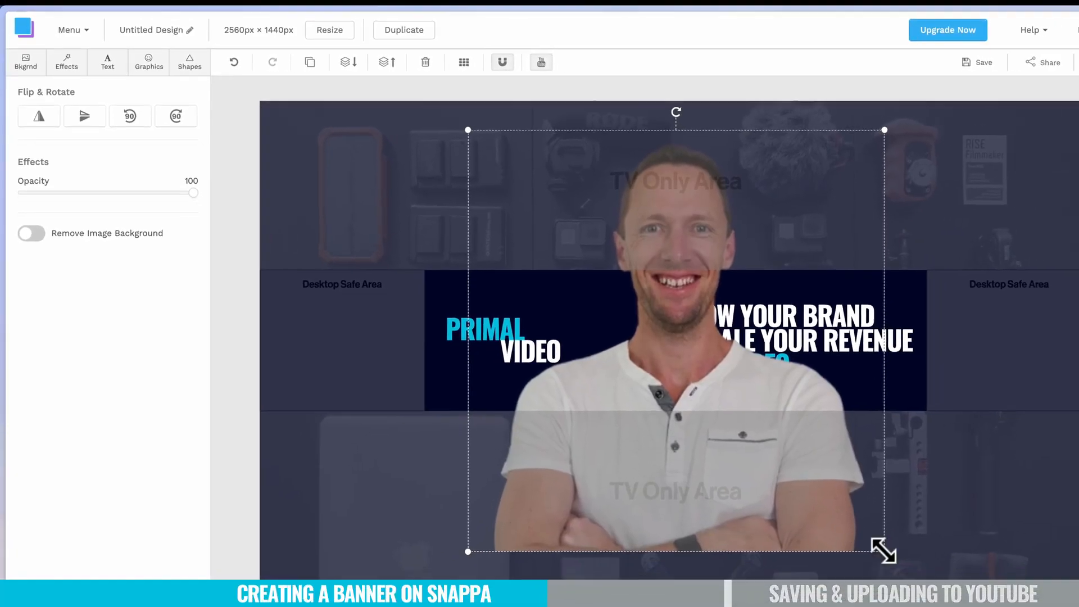
drag(884, 551, 578, 268)
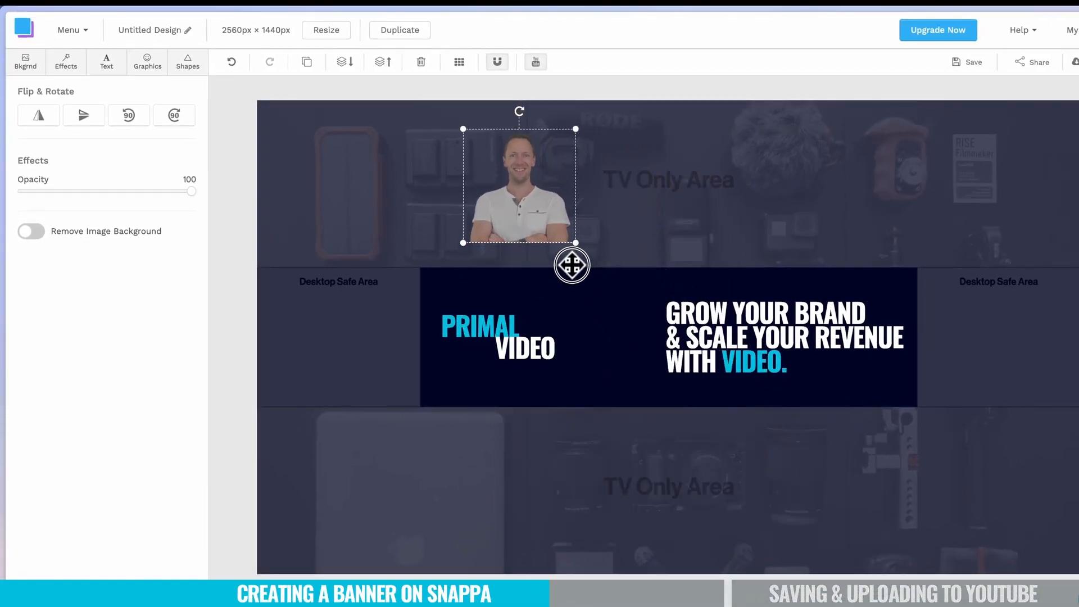
drag(540, 214, 623, 356)
drag(666, 394, 681, 407)
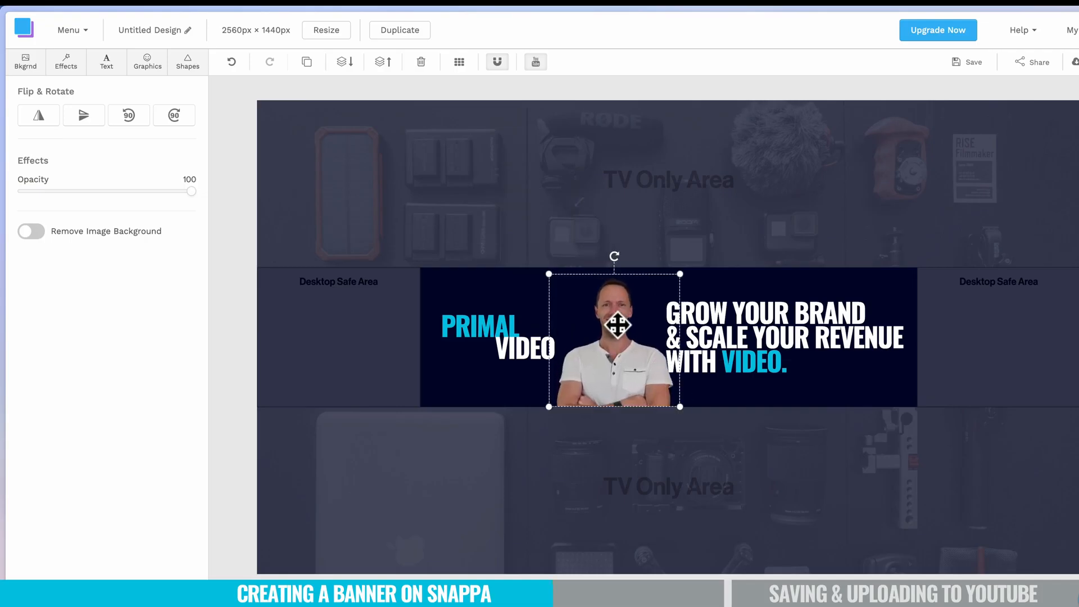
drag(618, 325, 611, 323)
click(653, 227)
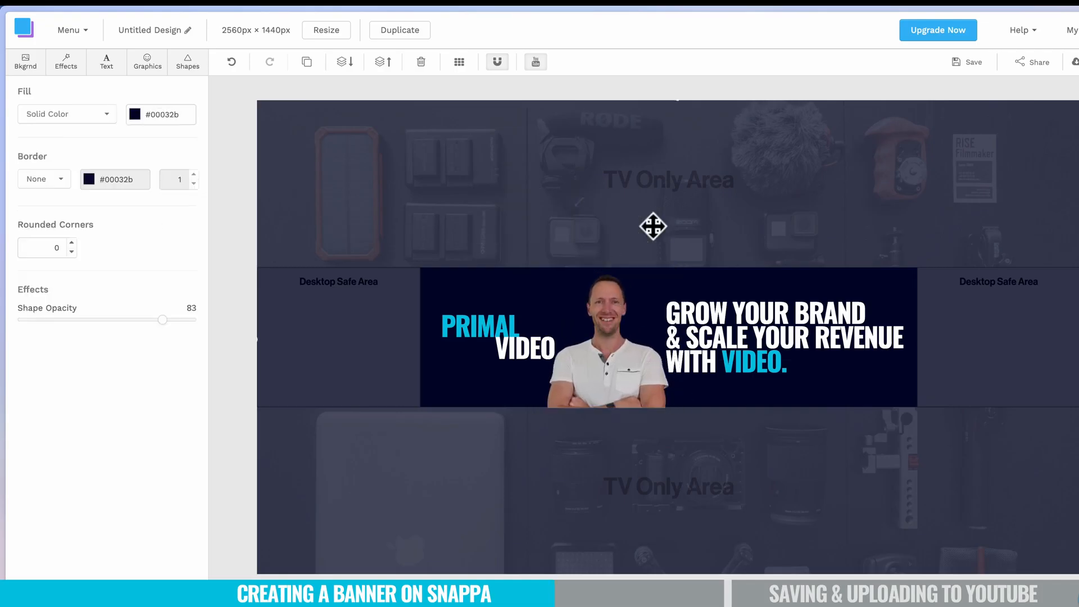
click(593, 381)
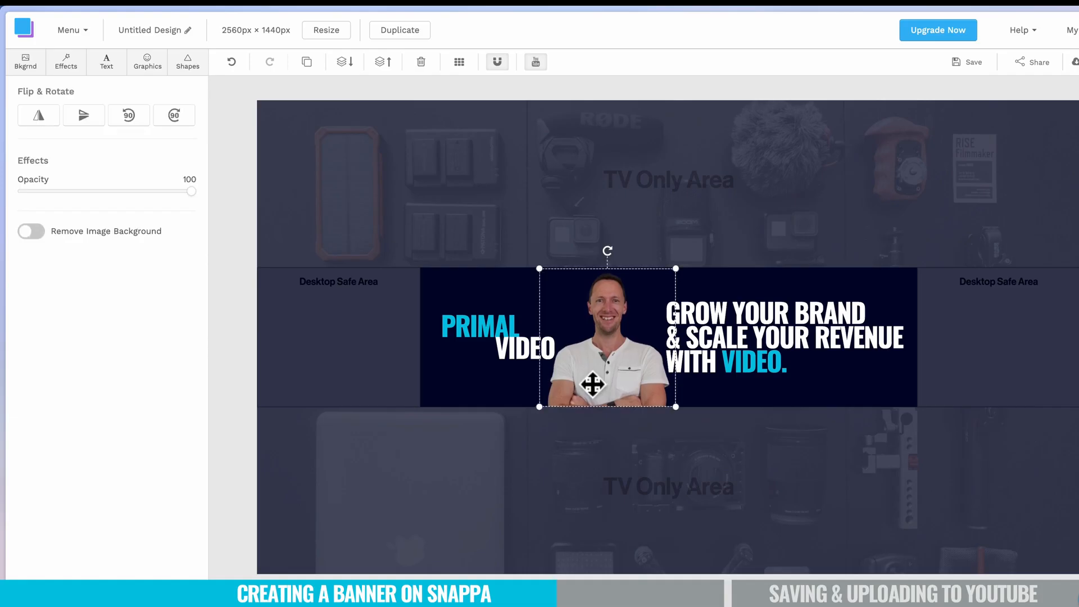
click(679, 474)
click(605, 368)
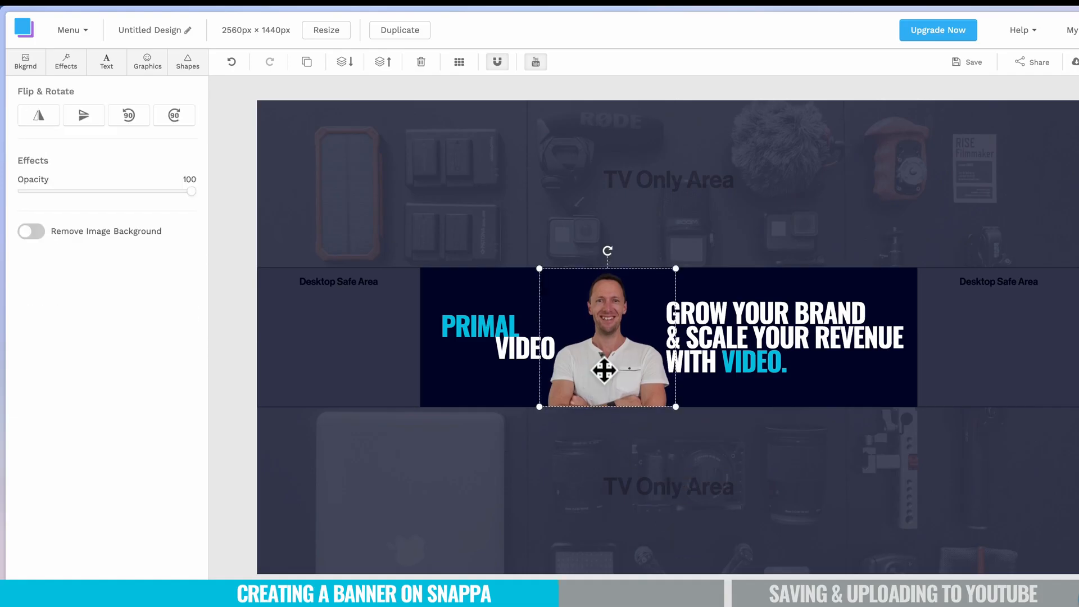
click(672, 451)
click(619, 389)
click(639, 441)
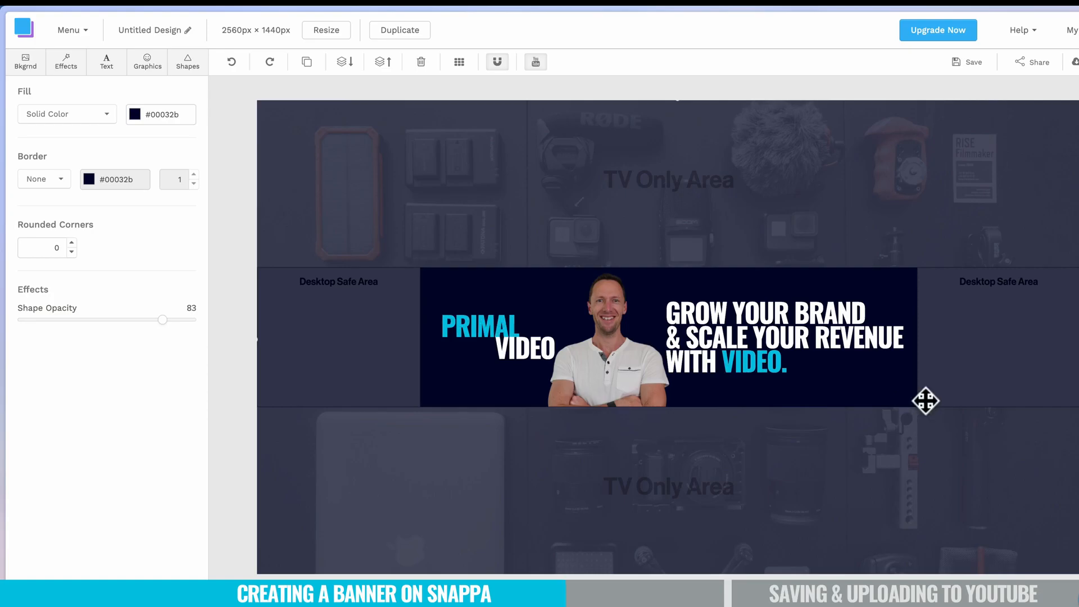
- Move the PRIMAL VIDEO text and the headline slightly away from the portrait and hide the safe zone overlay
click(518, 348)
shift+click(484, 324)
drag(484, 326, 474, 326)
click(746, 361)
shift+click(752, 361)
drag(751, 361, 761, 359)
click(535, 62)
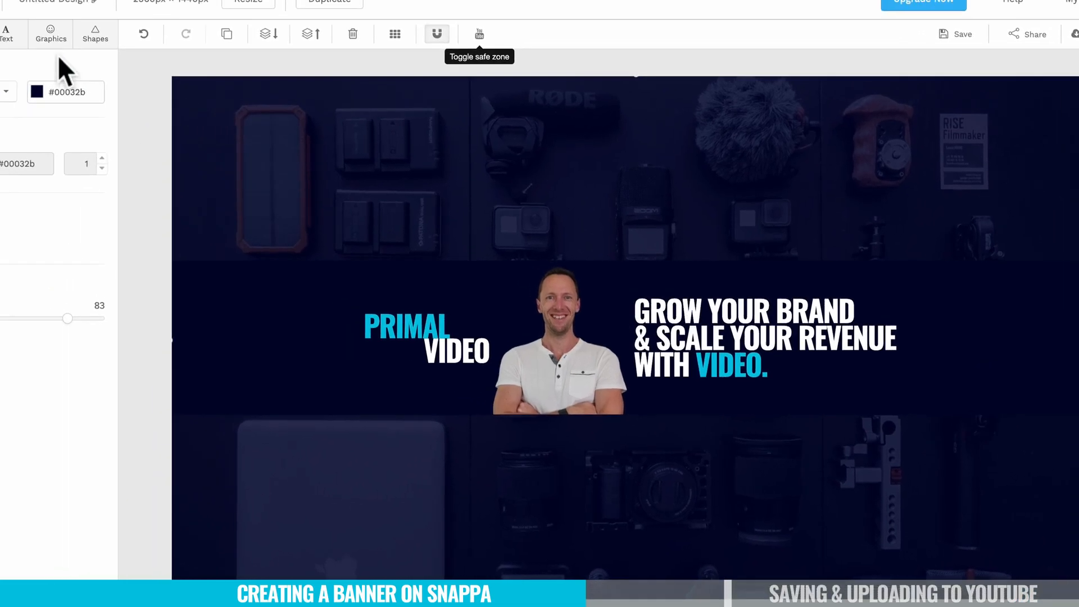
- Search the icon graphics for "crown" and add the outlined crown with round-tipped points to the banner
click(124, 62)
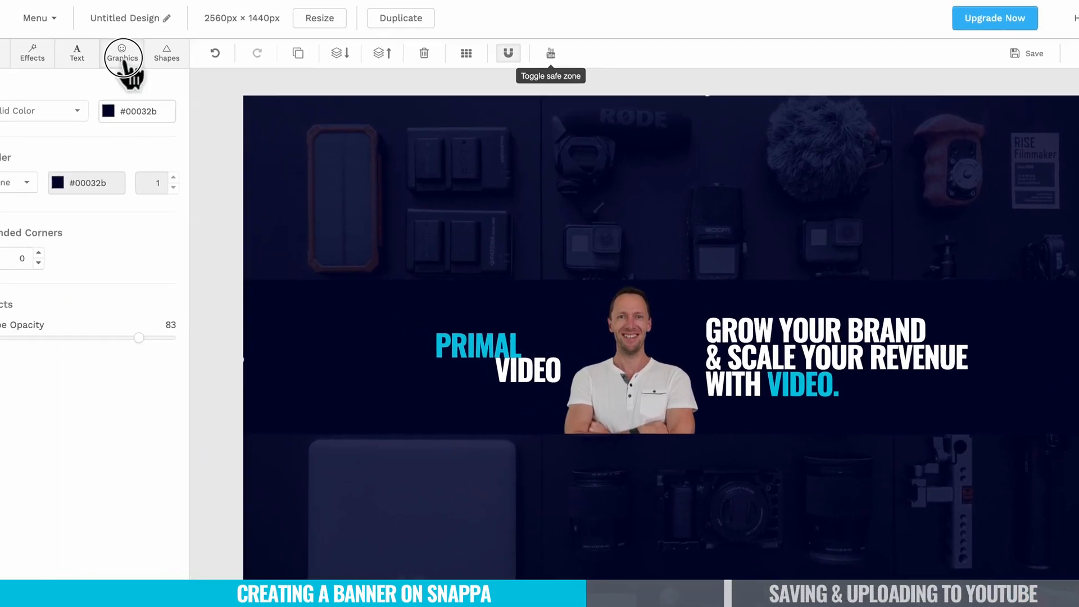
click(45, 105)
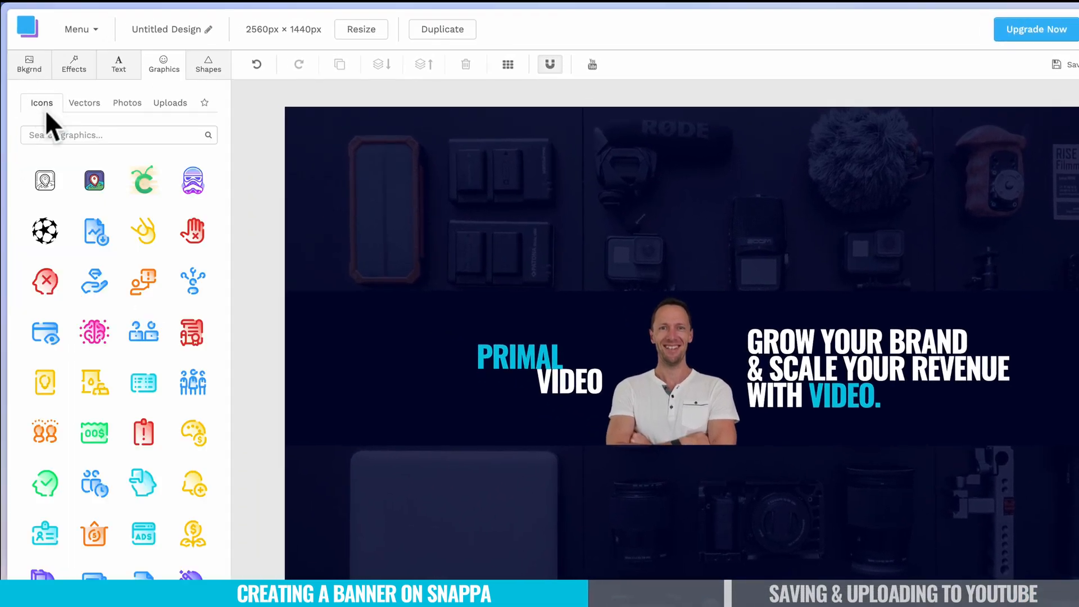
click(55, 132)
text(crown)
key(Return)
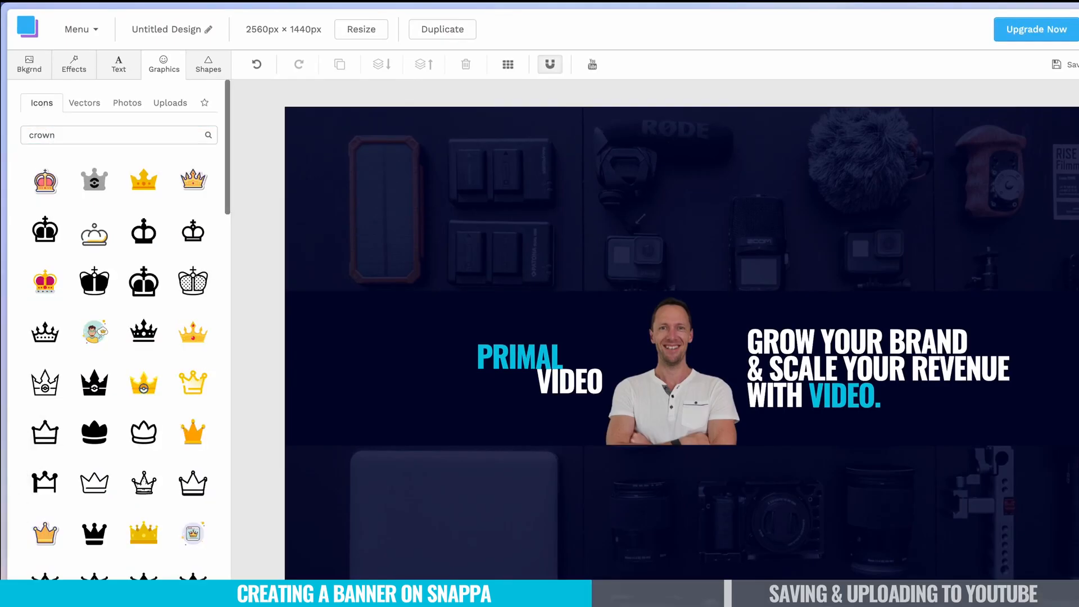
click(143, 586)
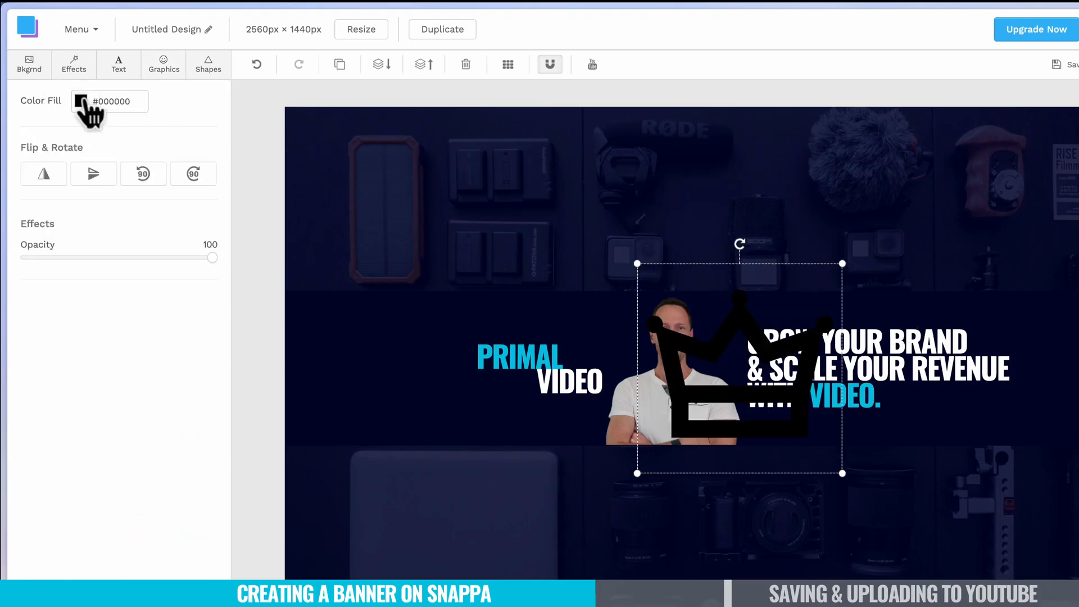
- Fill the crown with green #48cfad and place it small and tilted on the upper corner of the D in BRAND
click(81, 102)
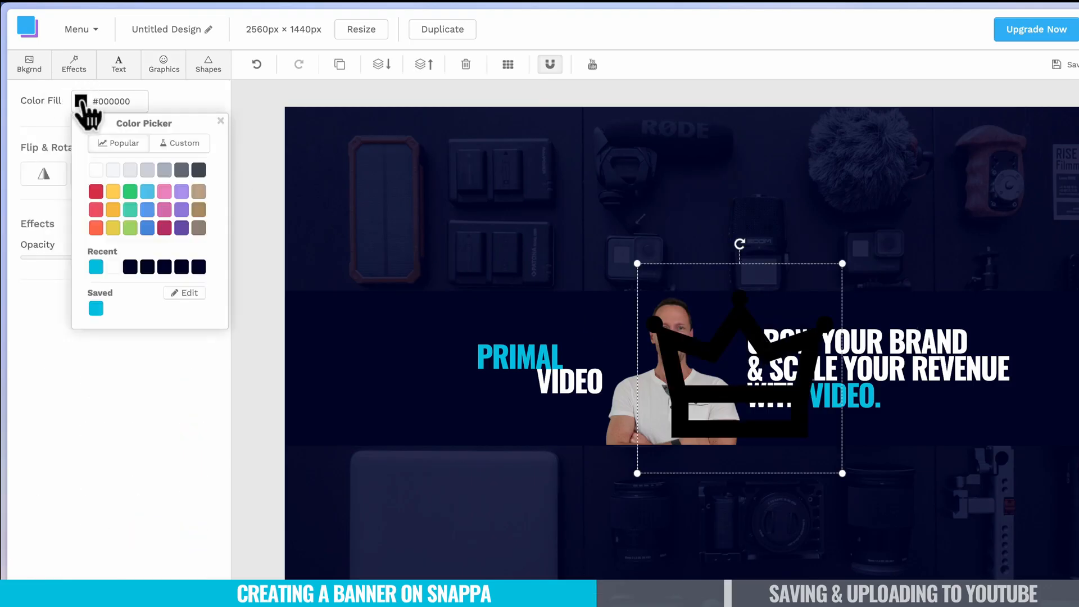
click(133, 213)
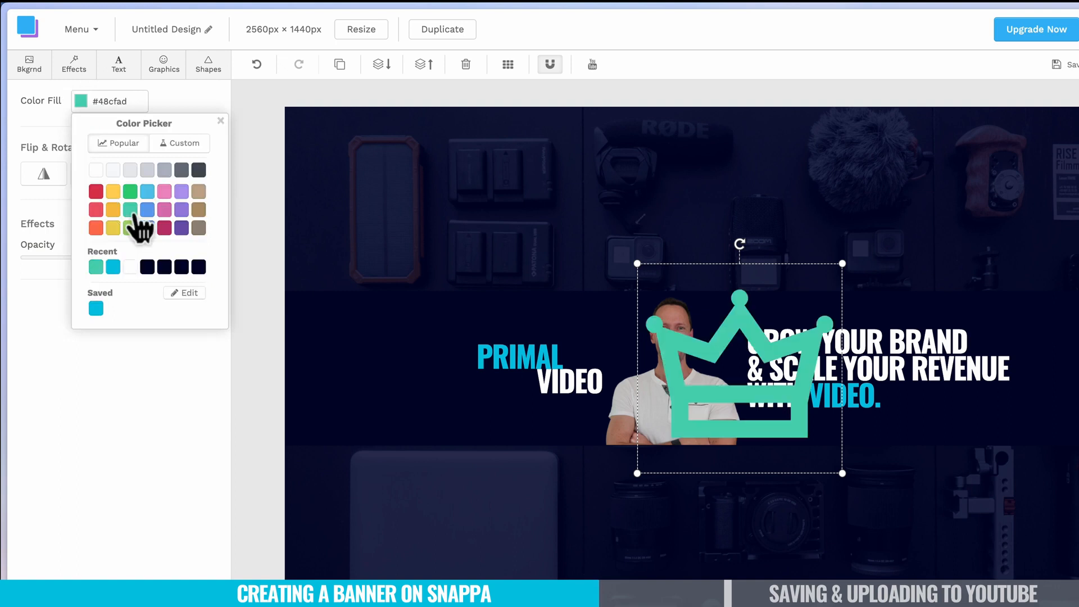
drag(842, 263, 975, 321)
- Add a horizontal brush-stroke graphic to the banner and fill it with green #48cfad
click(233, 253)
drag(233, 253, 260, 562)
drag(59, 484, 713, 406)
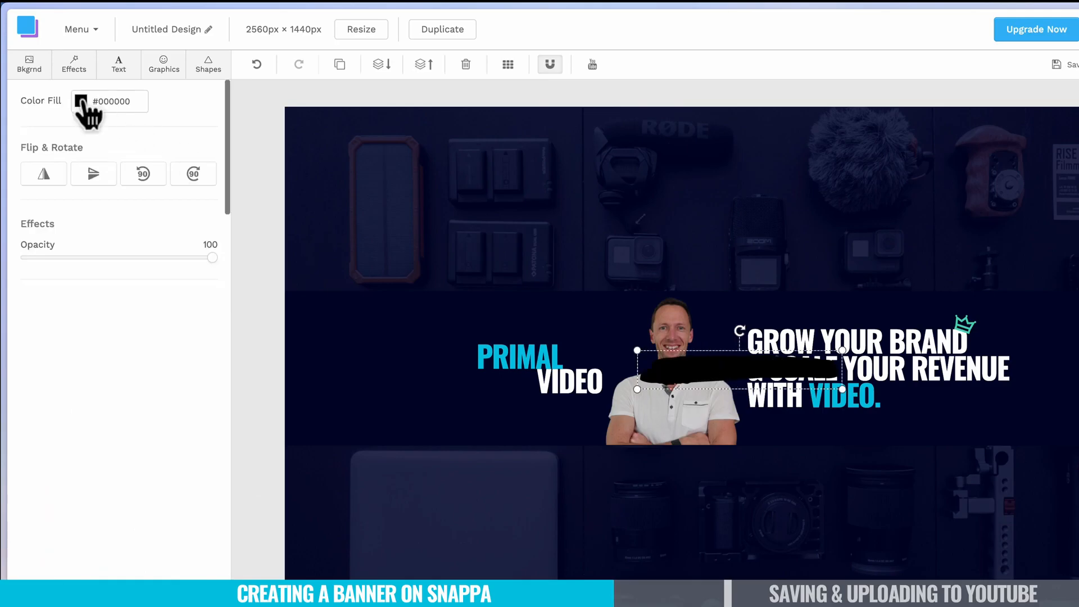
click(81, 102)
click(130, 209)
- Shrink the brush stroke to the width of "VIDEO.", place it as an underline beneath that word and lower its opacity
drag(637, 389, 768, 365)
drag(805, 359, 842, 416)
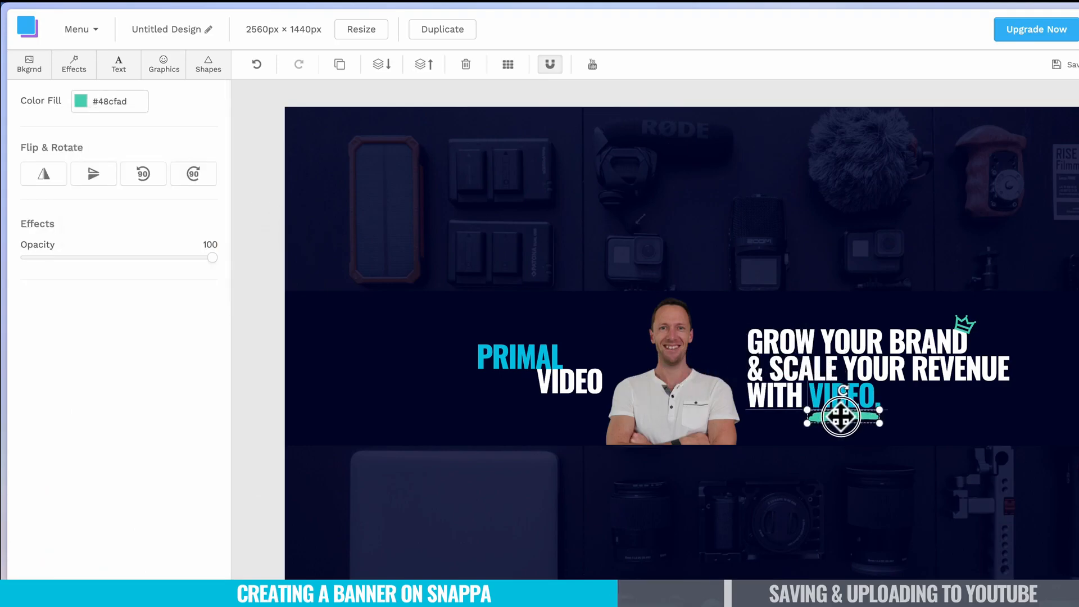
drag(212, 257, 144, 259)
click(477, 432)
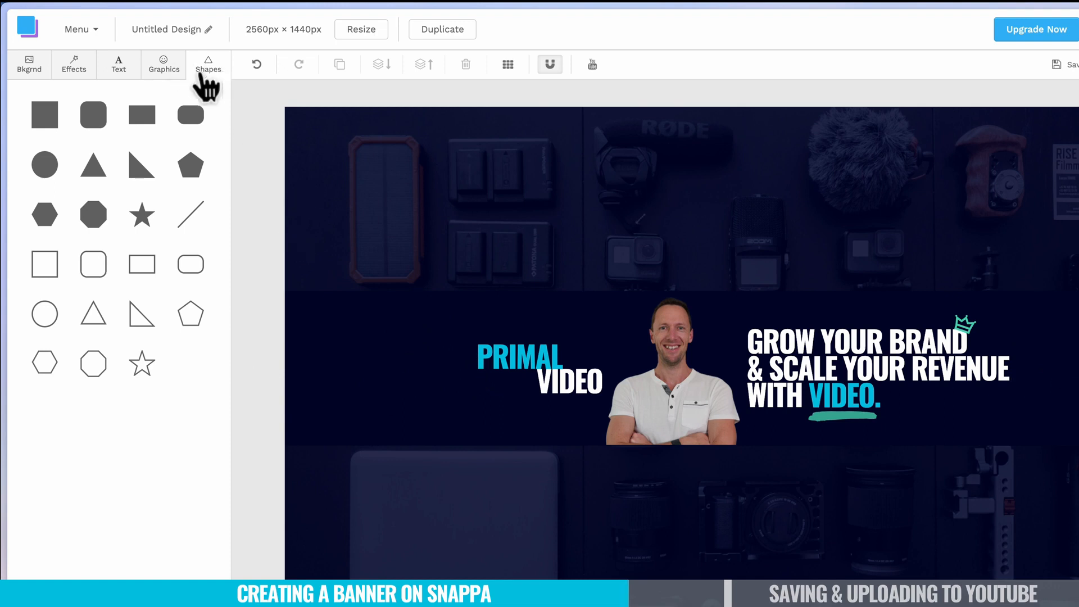
- Add a solid right-angled triangle shape to the banner and fill it with green #48cfad
click(130, 177)
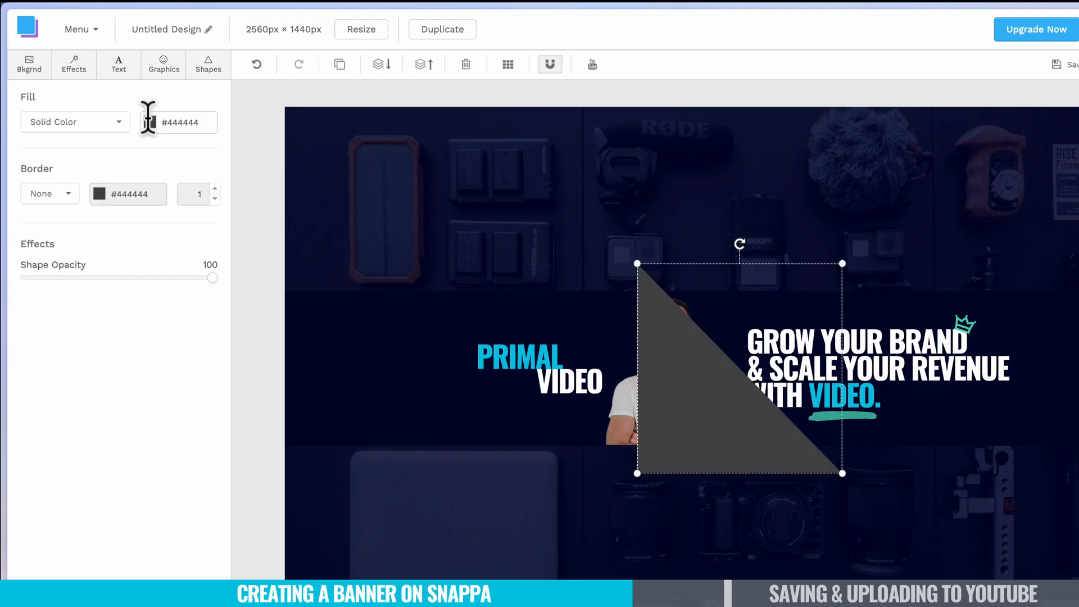
click(150, 122)
click(198, 230)
- Shrink the triangle, rotate it to point toward PRIMAL VIDEO, place it at the banner's left edge and set its opacity to 65
drag(842, 473, 658, 285)
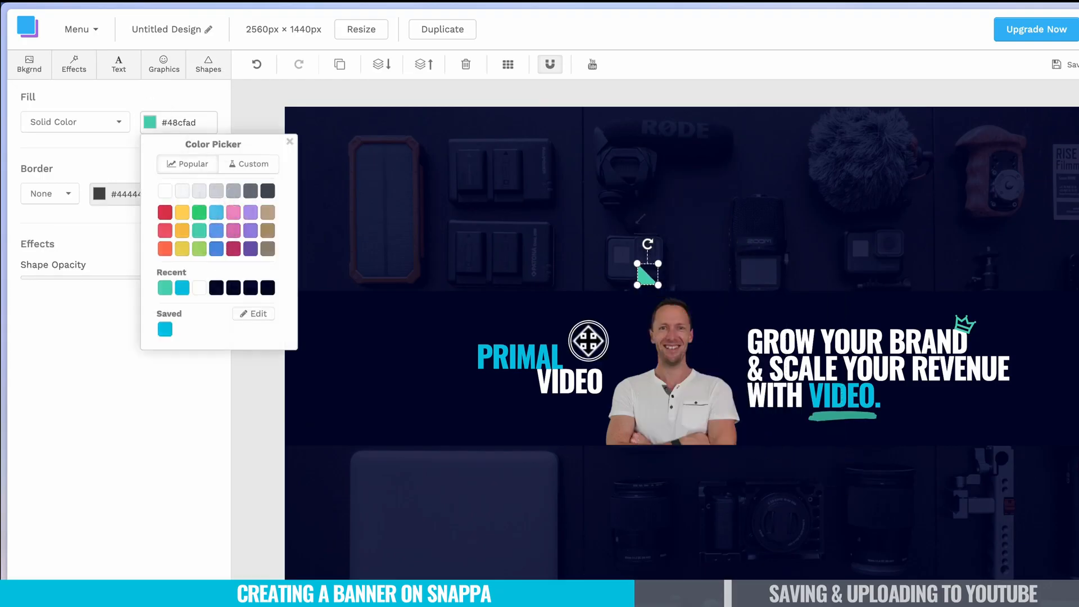
drag(647, 243, 301, 368)
drag(213, 279, 147, 278)
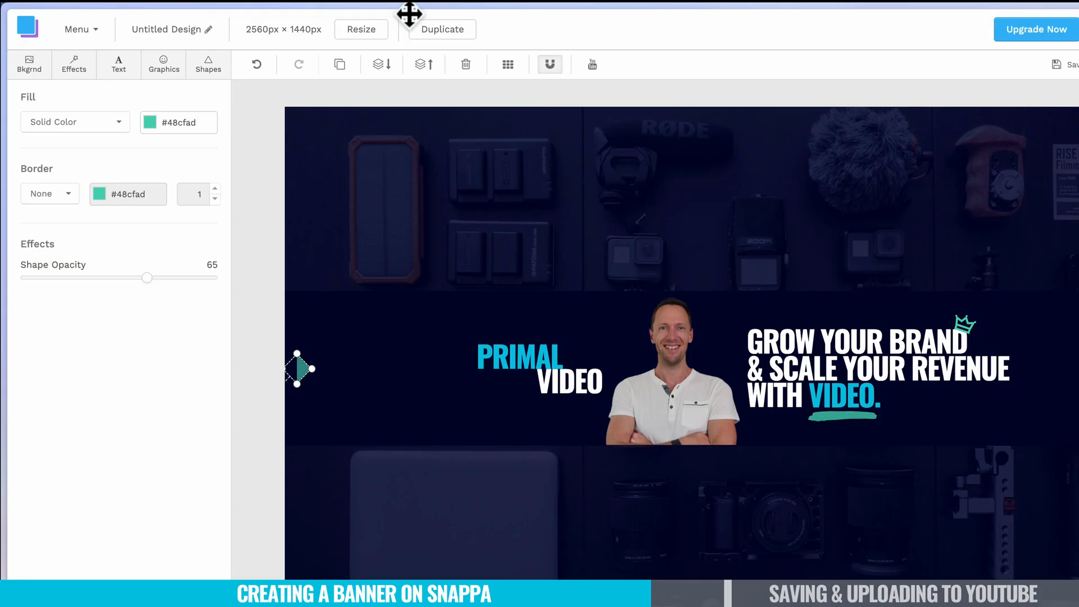
- Duplicate the green triangle into an evenly spaced row of six before PRIMAL VIDEO, removing the extra copies that overlap the text
click(346, 68)
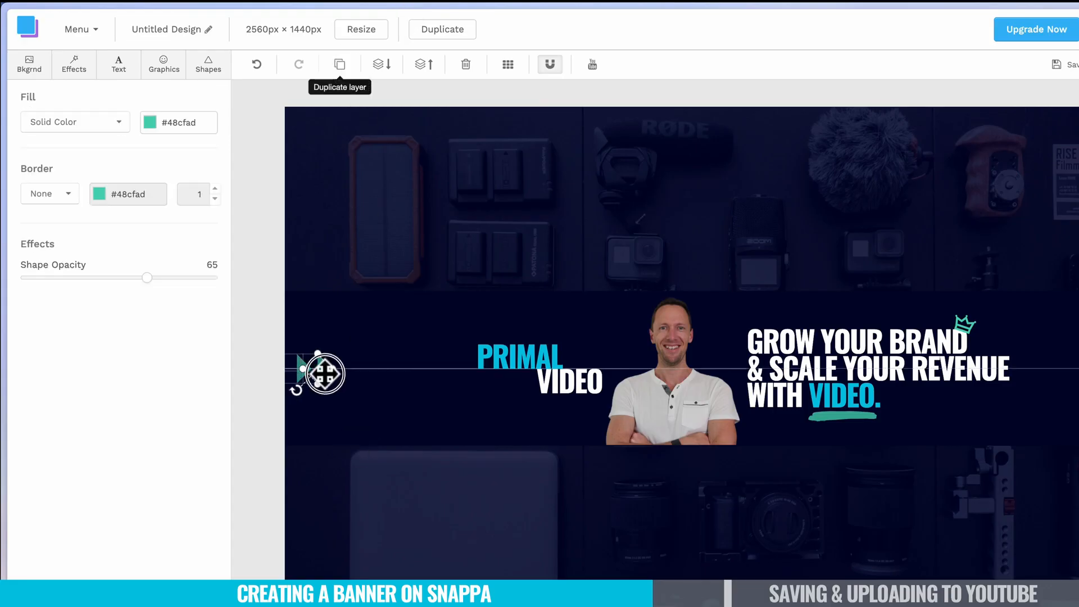
shift+click(301, 366)
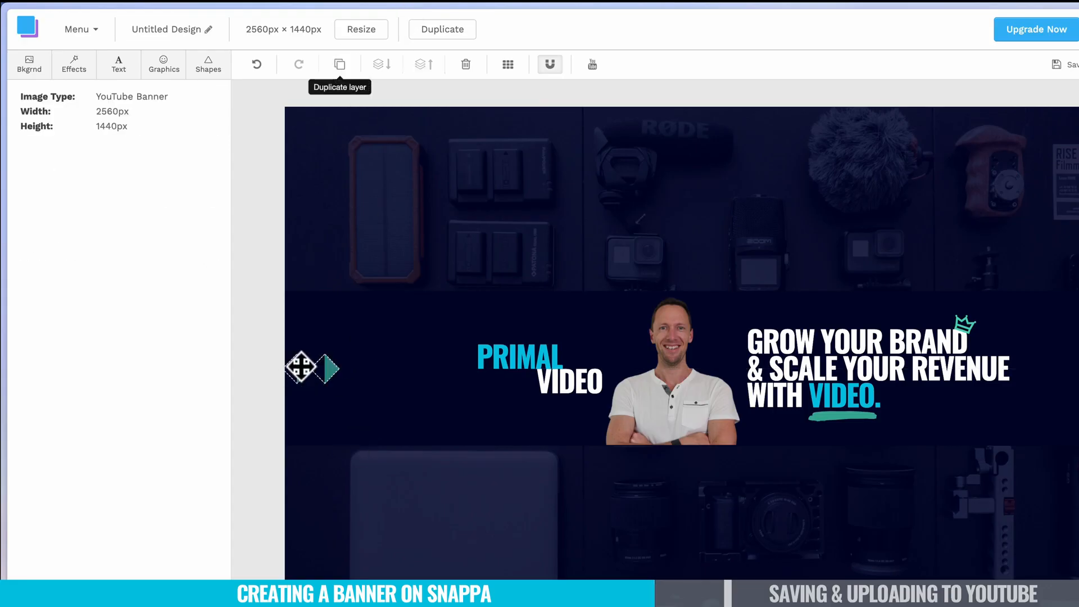
click(336, 63)
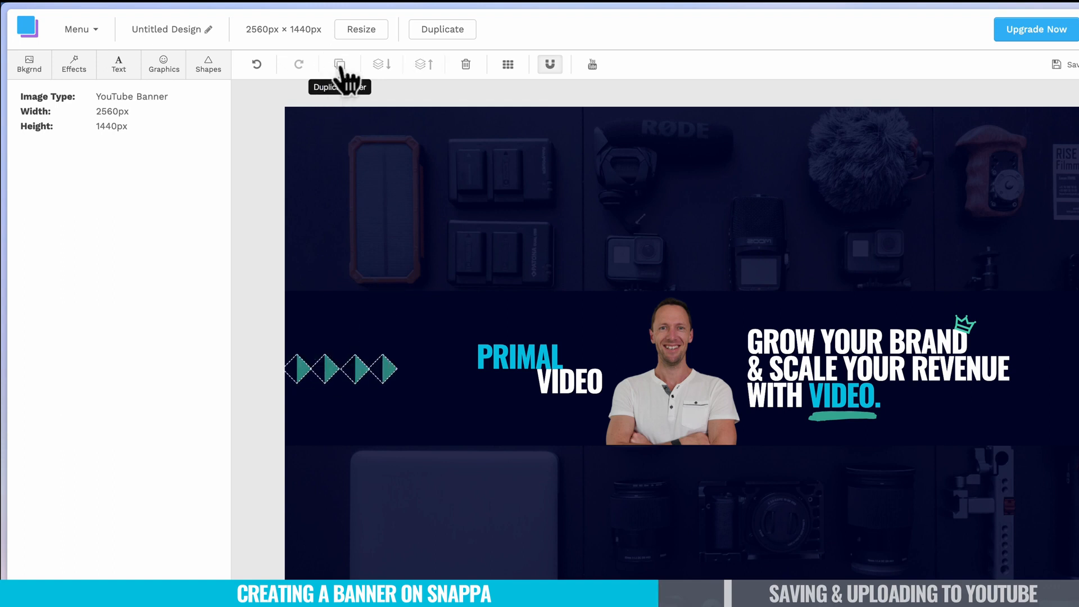
drag(379, 380, 502, 377)
click(471, 413)
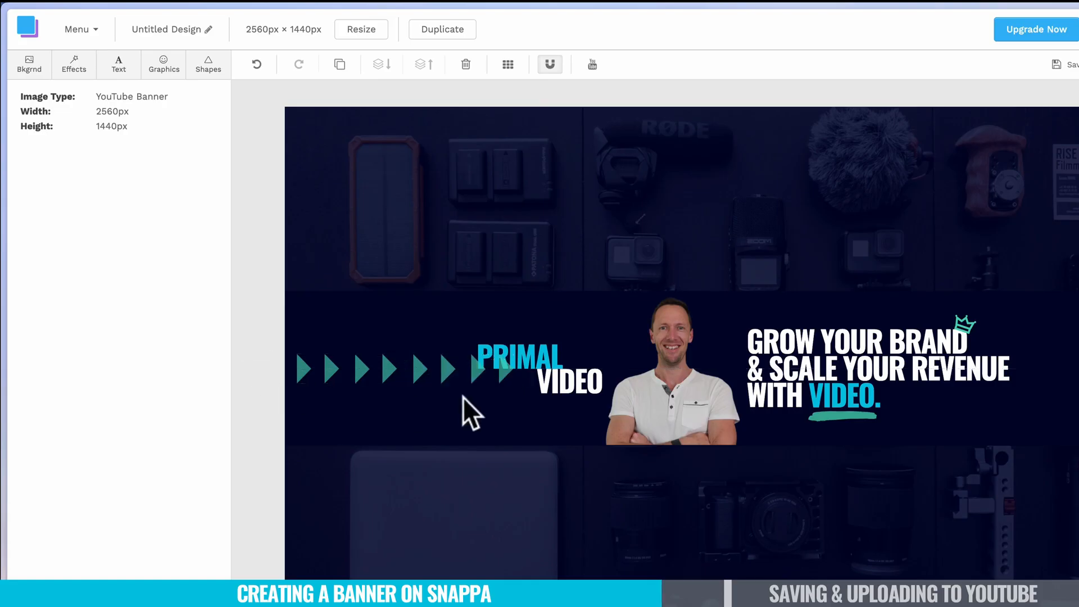
click(506, 380)
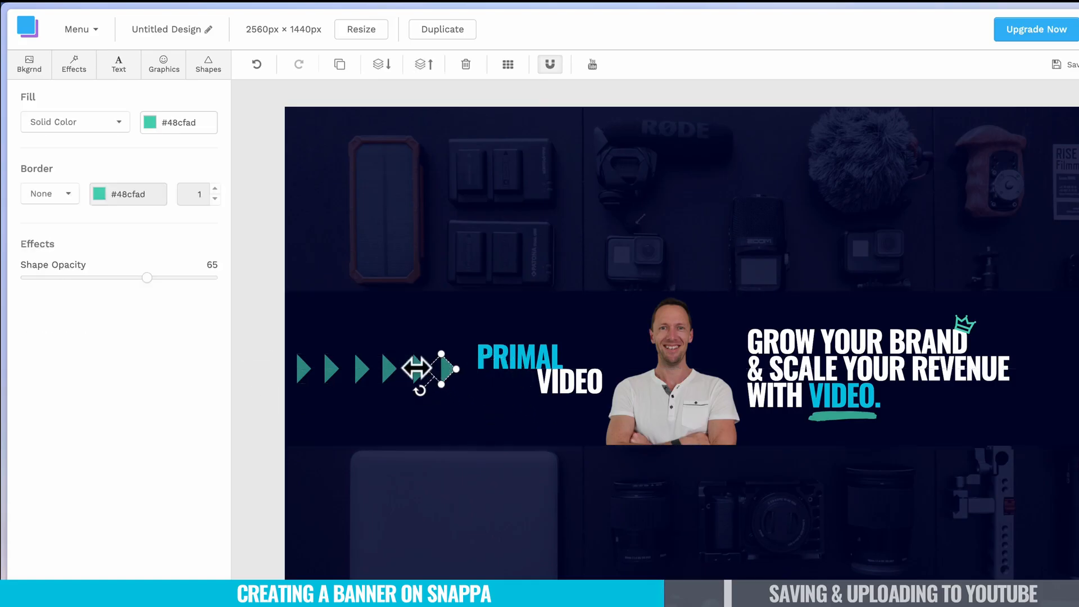
- Select all six green triangles and shift the row slightly toward PRIMAL VIDEO
shift+click(418, 371)
shift+click(389, 371)
shift+click(356, 370)
shift+click(332, 369)
shift+click(304, 367)
drag(304, 367, 312, 368)
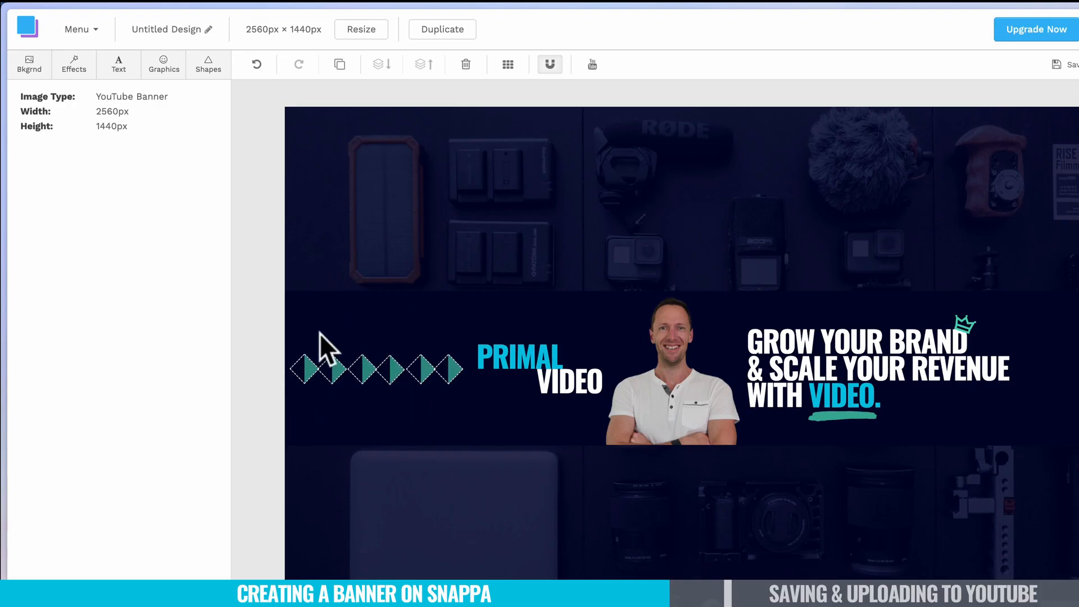
- Duplicate the row of six triangles and place the copy between the headline and the banner's right edge, level with the original
click(352, 78)
drag(463, 403, 1030, 453)
drag(944, 454, 999, 380)
click(1028, 306)
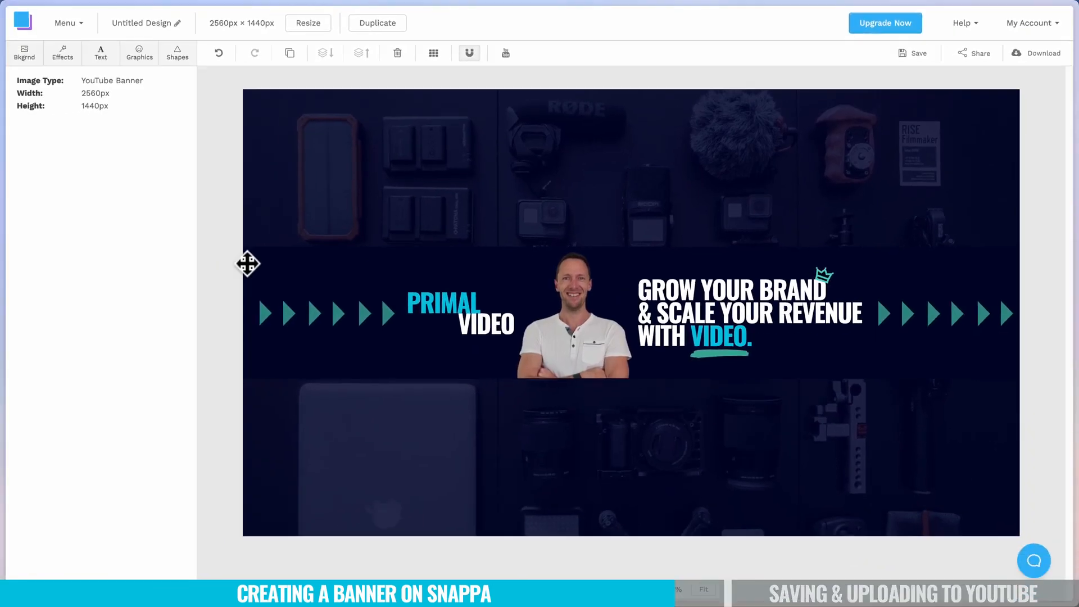
- Add the hand-drawn vector of several triangles and circles to the banner and fill it with dark navy #0f1c40
click(176, 57)
click(133, 52)
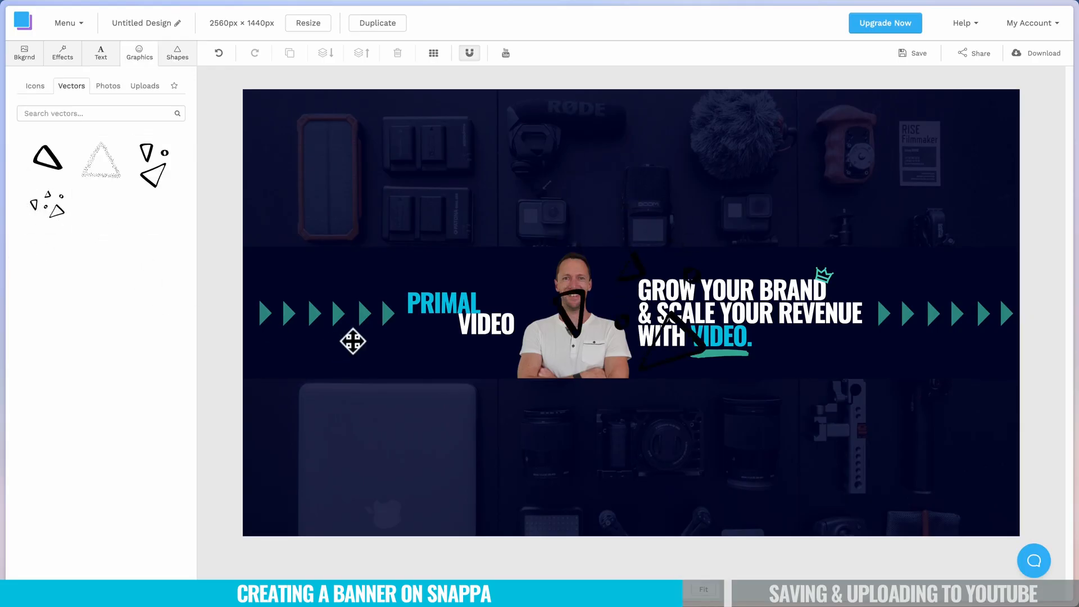
click(607, 377)
click(84, 84)
click(152, 122)
click(140, 205)
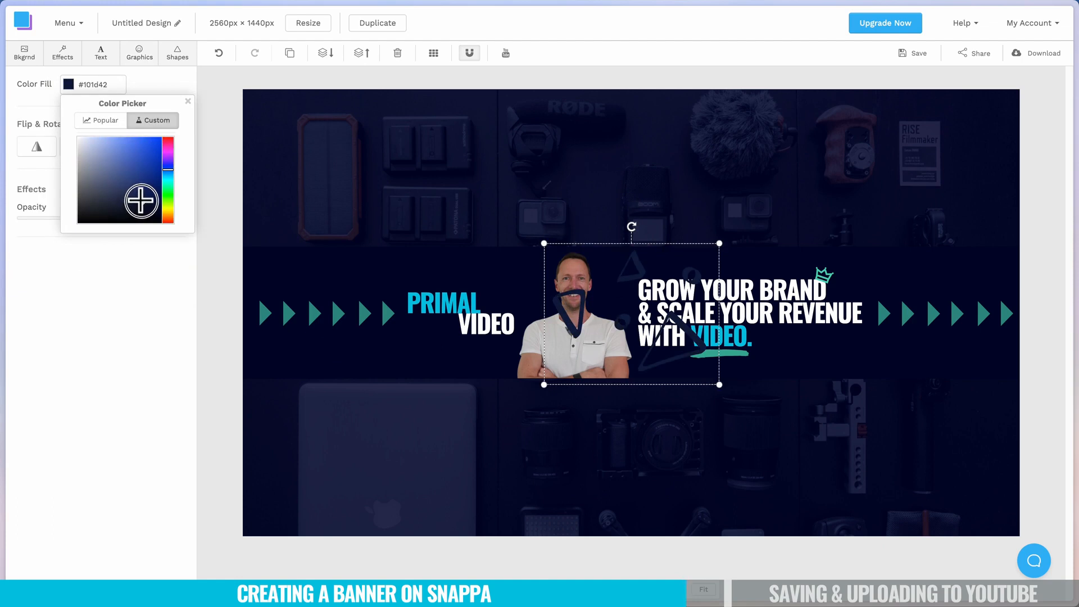
click(188, 102)
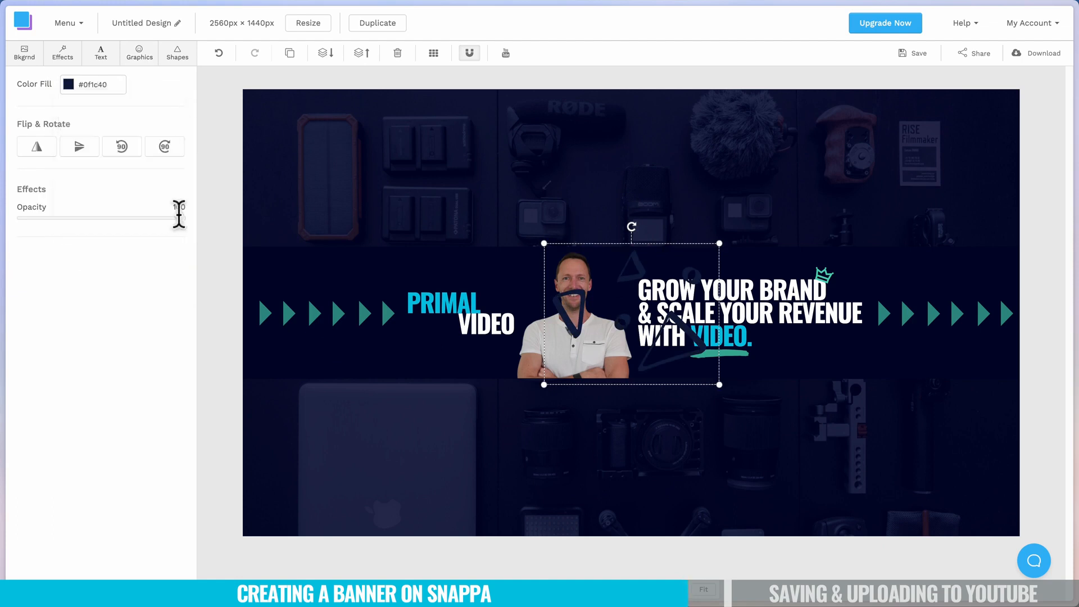
- Send the navy vector behind the portrait and text, move it behind the left triangle row and set its opacity to 37
drag(181, 219, 144, 219)
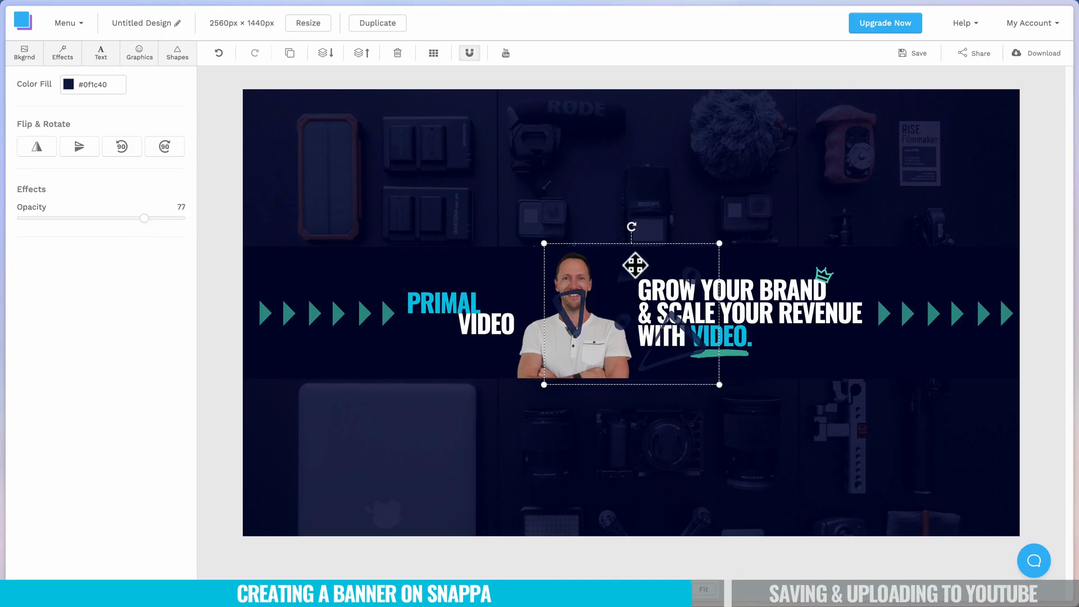
click(328, 54)
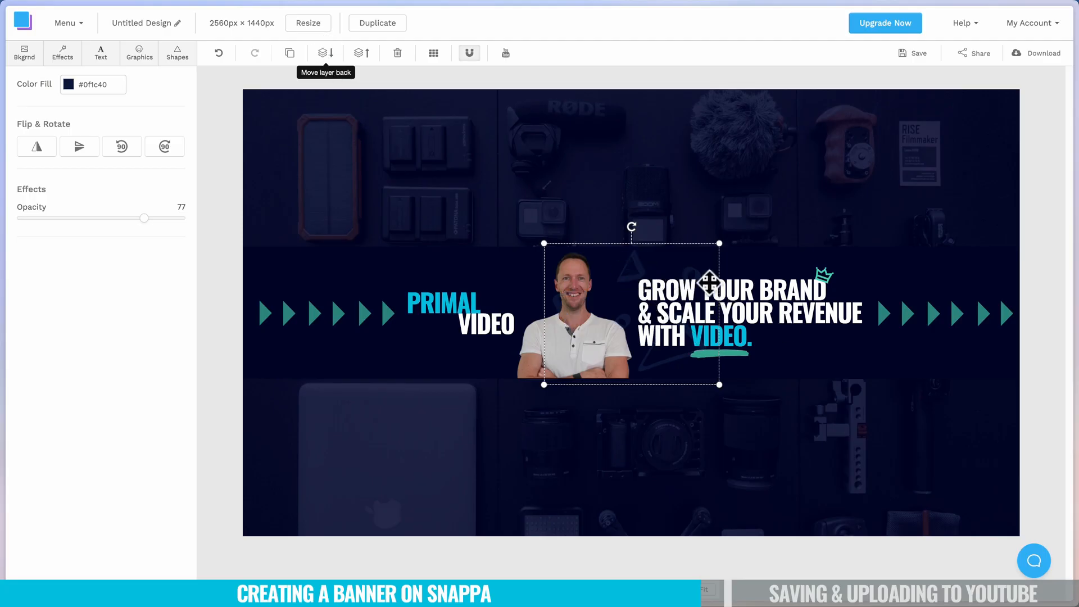
drag(630, 263, 615, 296)
drag(639, 262, 342, 268)
drag(144, 218, 79, 218)
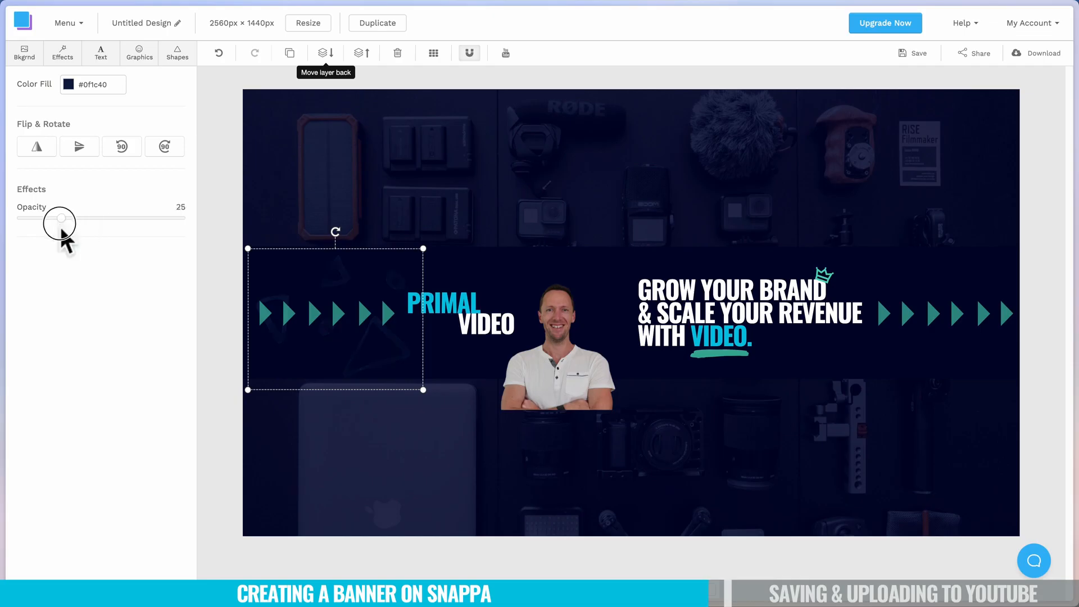
- Duplicate the navy vector, place the copy behind the right triangle row, rotate it 180 degrees and send it back
click(290, 53)
drag(908, 272, 927, 277)
drag(919, 235, 918, 435)
click(326, 53)
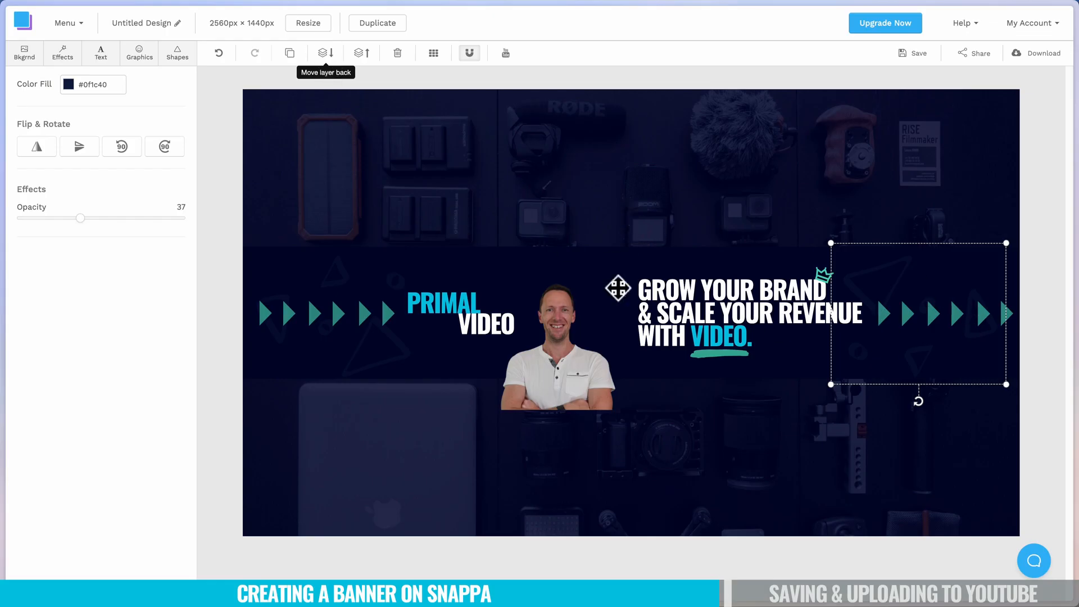
- Move the portrait back up so its base sits on the lower edge of the dark central band
drag(573, 370, 576, 340)
click(722, 383)
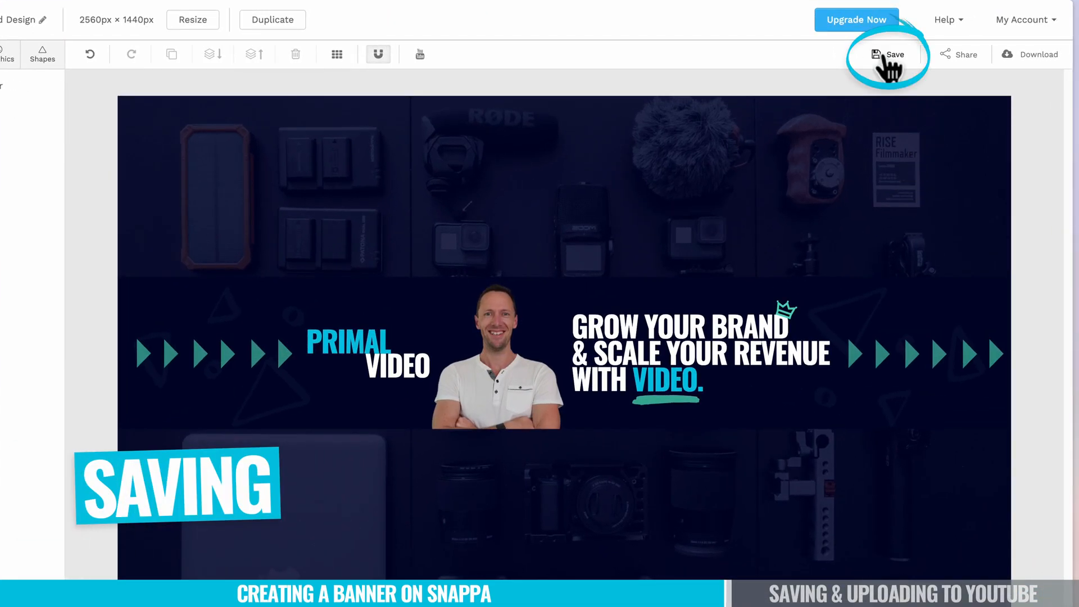
- Open the design title for editing and download the finished banner as a High-res PNG
click(40, 19)
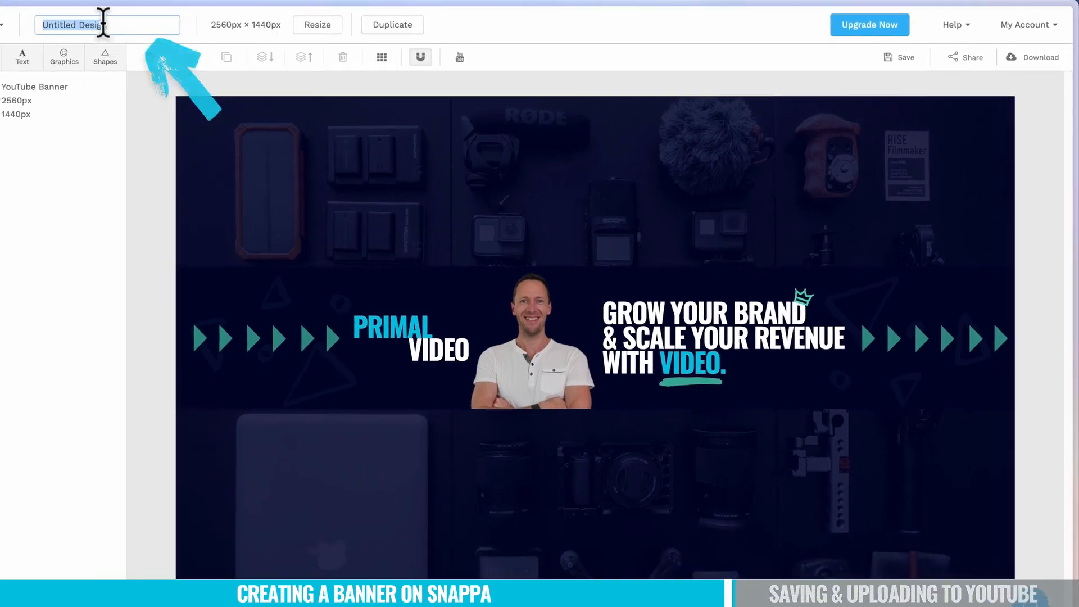
drag(103, 25, 138, 28)
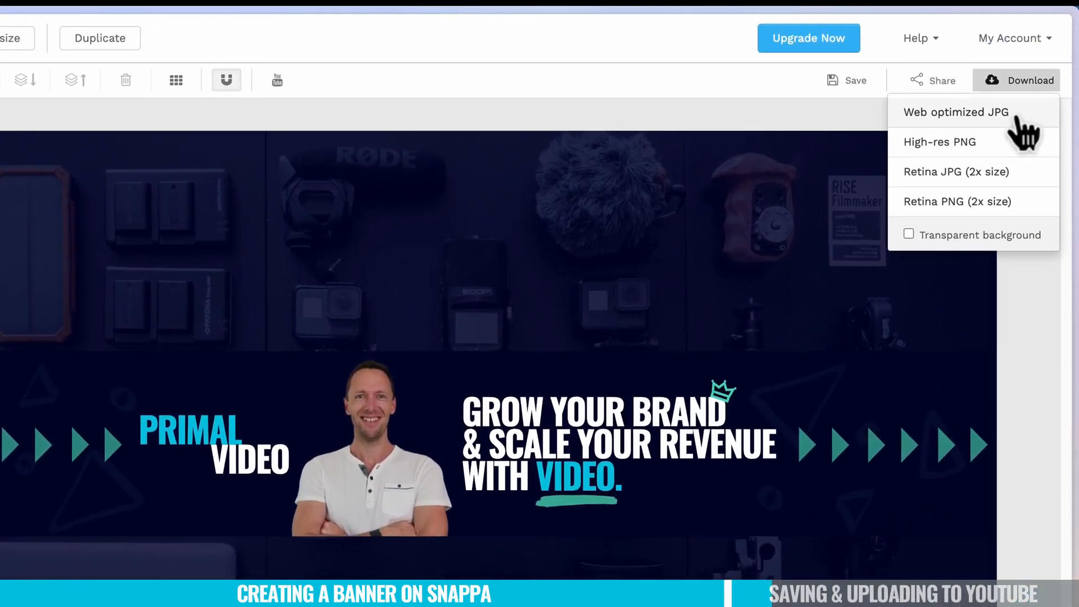
click(995, 148)
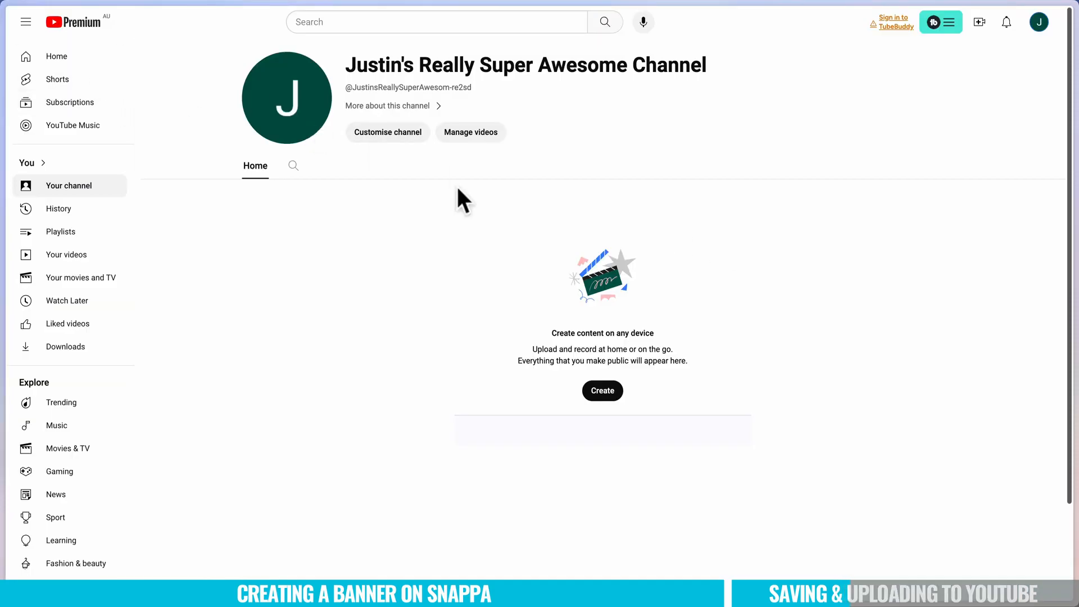
- Go to YouTube Studio from the YouTube channel page and open the channel customisation's Branding settings
click(1039, 22)
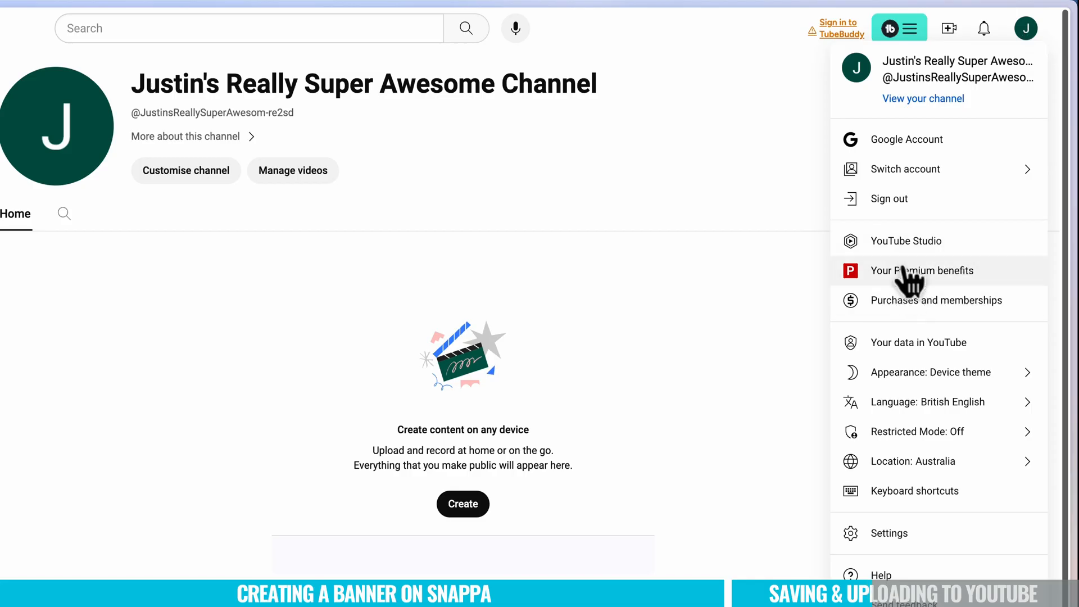
click(903, 242)
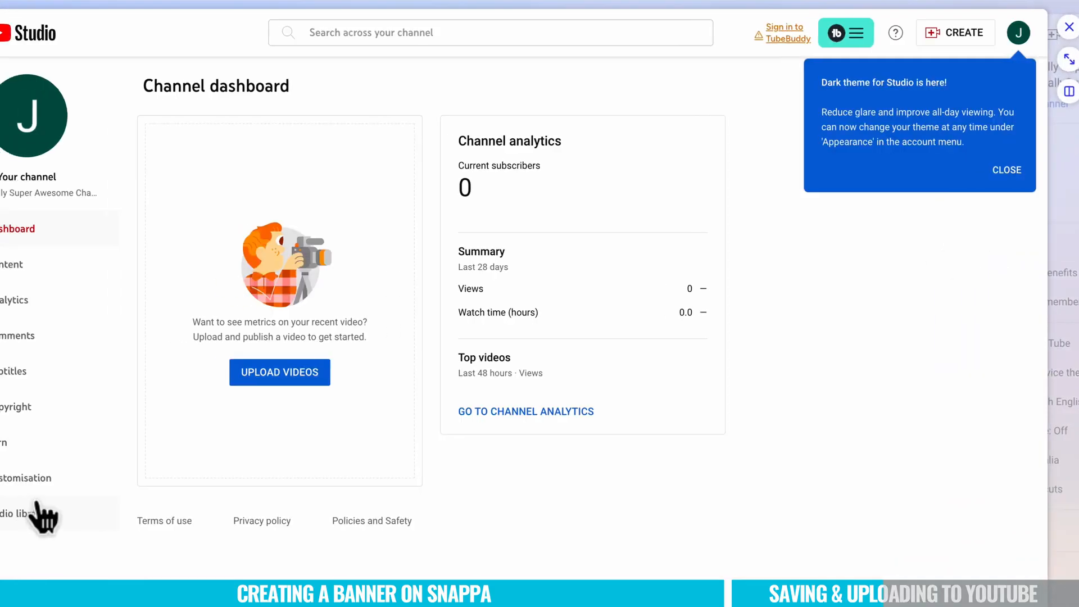
click(207, 481)
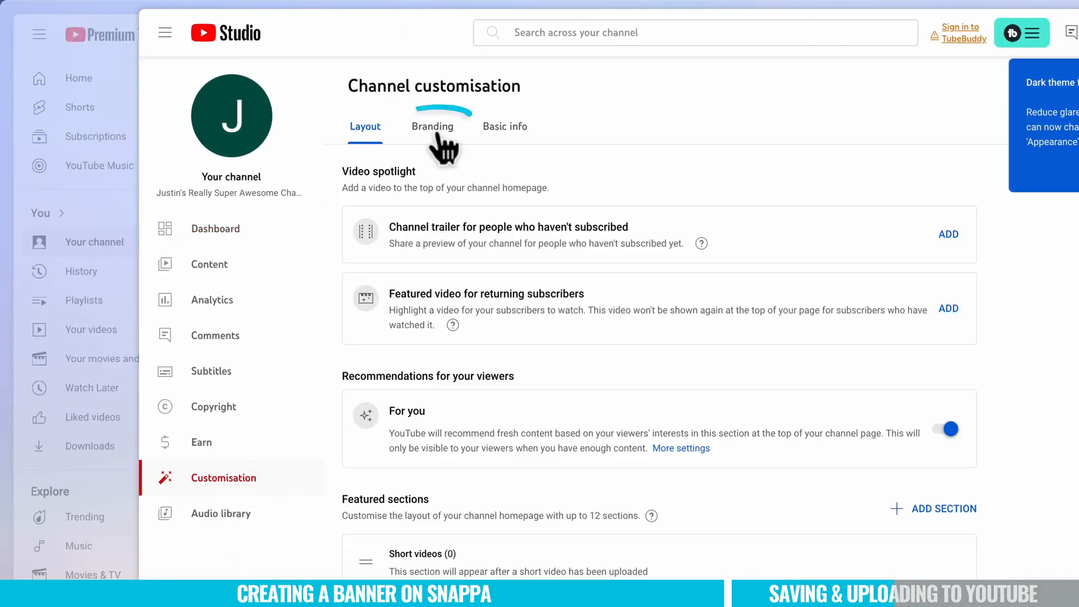
click(435, 133)
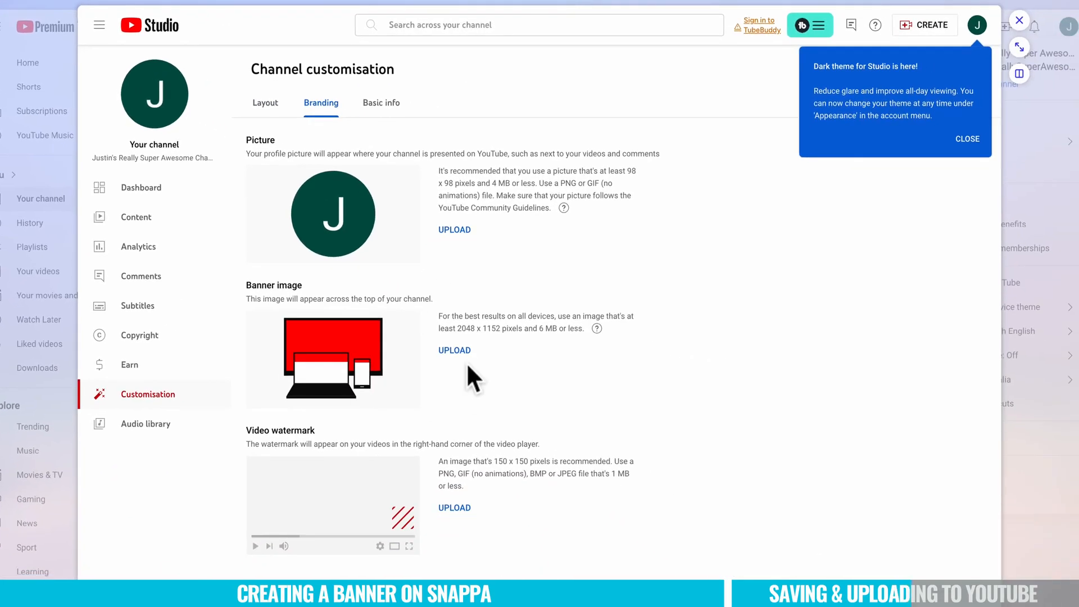
- Upload the downloaded banner as the channel's banner image, accept the crop, publish the change and view the channel
click(455, 351)
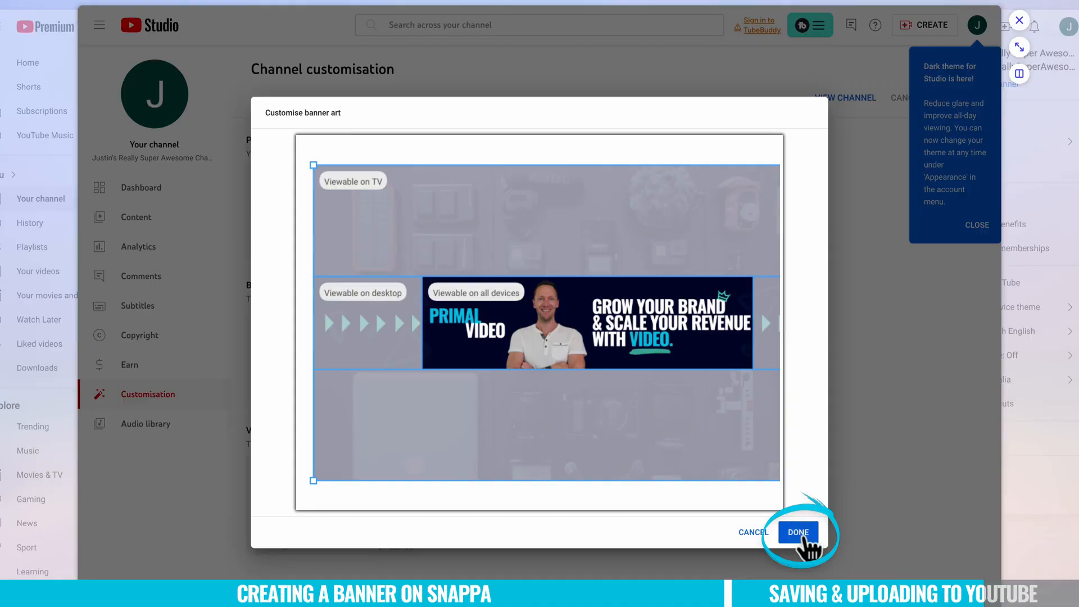
click(802, 537)
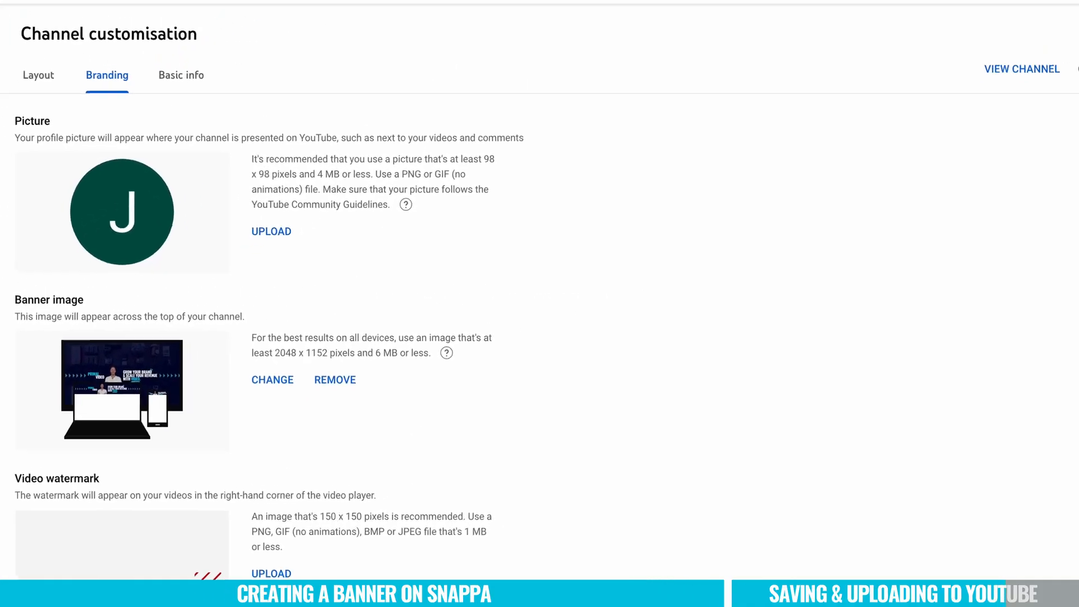
click(1020, 115)
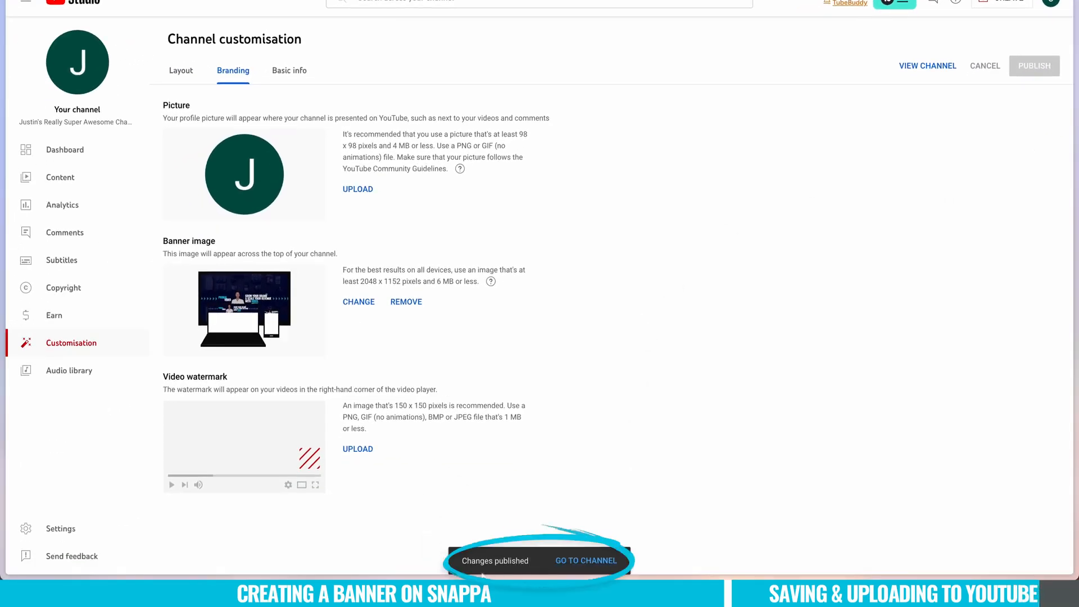
click(924, 65)
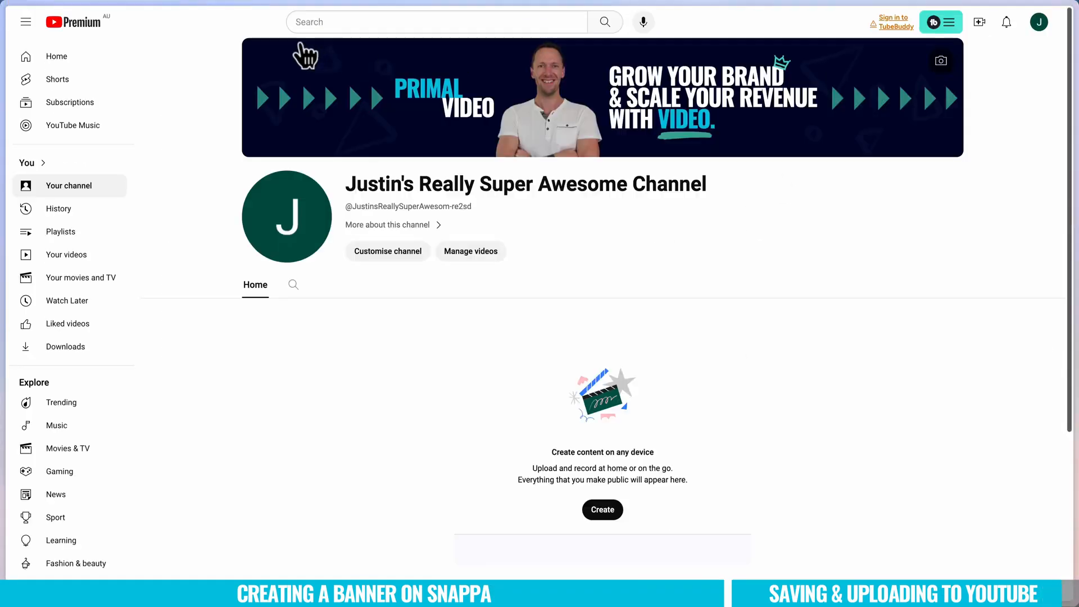